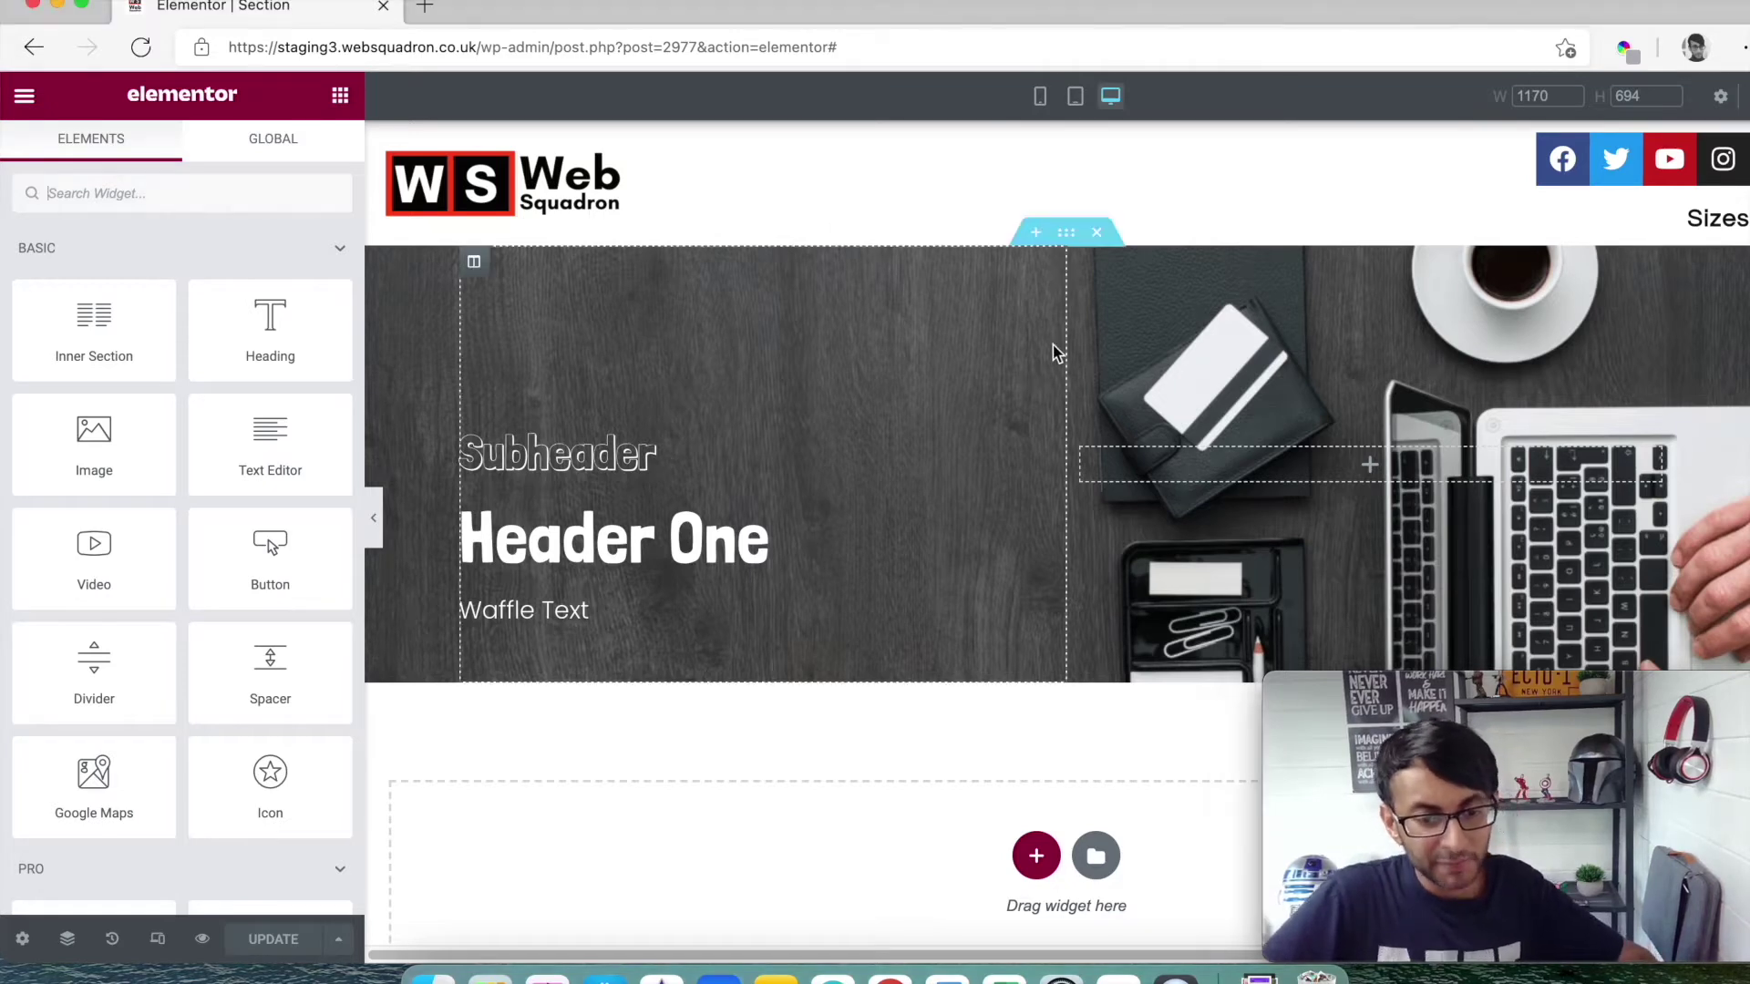
- In the hero section's Style > Background, keep Wallpaper-Office.jpg as the classic background image
left_click(1071, 236)
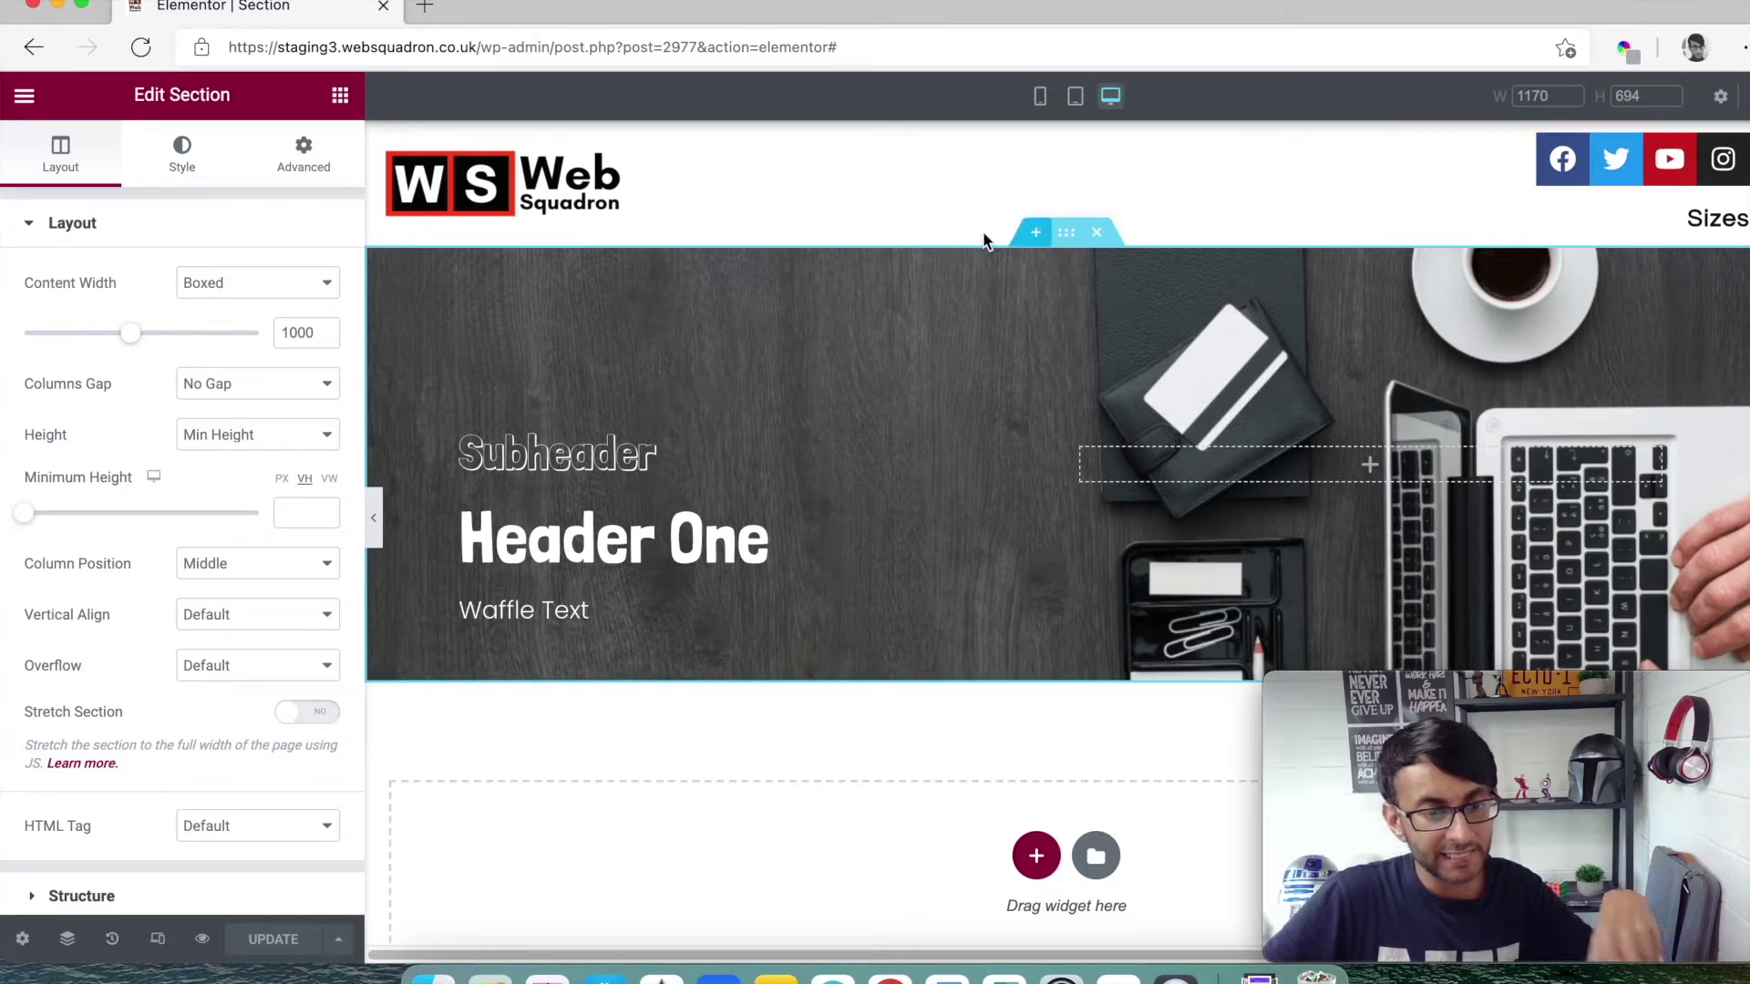
left_click(175, 160)
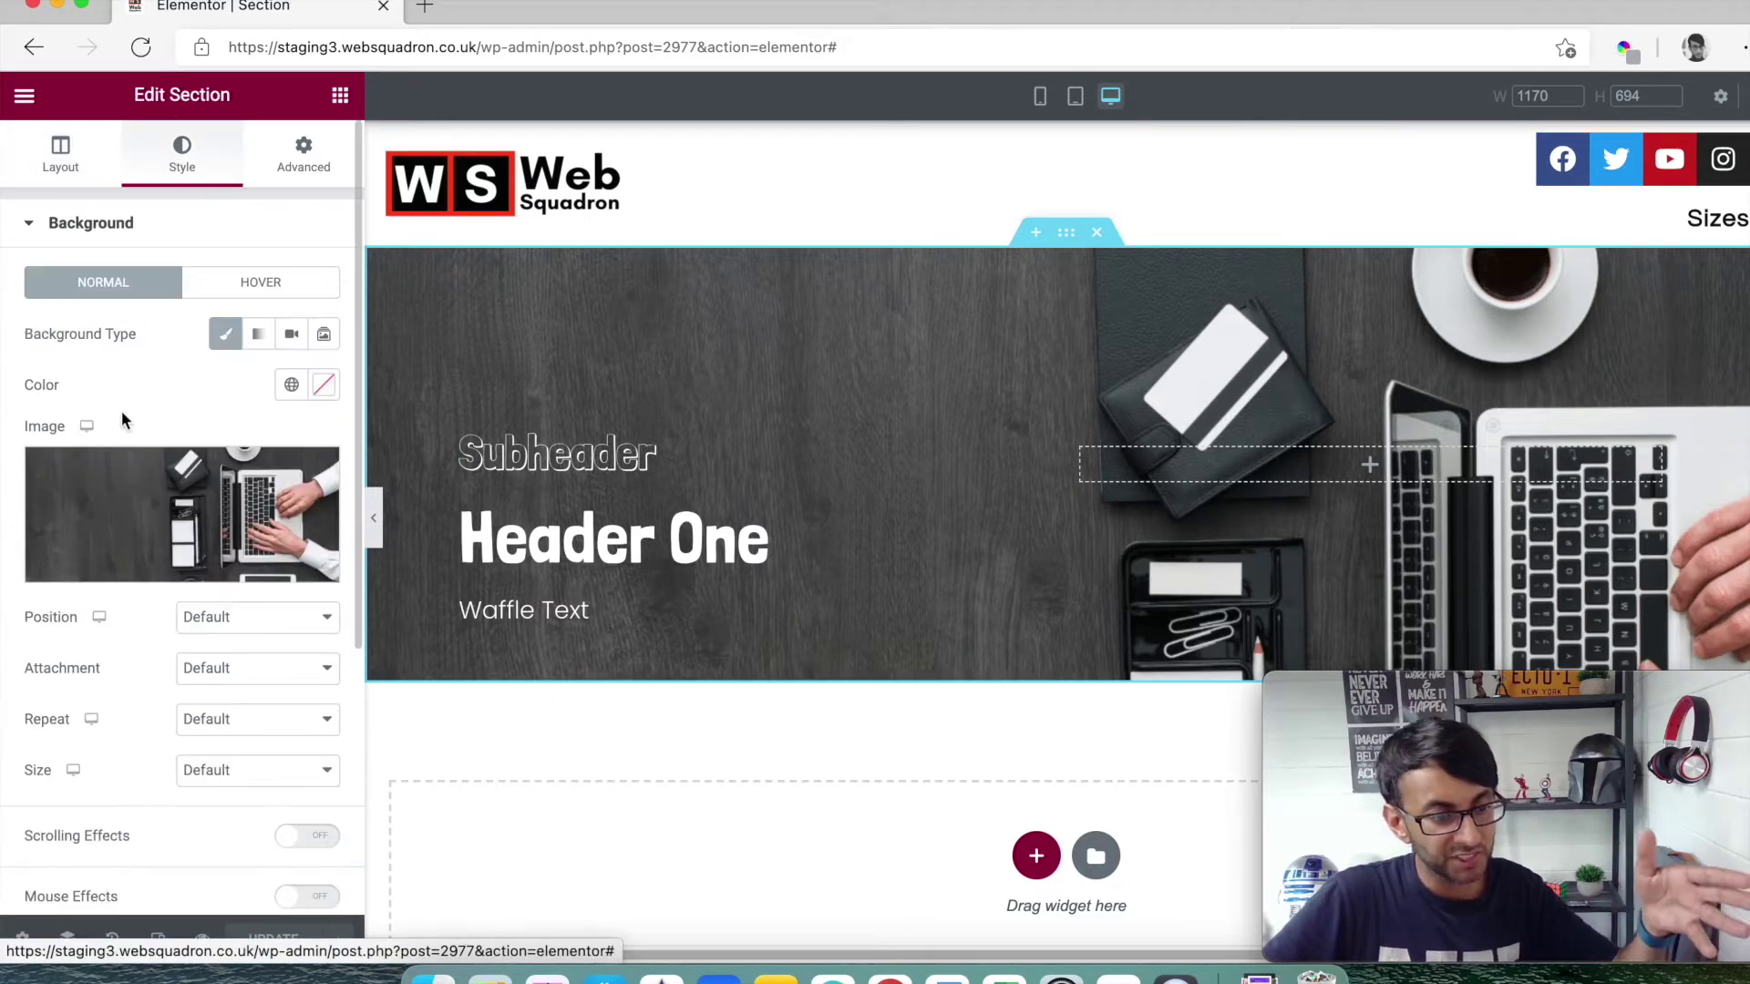
mouse_move(102, 496)
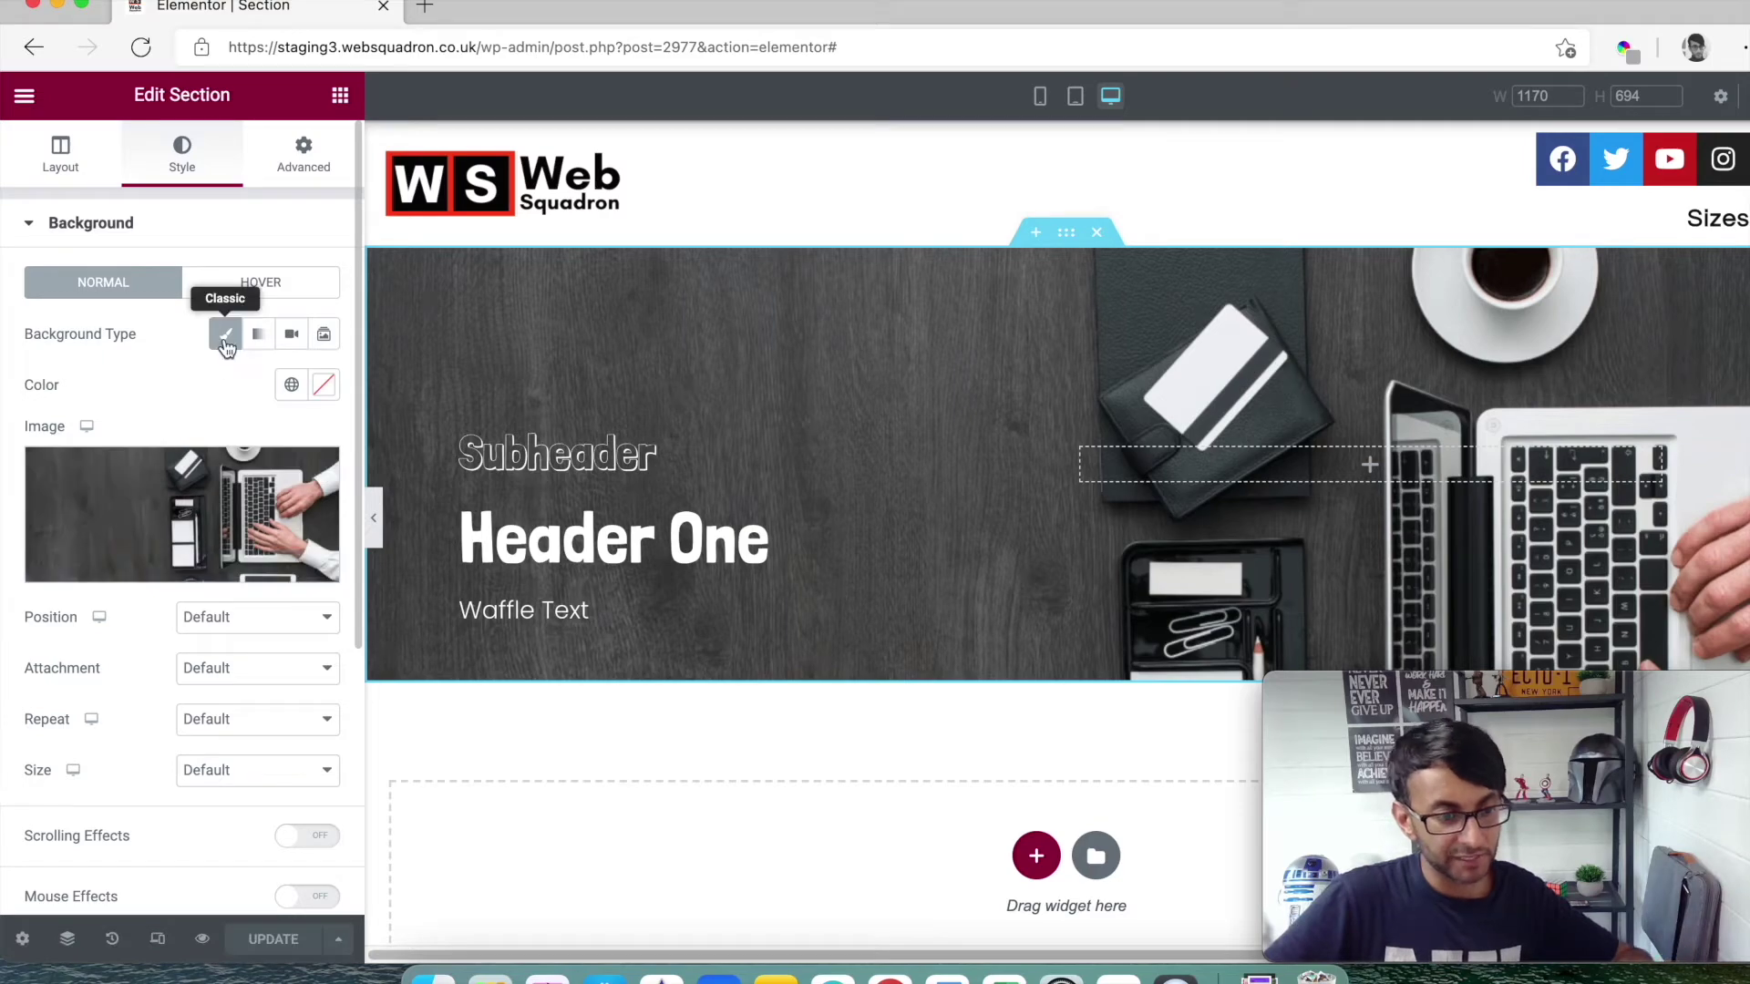
left_click(208, 511)
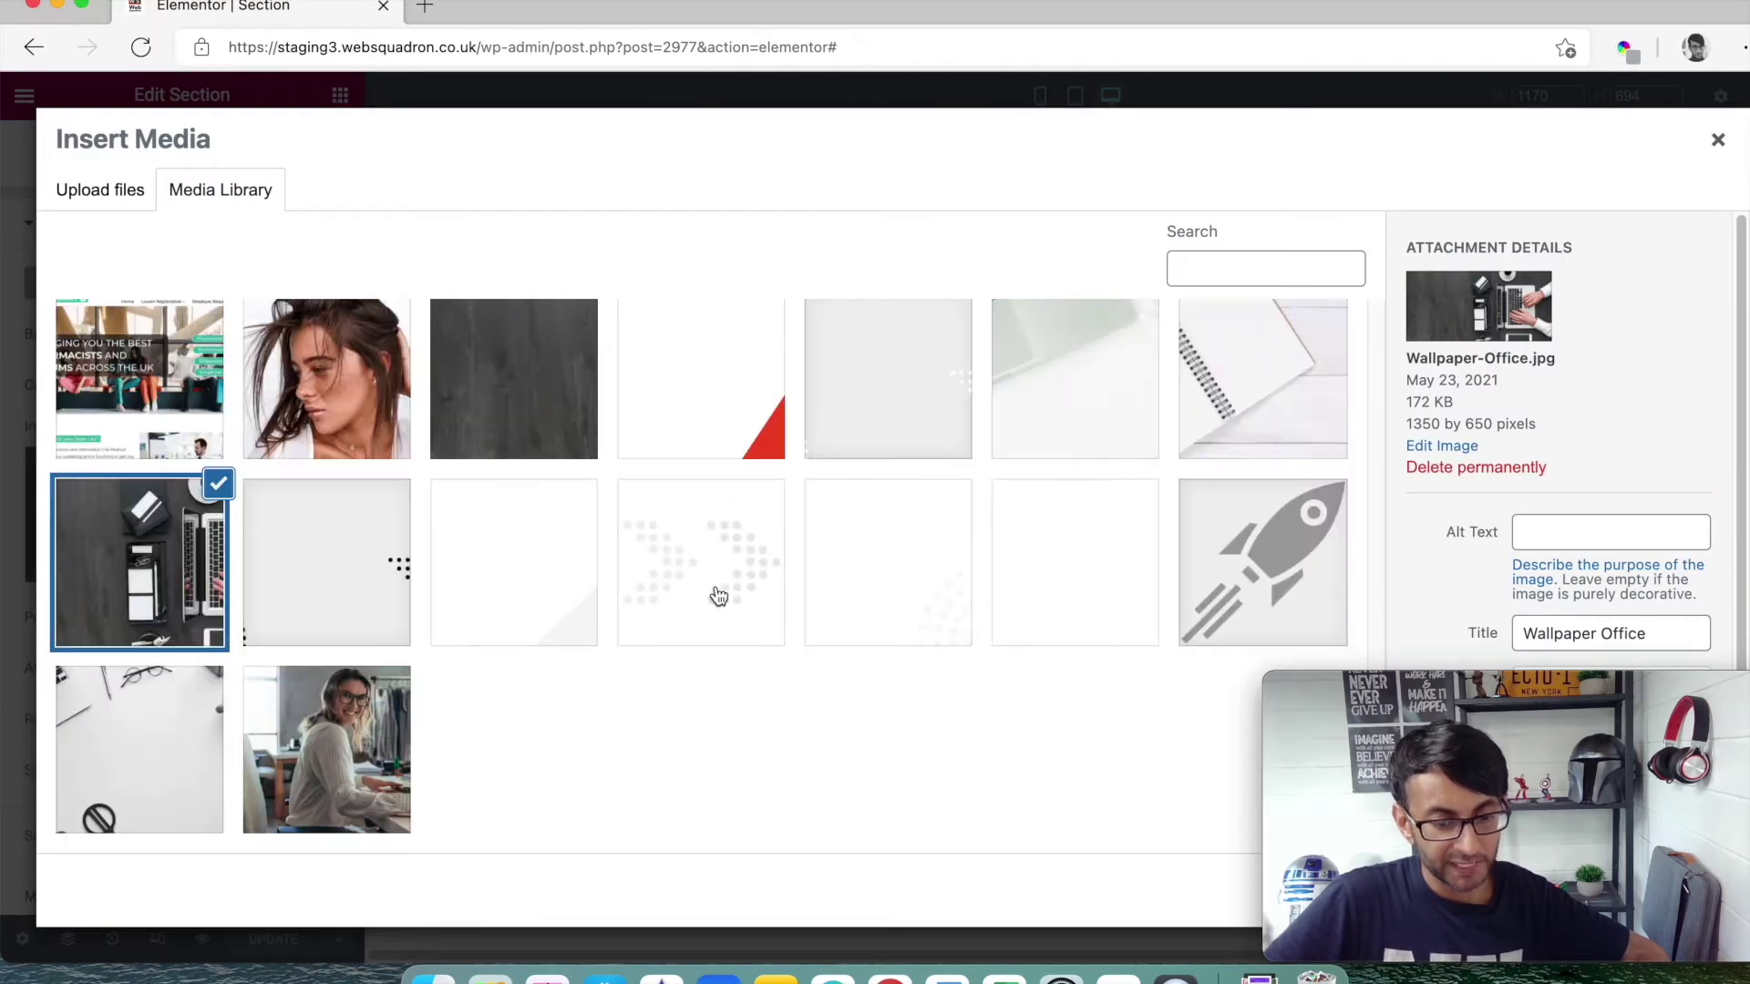
left_click(1717, 139)
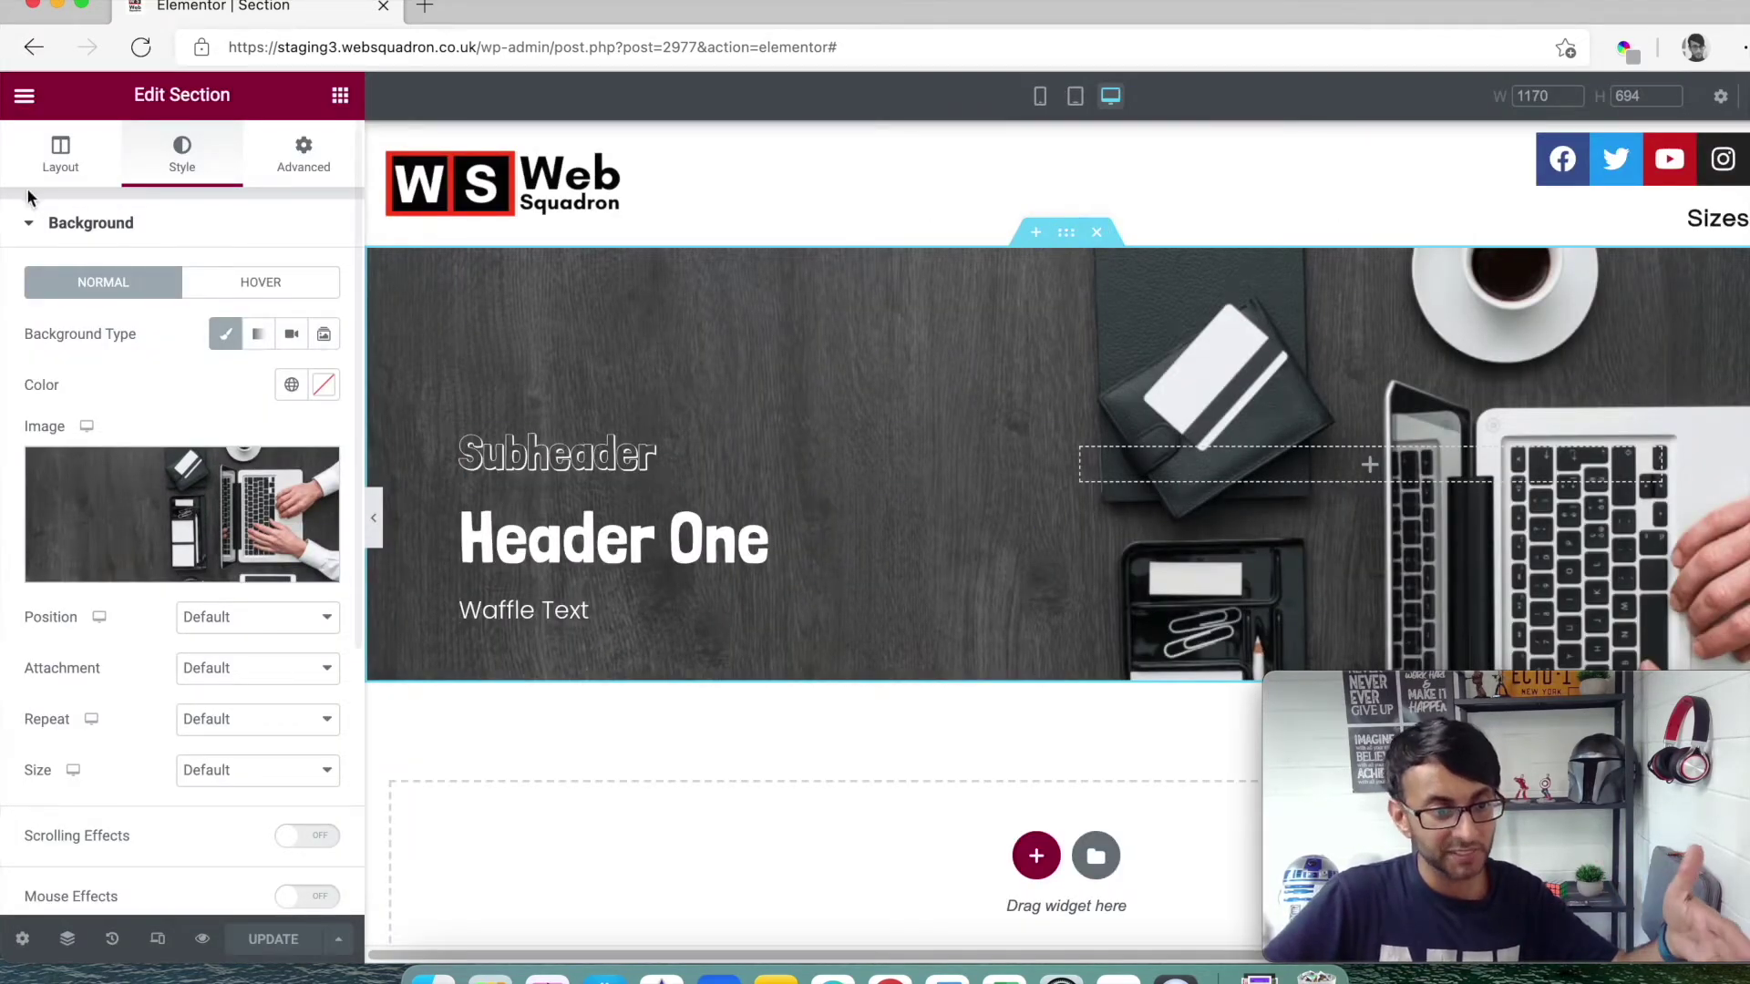
- Set the hero section's minimum height to 0 and its margin and padding to 0 on every side
left_click(68, 165)
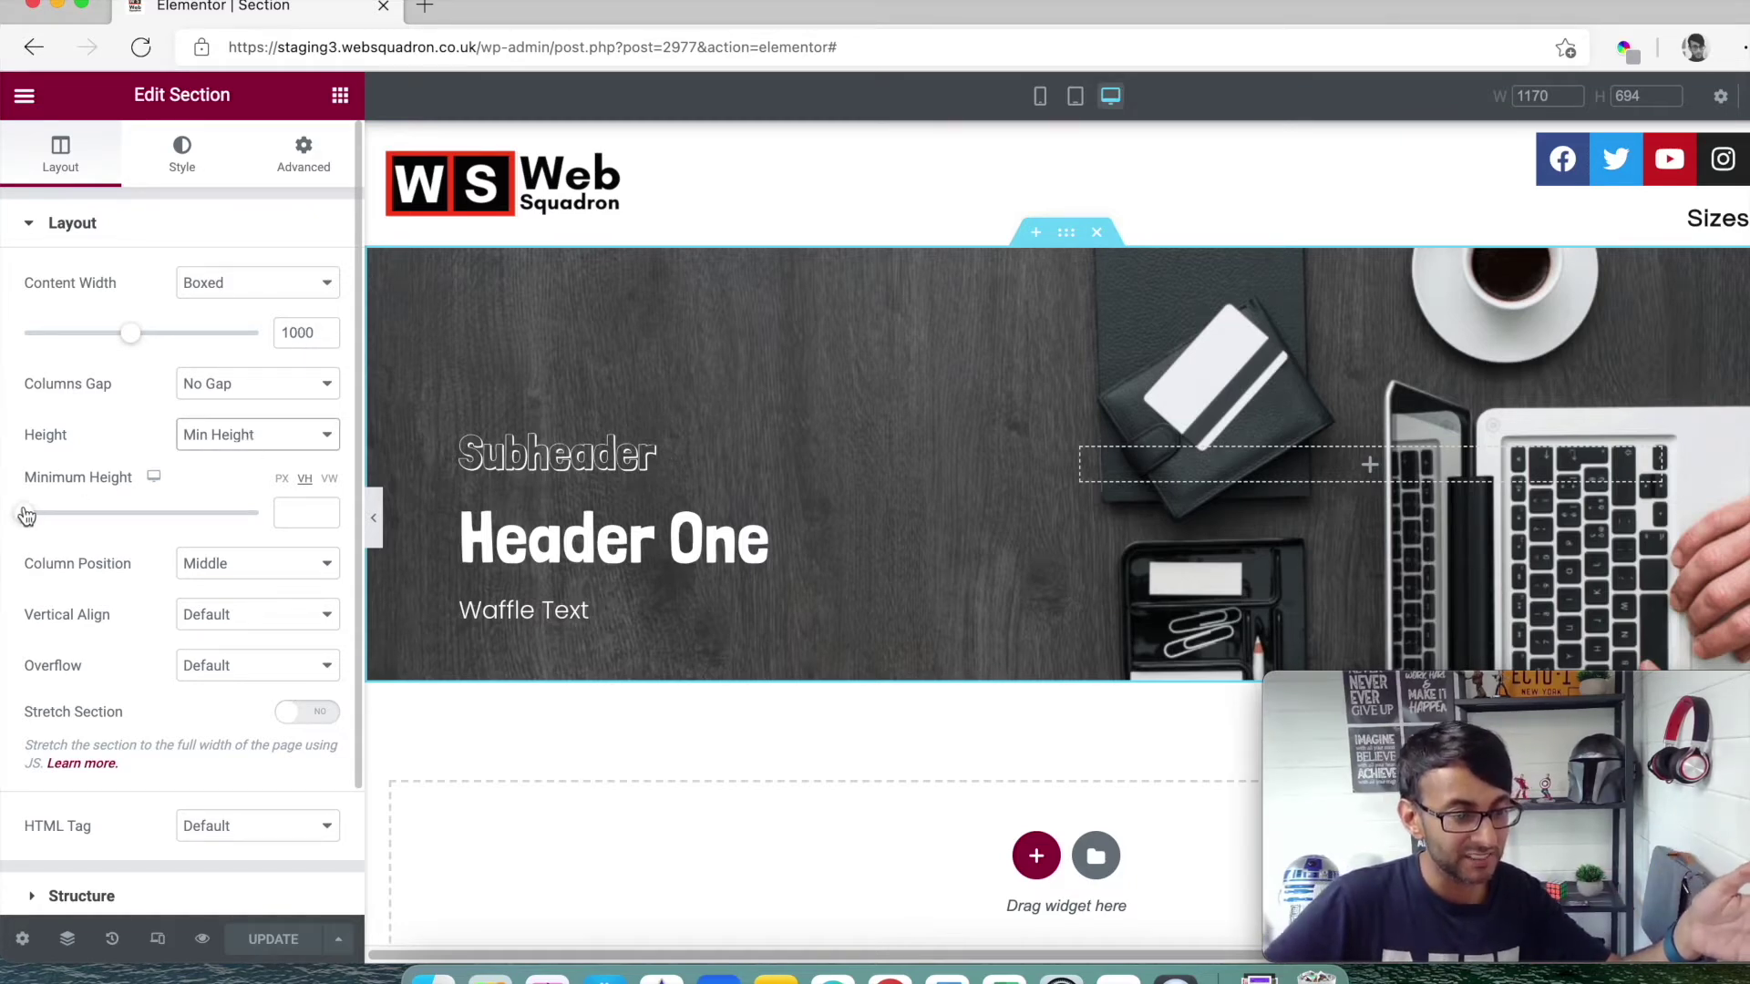
mouse_move(24, 513)
left_mouse_down()
mouse_move(94, 517)
mouse_move(4, 508)
left_mouse_up()
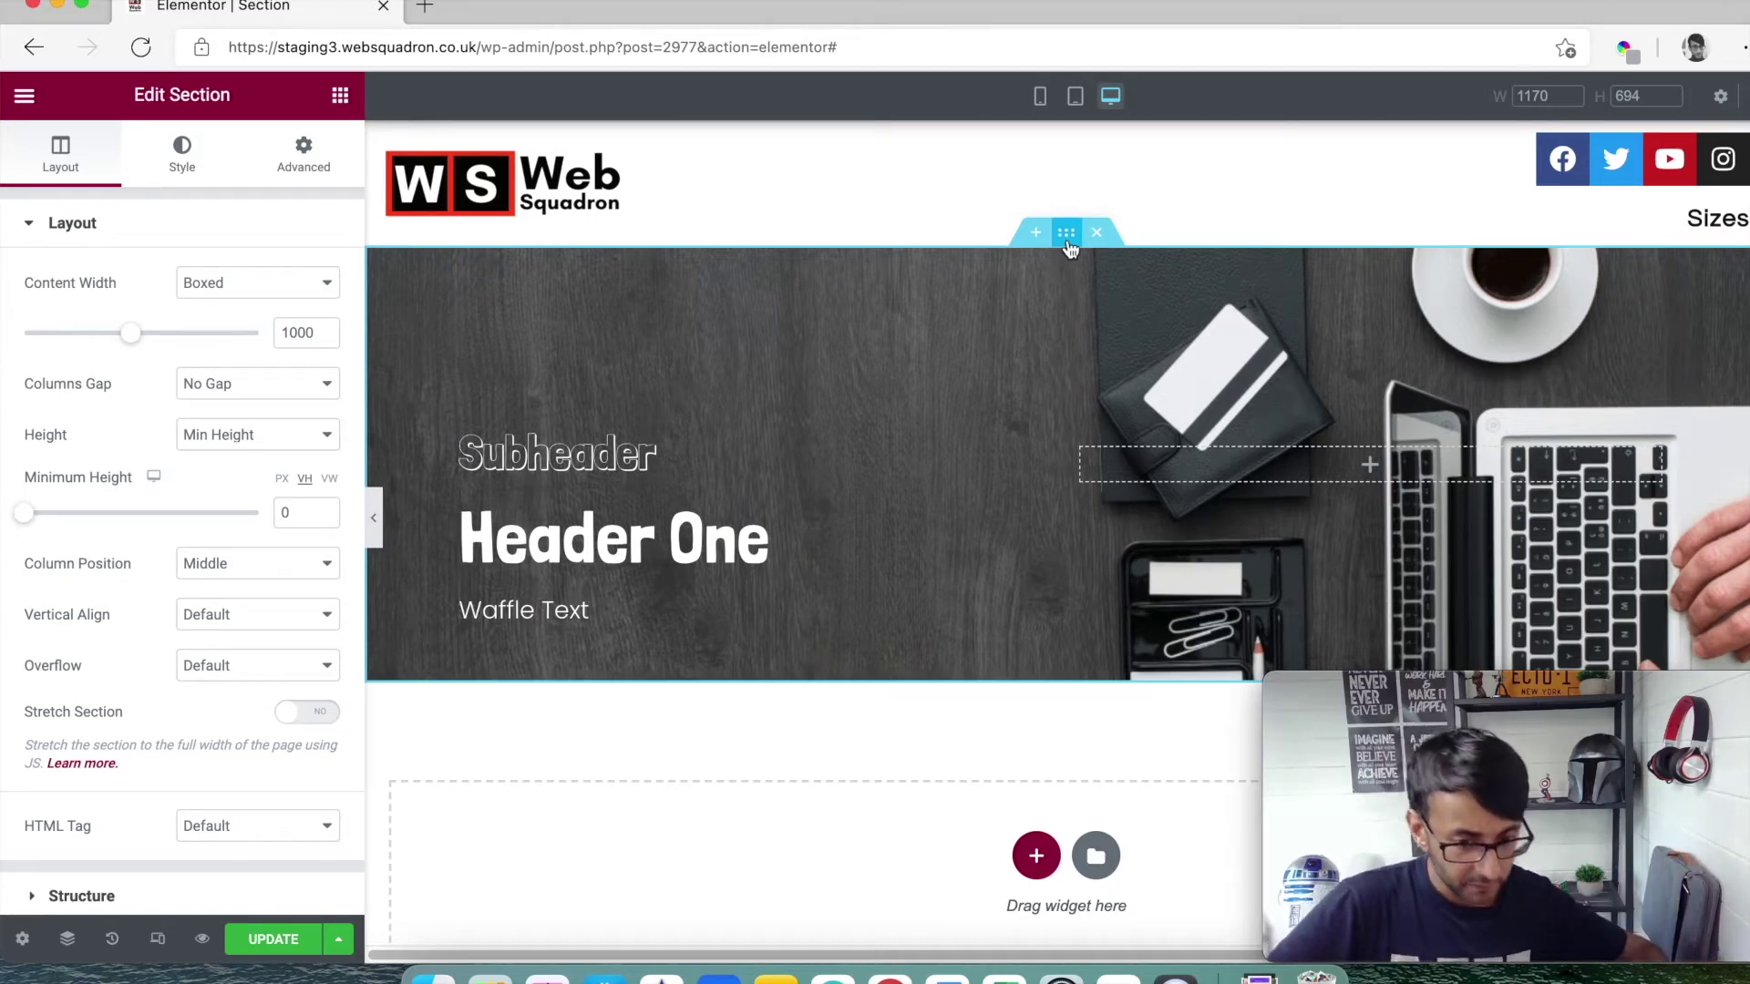
left_click(306, 163)
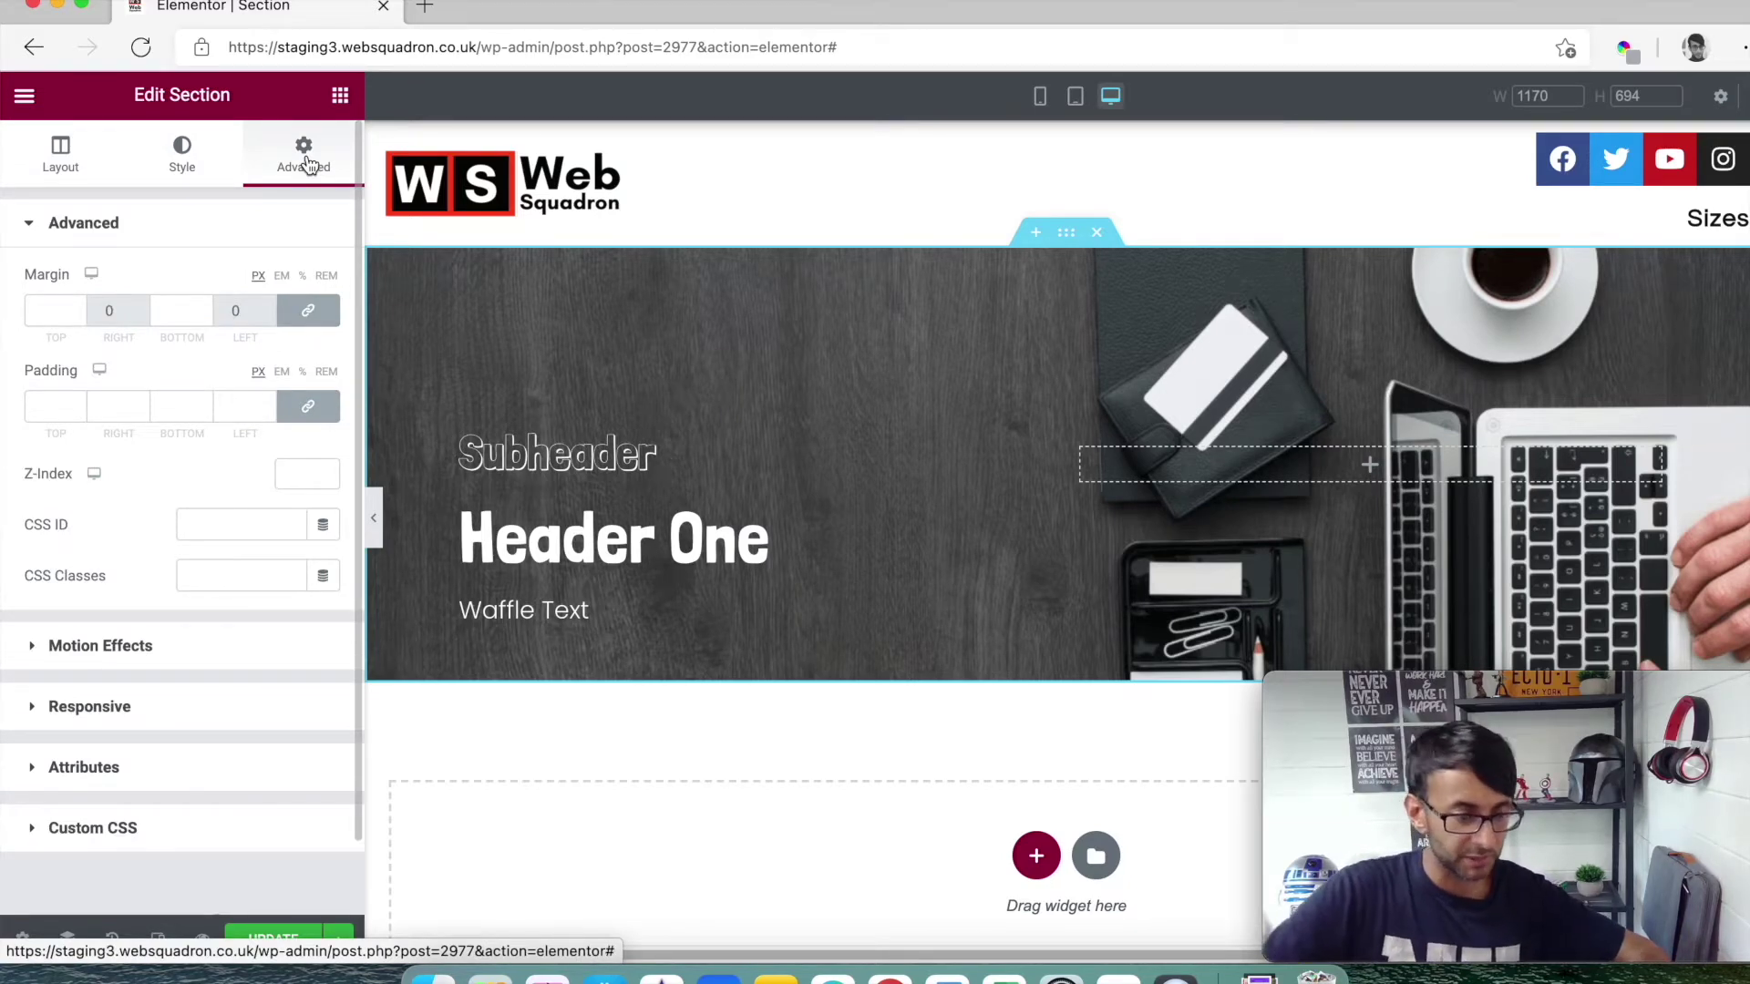
left_click(308, 311)
left_click(309, 407)
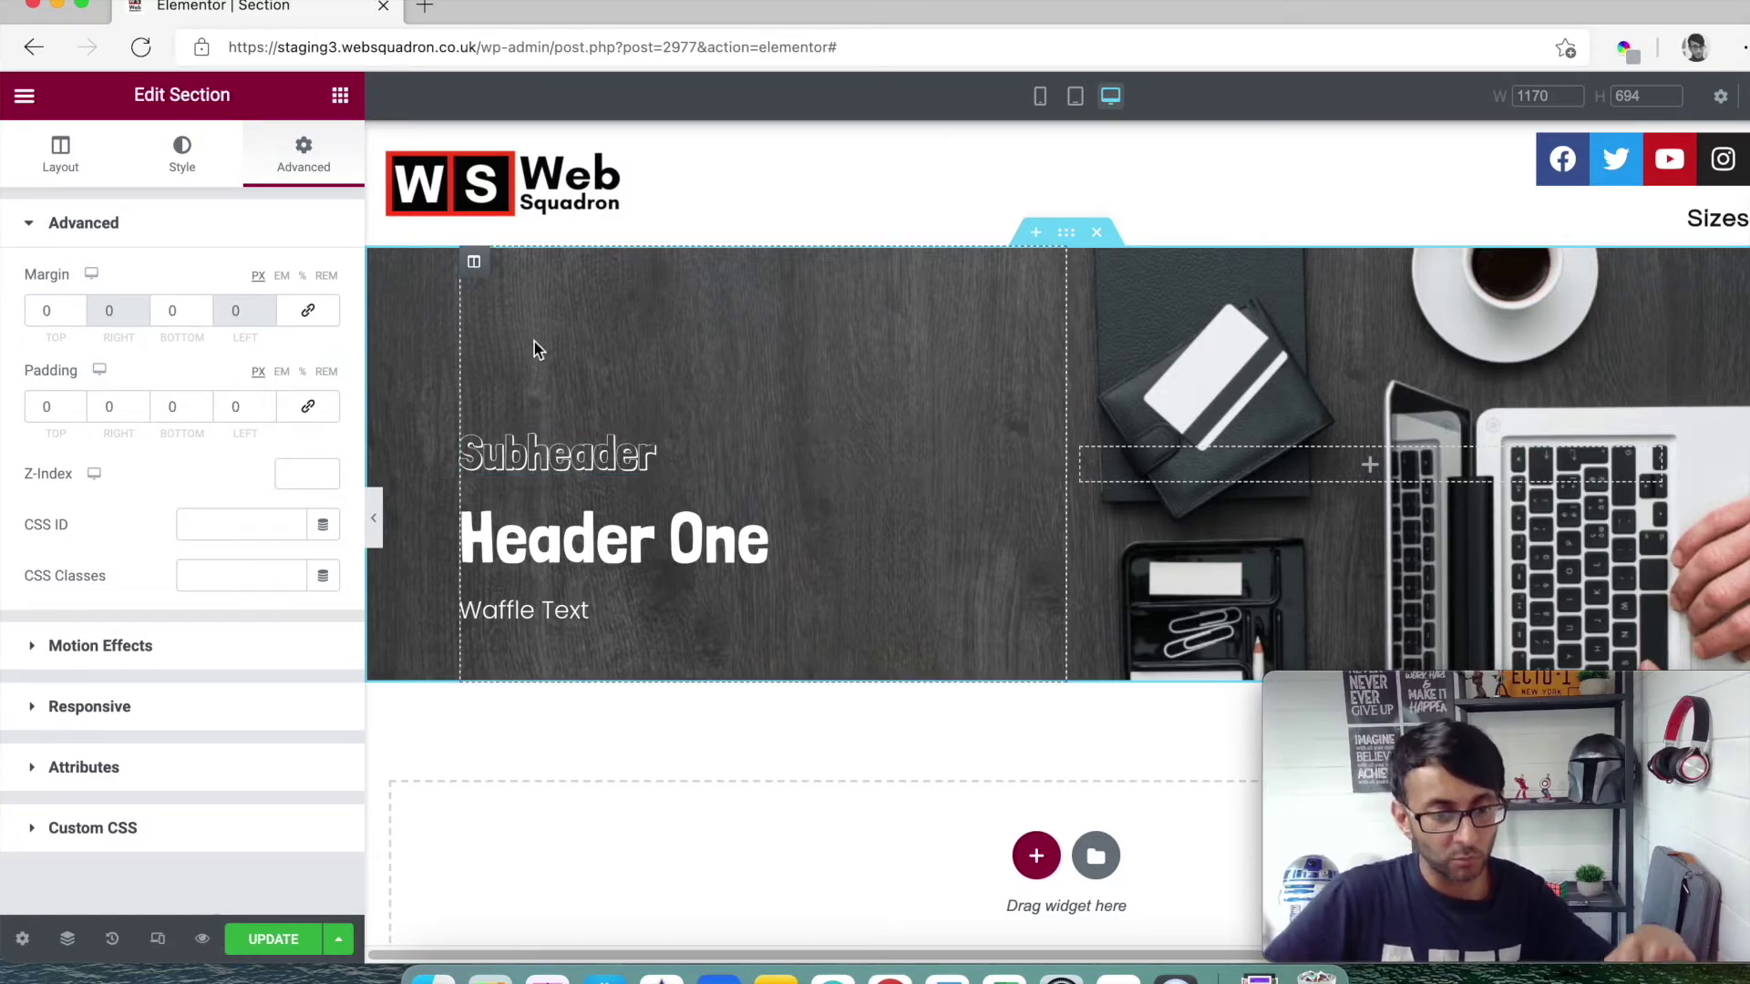
left_click(574, 438)
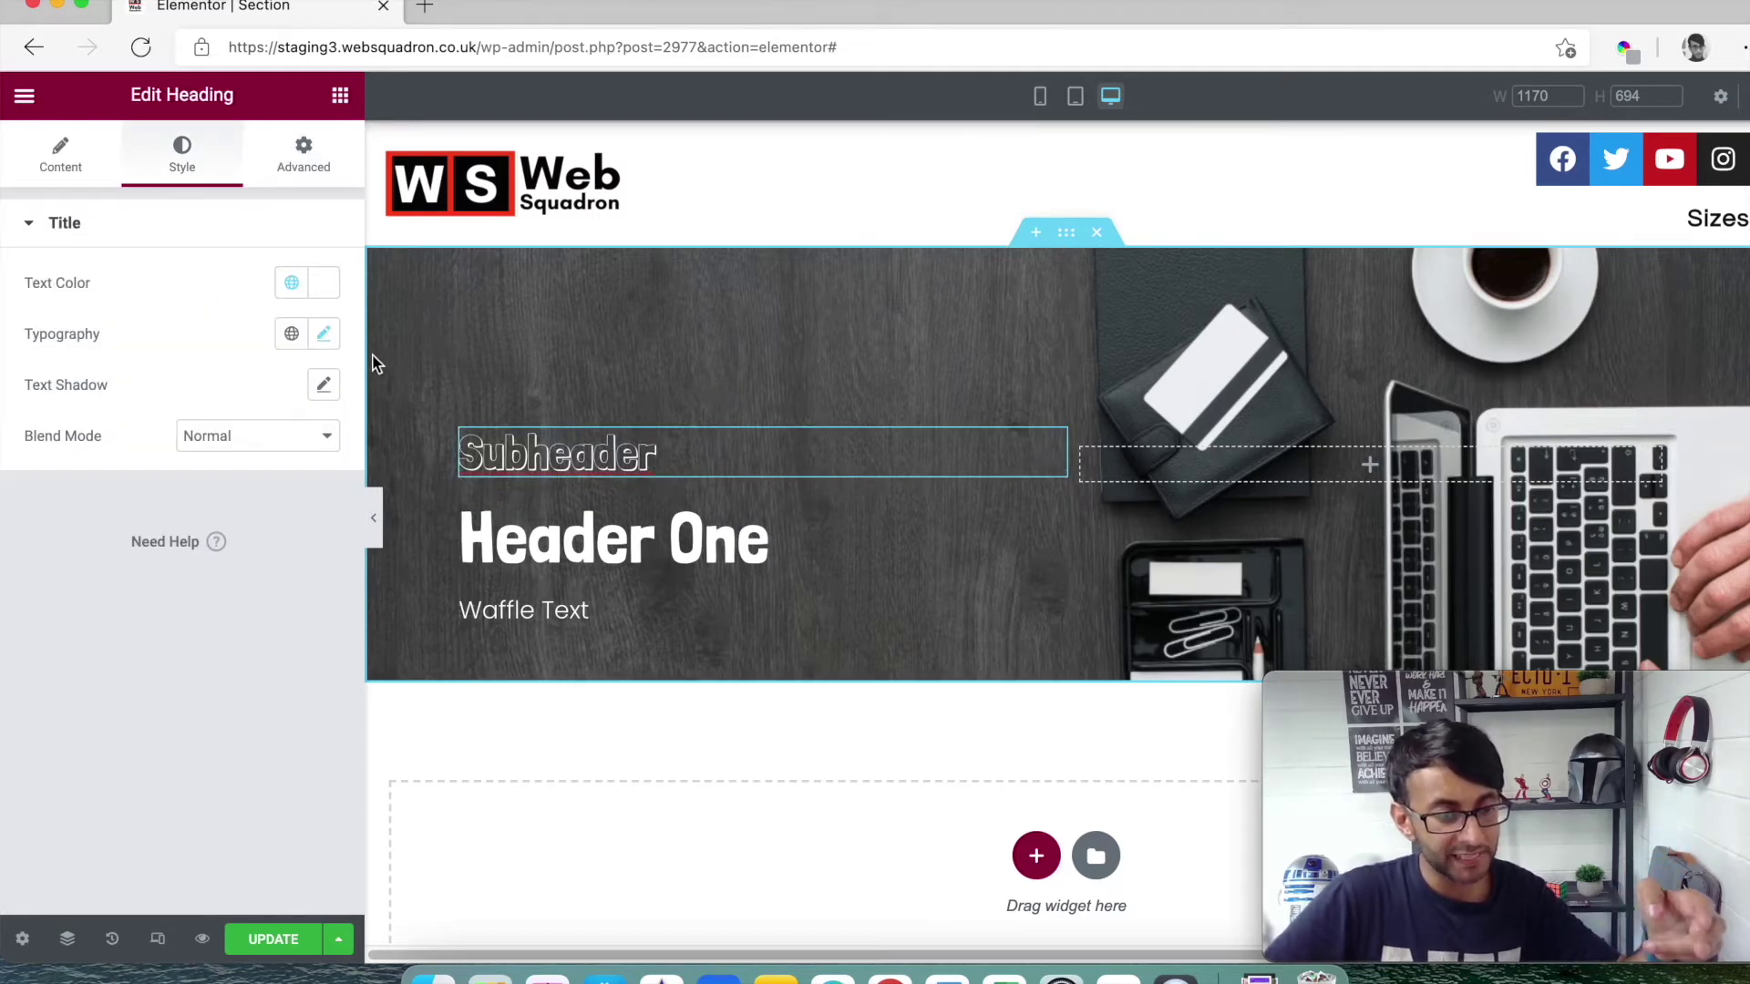
- Try the Subheader's typography size at 3, 1 and 2 em, leaving it at 2 em
left_click(326, 338)
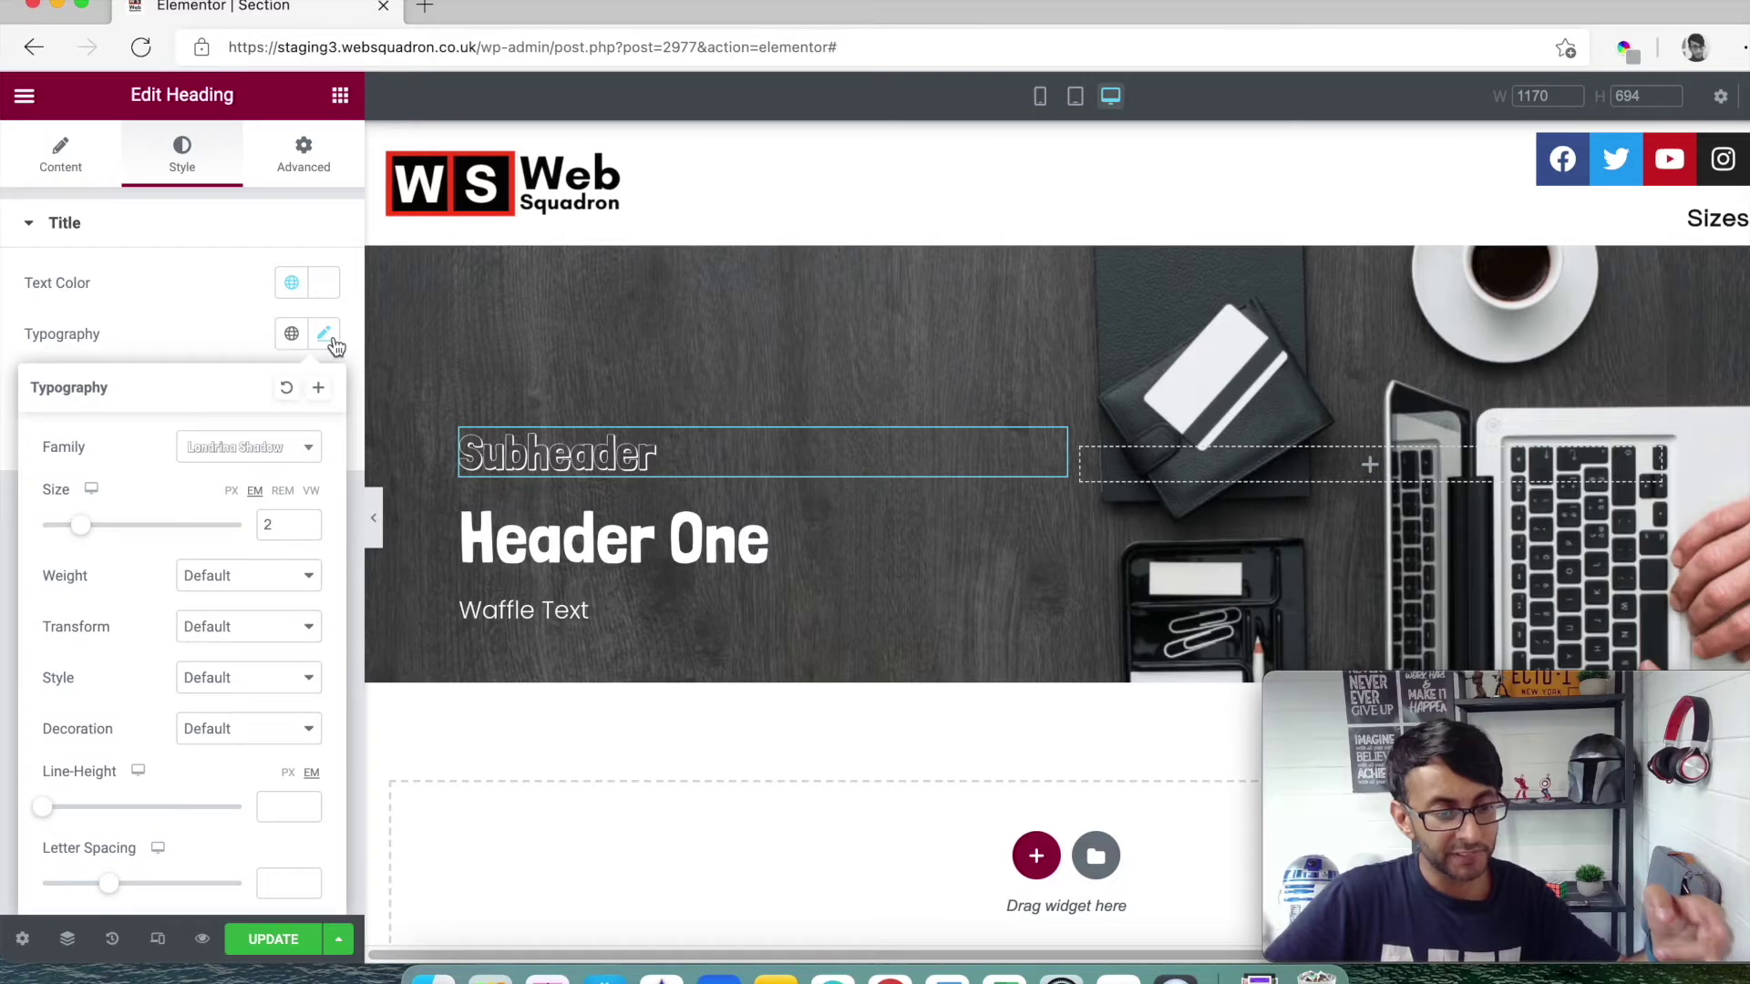
double_click(273, 526)
type("3")
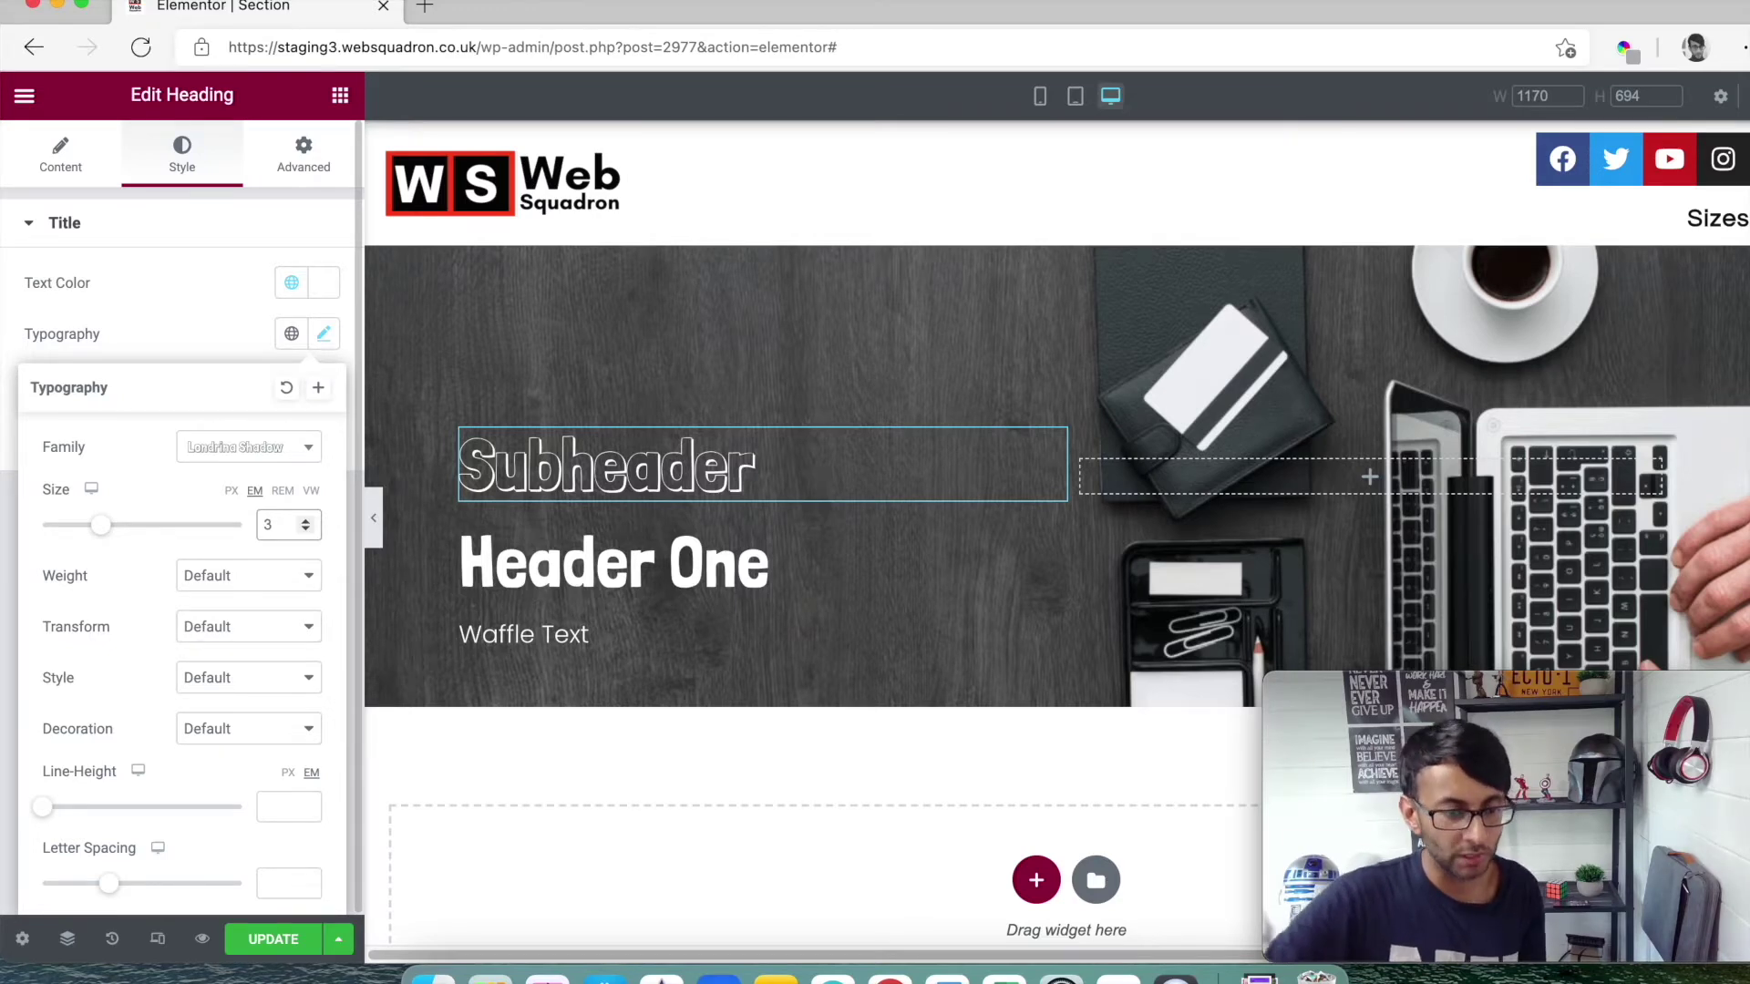
key("BackSpace")
type("1")
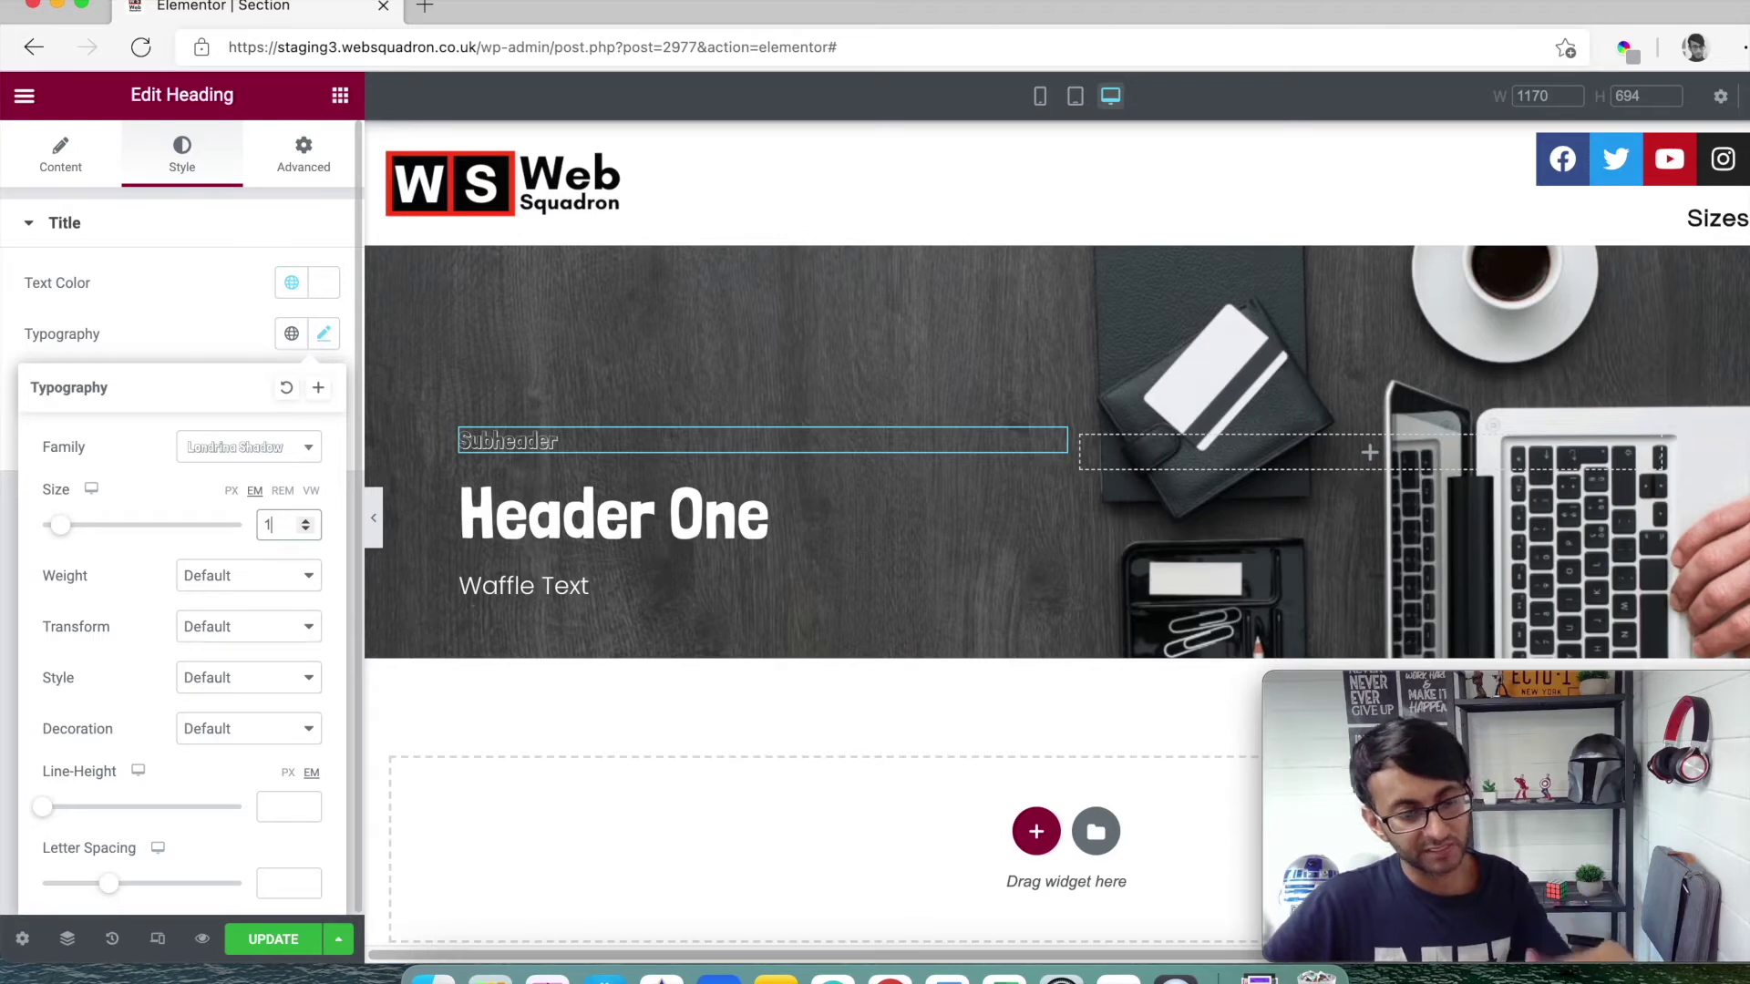
key("BackSpace")
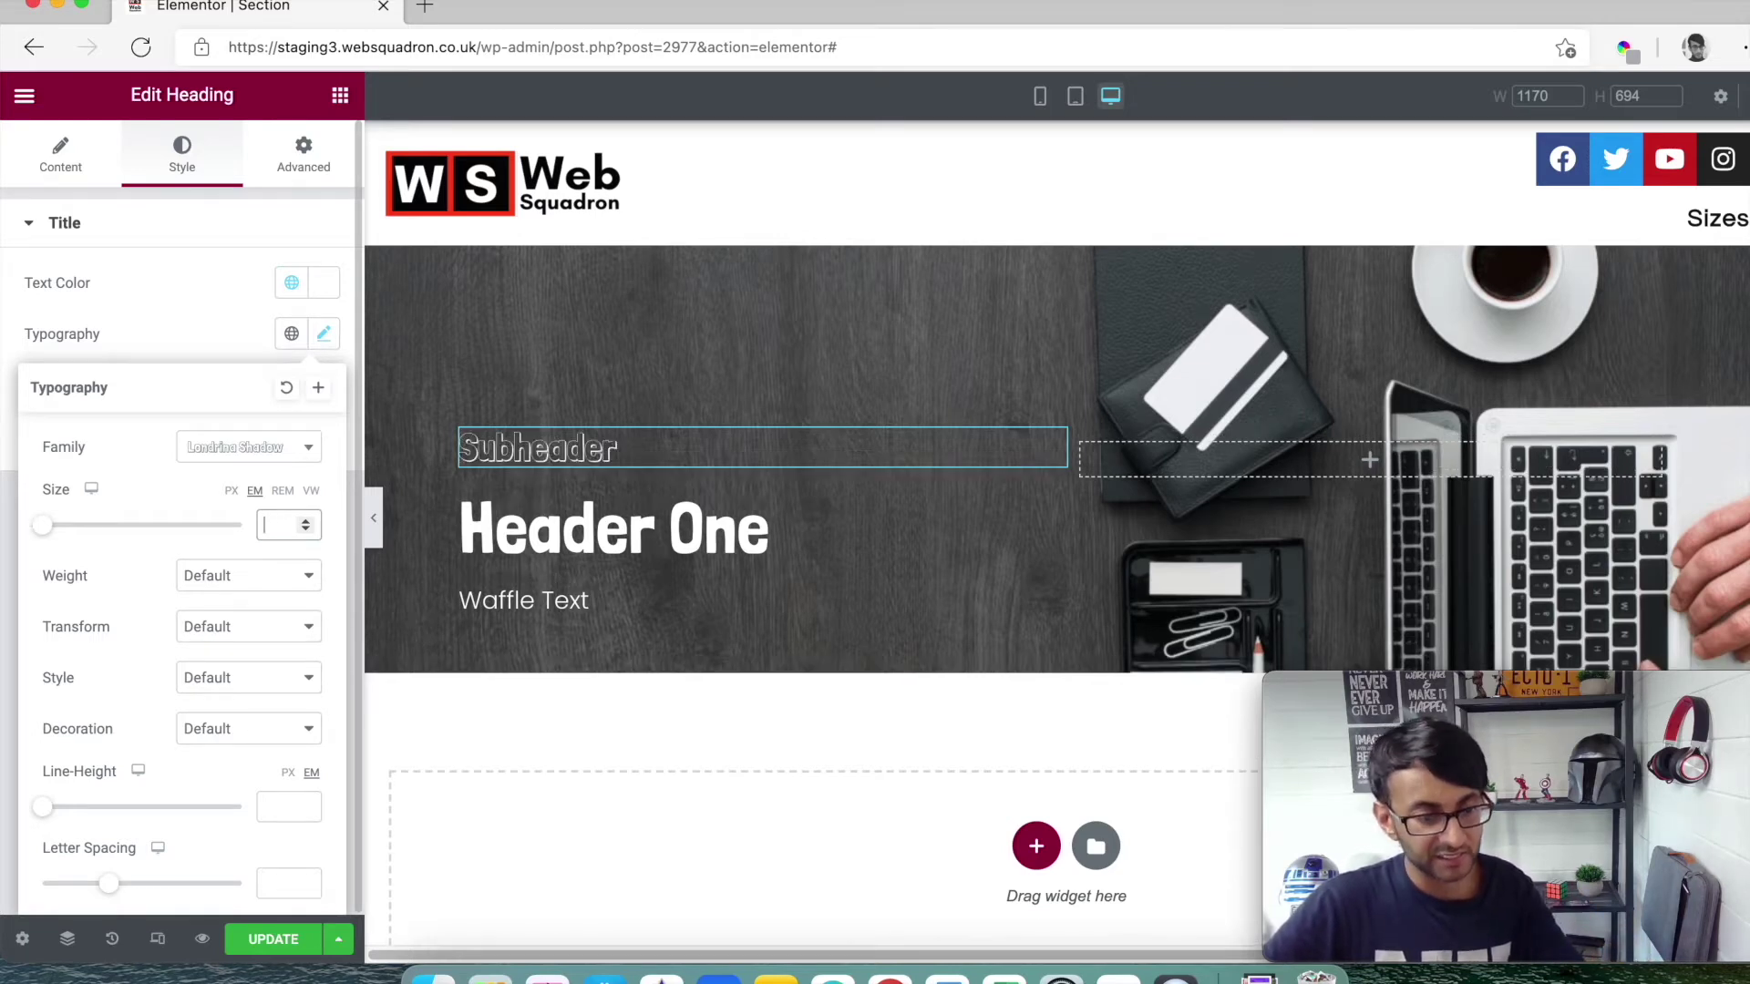
type("2")
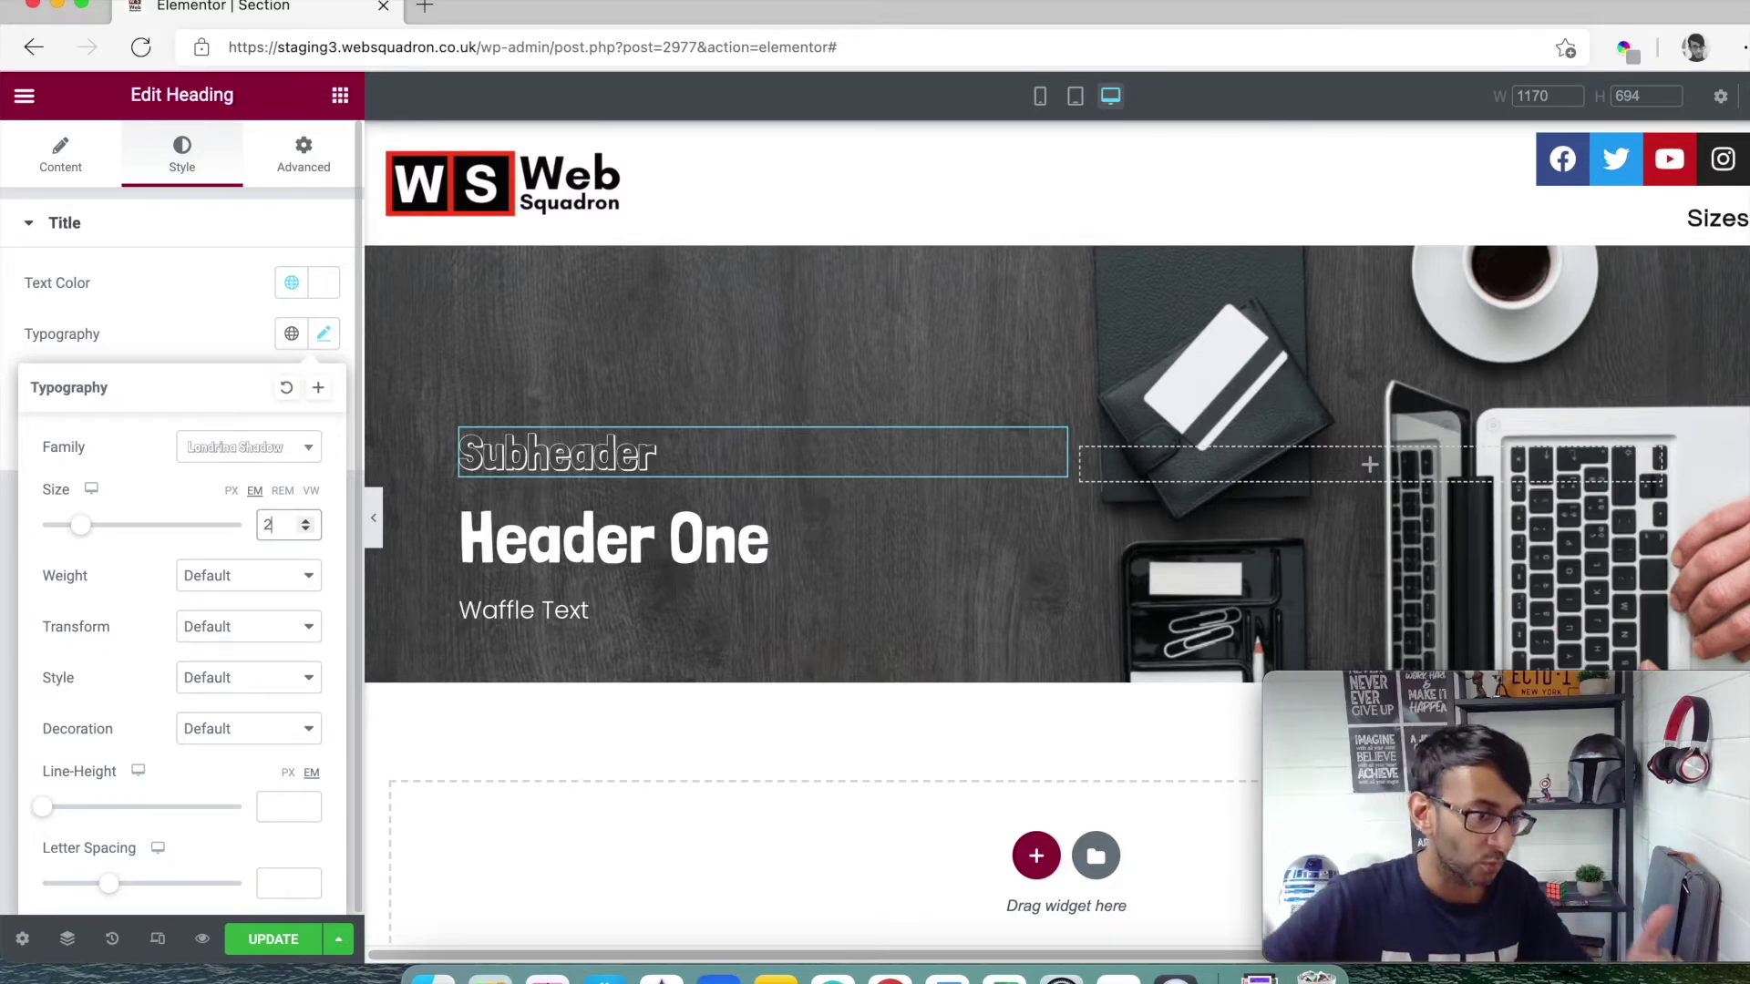
left_click(615, 533)
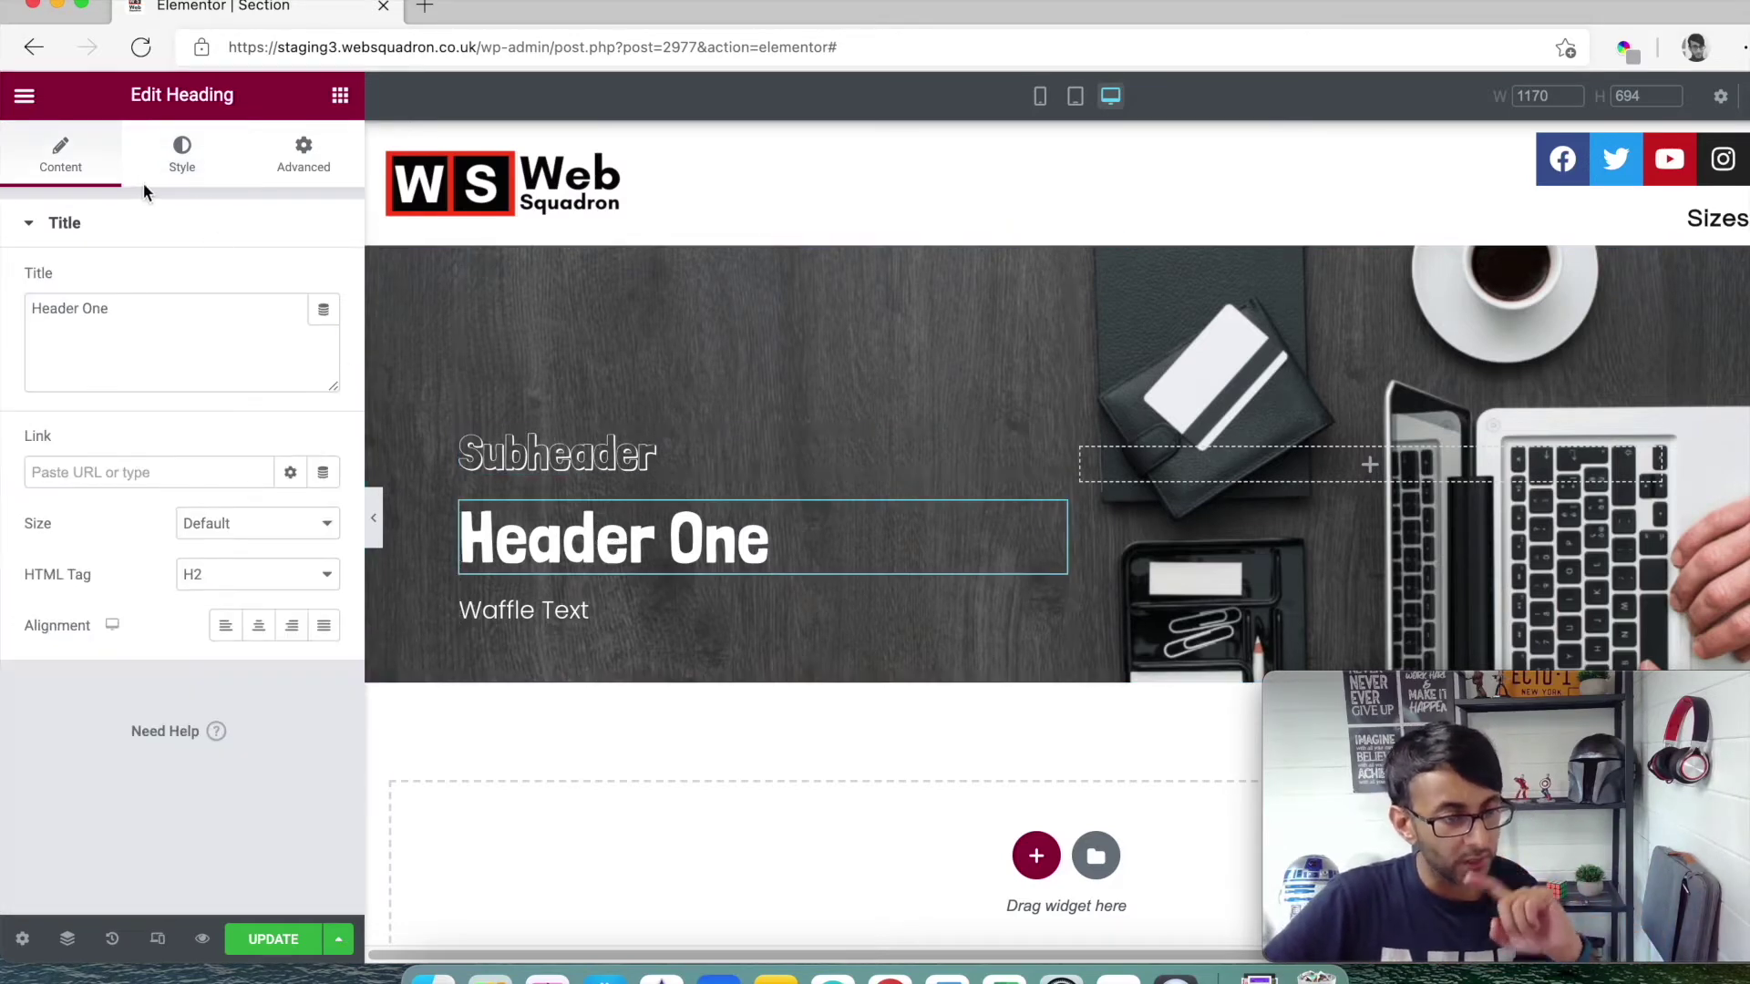
- Try Header One's typography size at 2, 3, 5 and 1 em
left_click(195, 167)
left_click(324, 335)
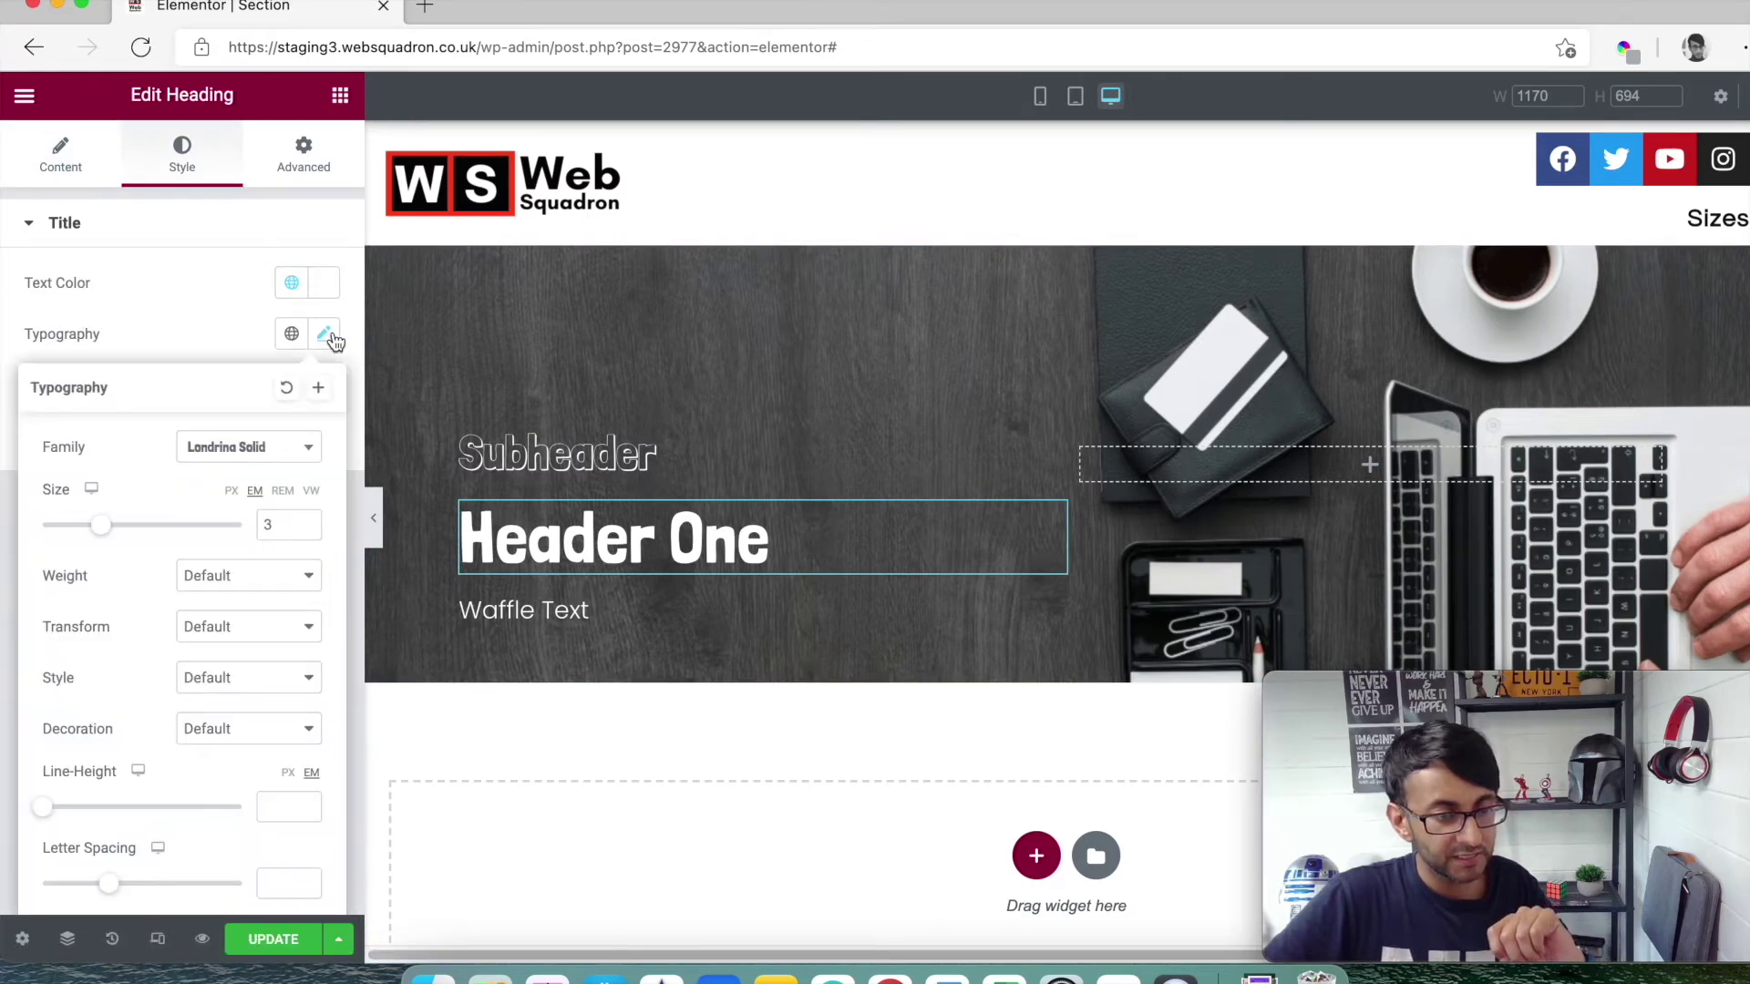
double_click(284, 525)
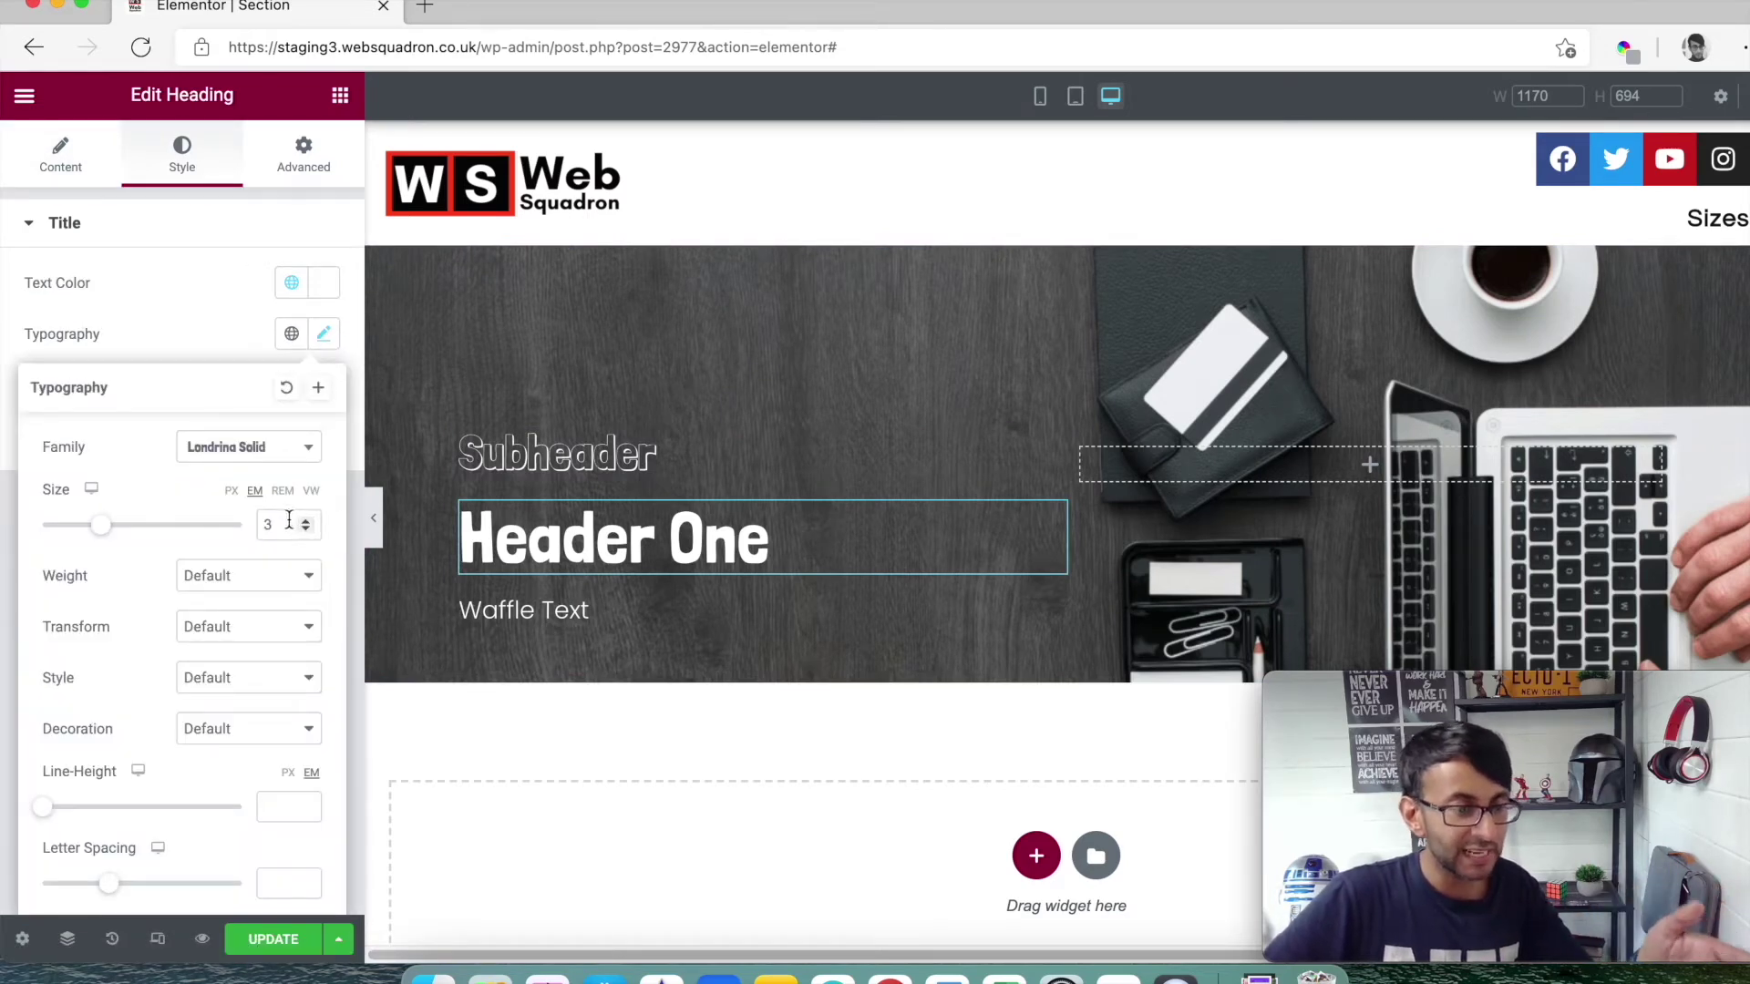
type("2")
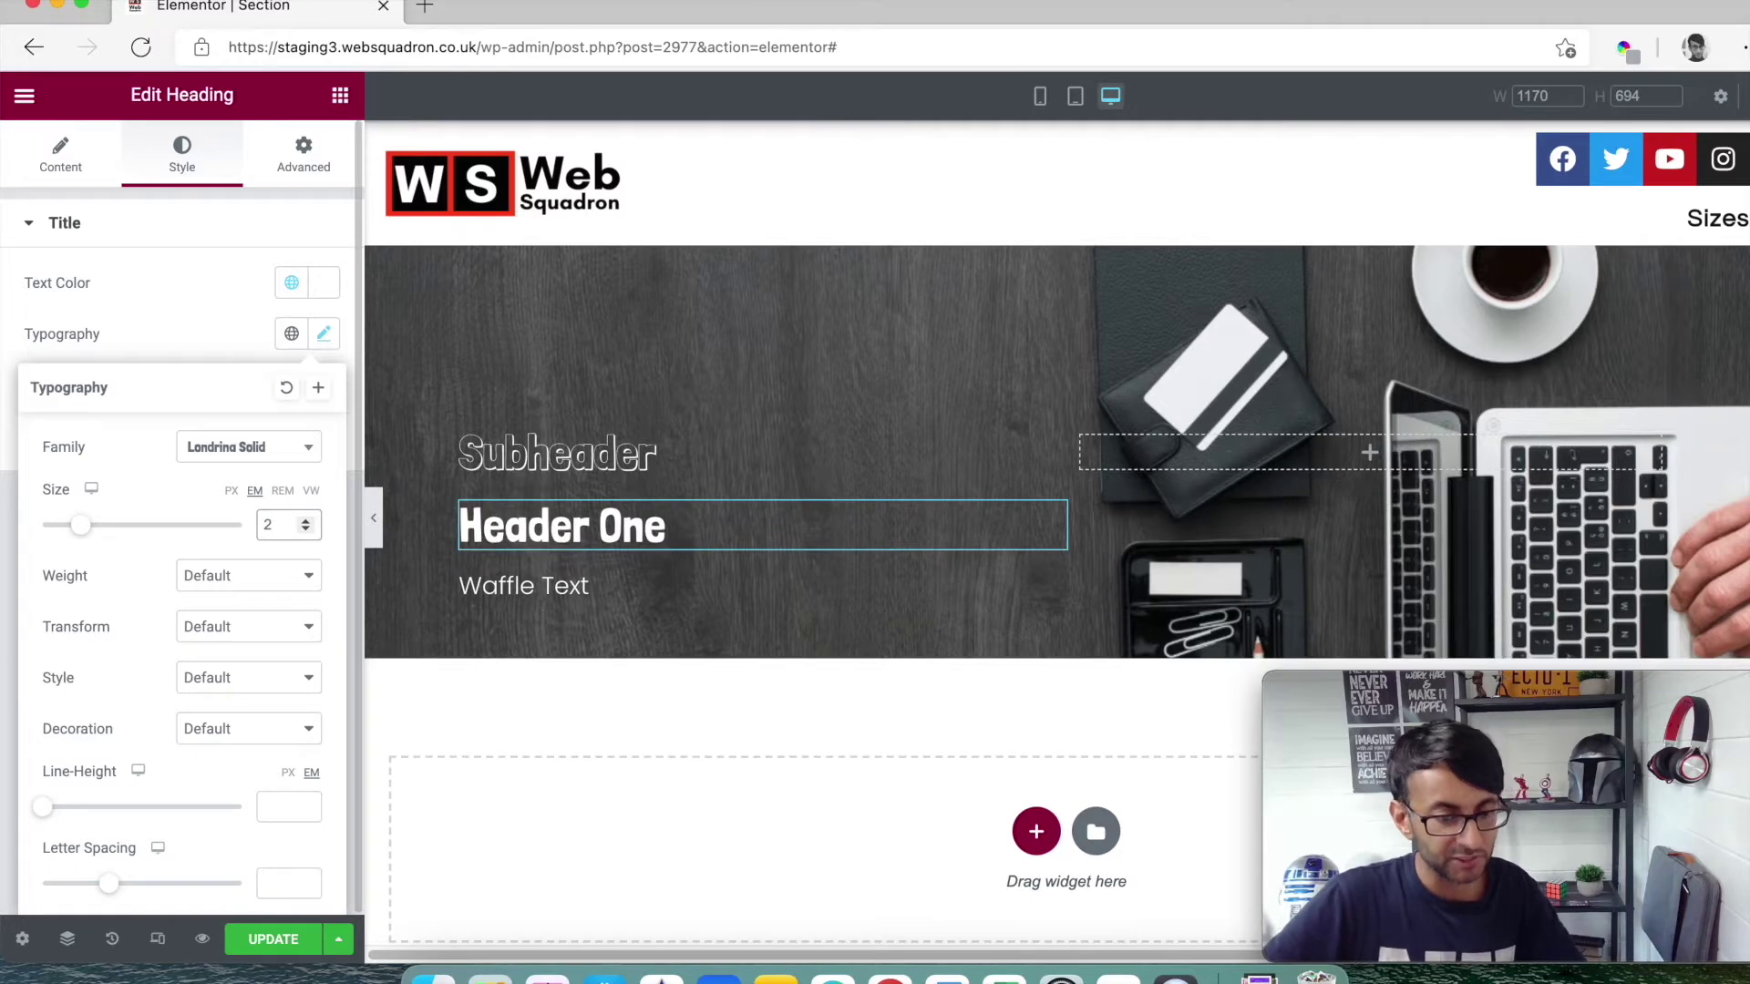
key("BackSpace")
type("3")
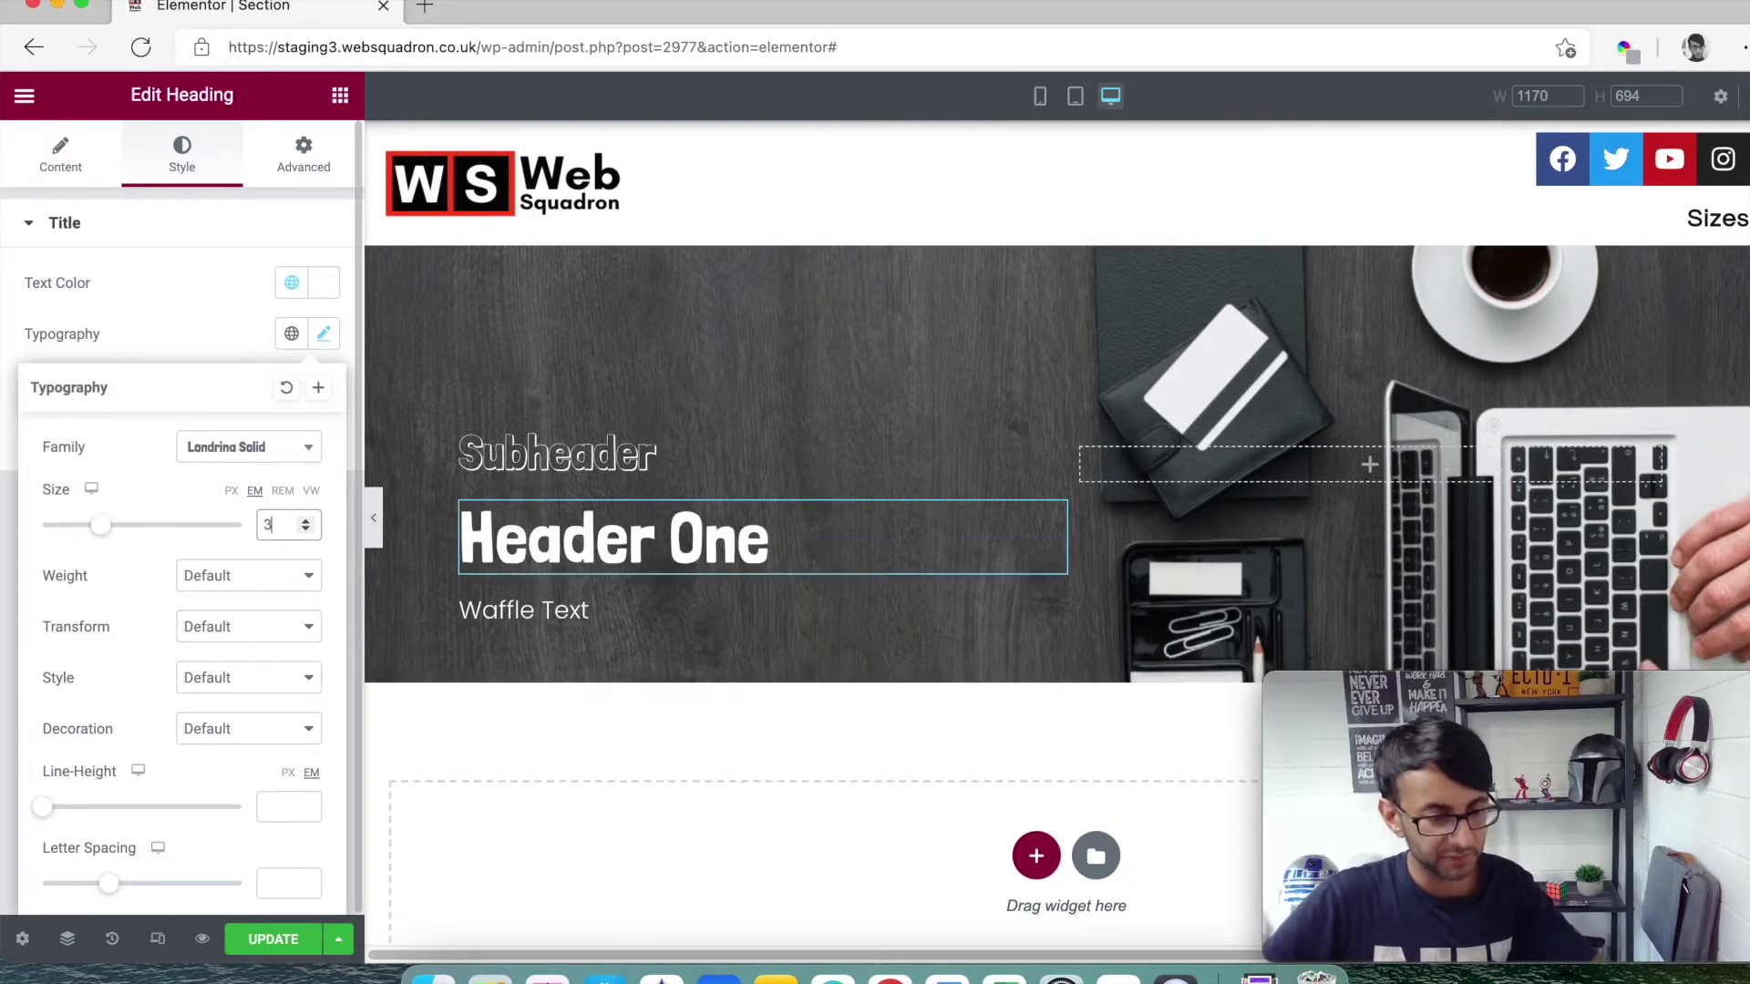
key("BackSpace")
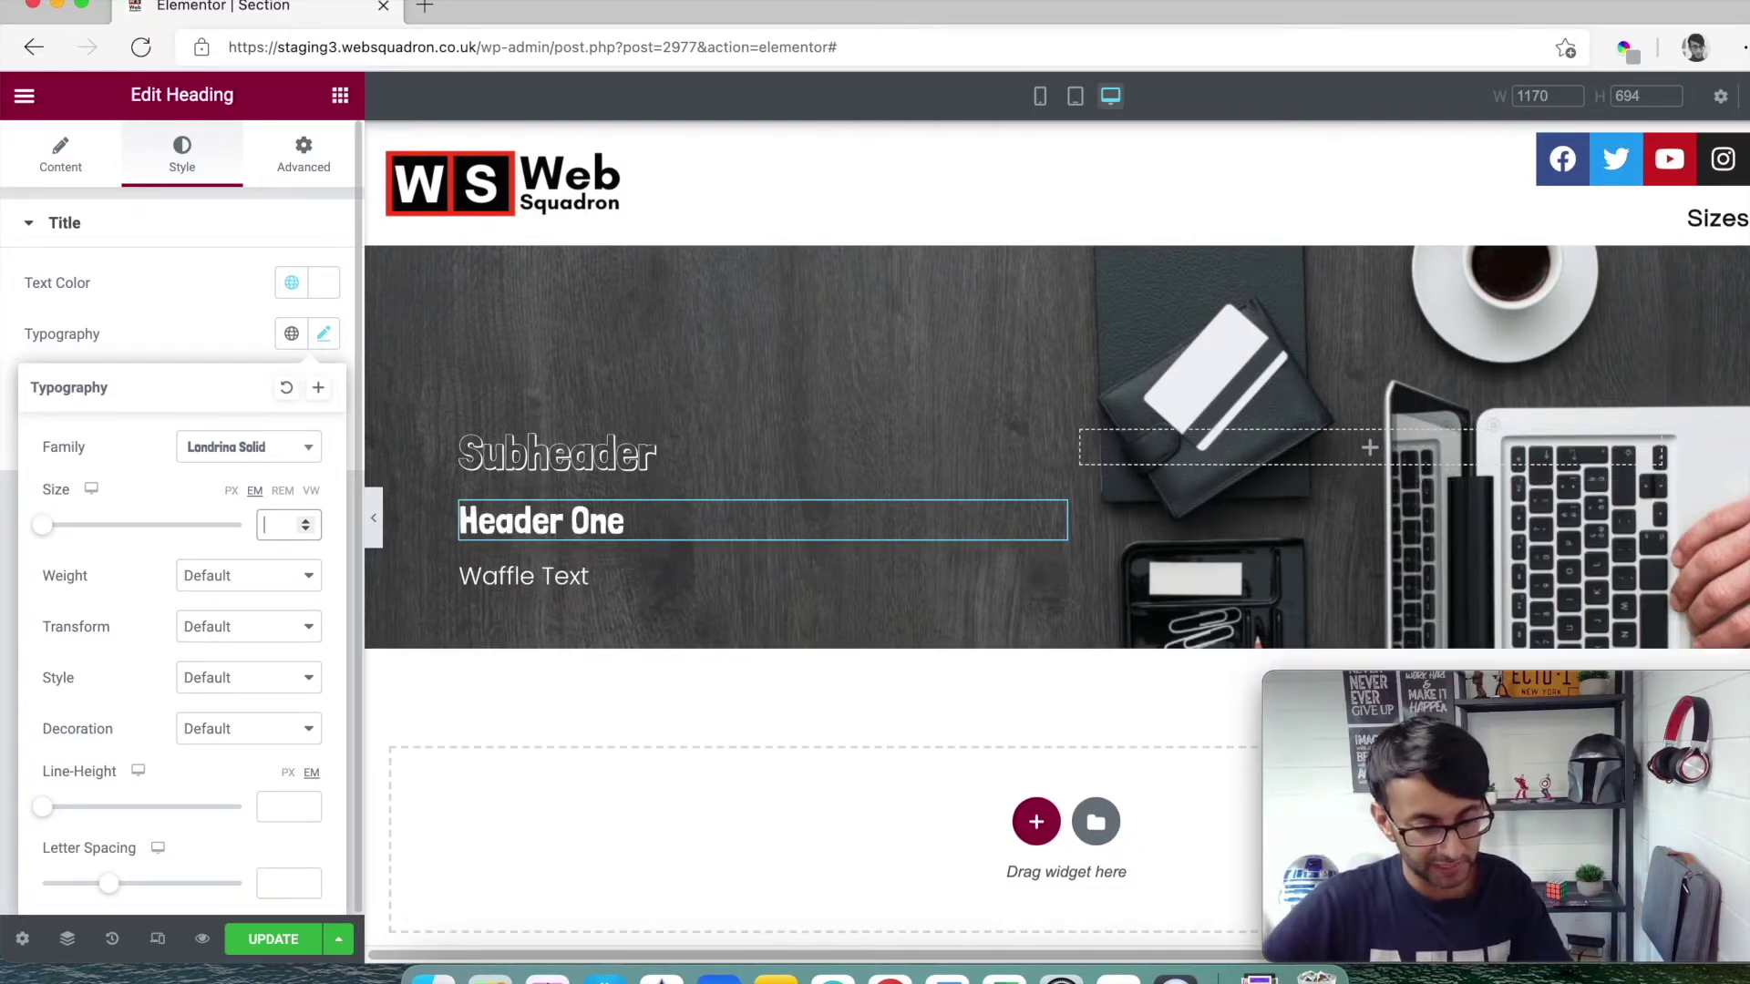
type("5")
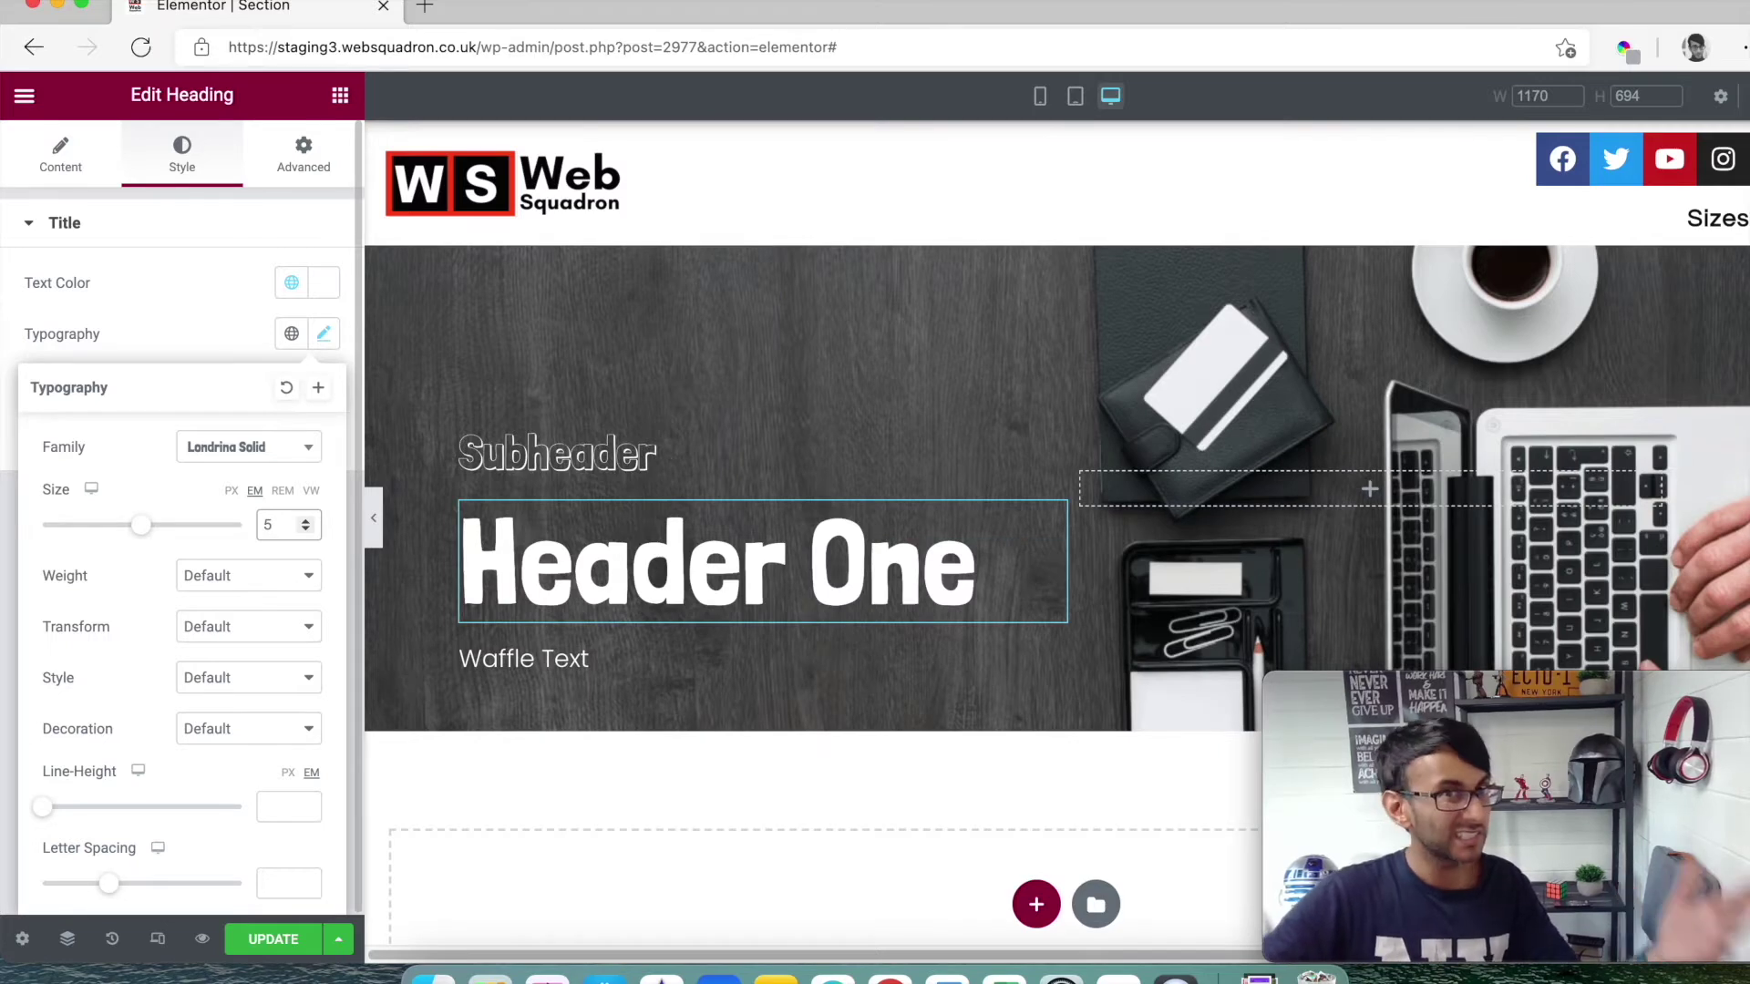
key("BackSpace")
type("1")
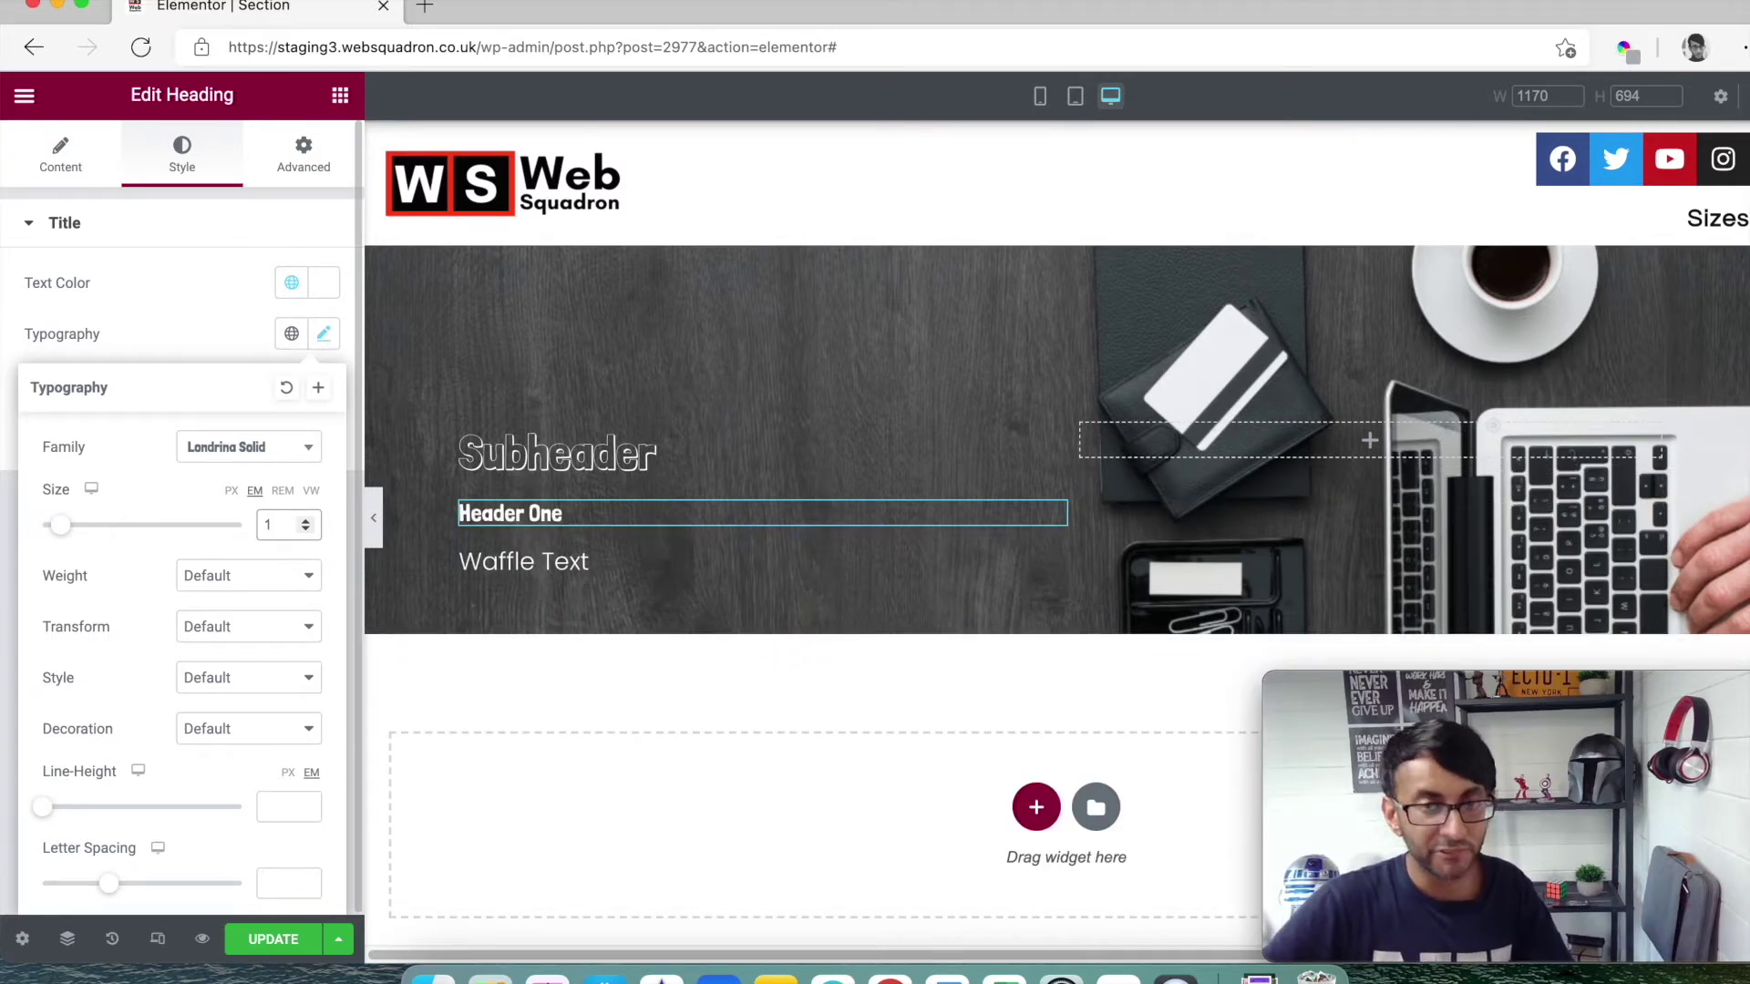
- Test fractional Header One sizes from 3.1 to 3.23 em, then settle on 3 em
key("BackSpace")
type("3")
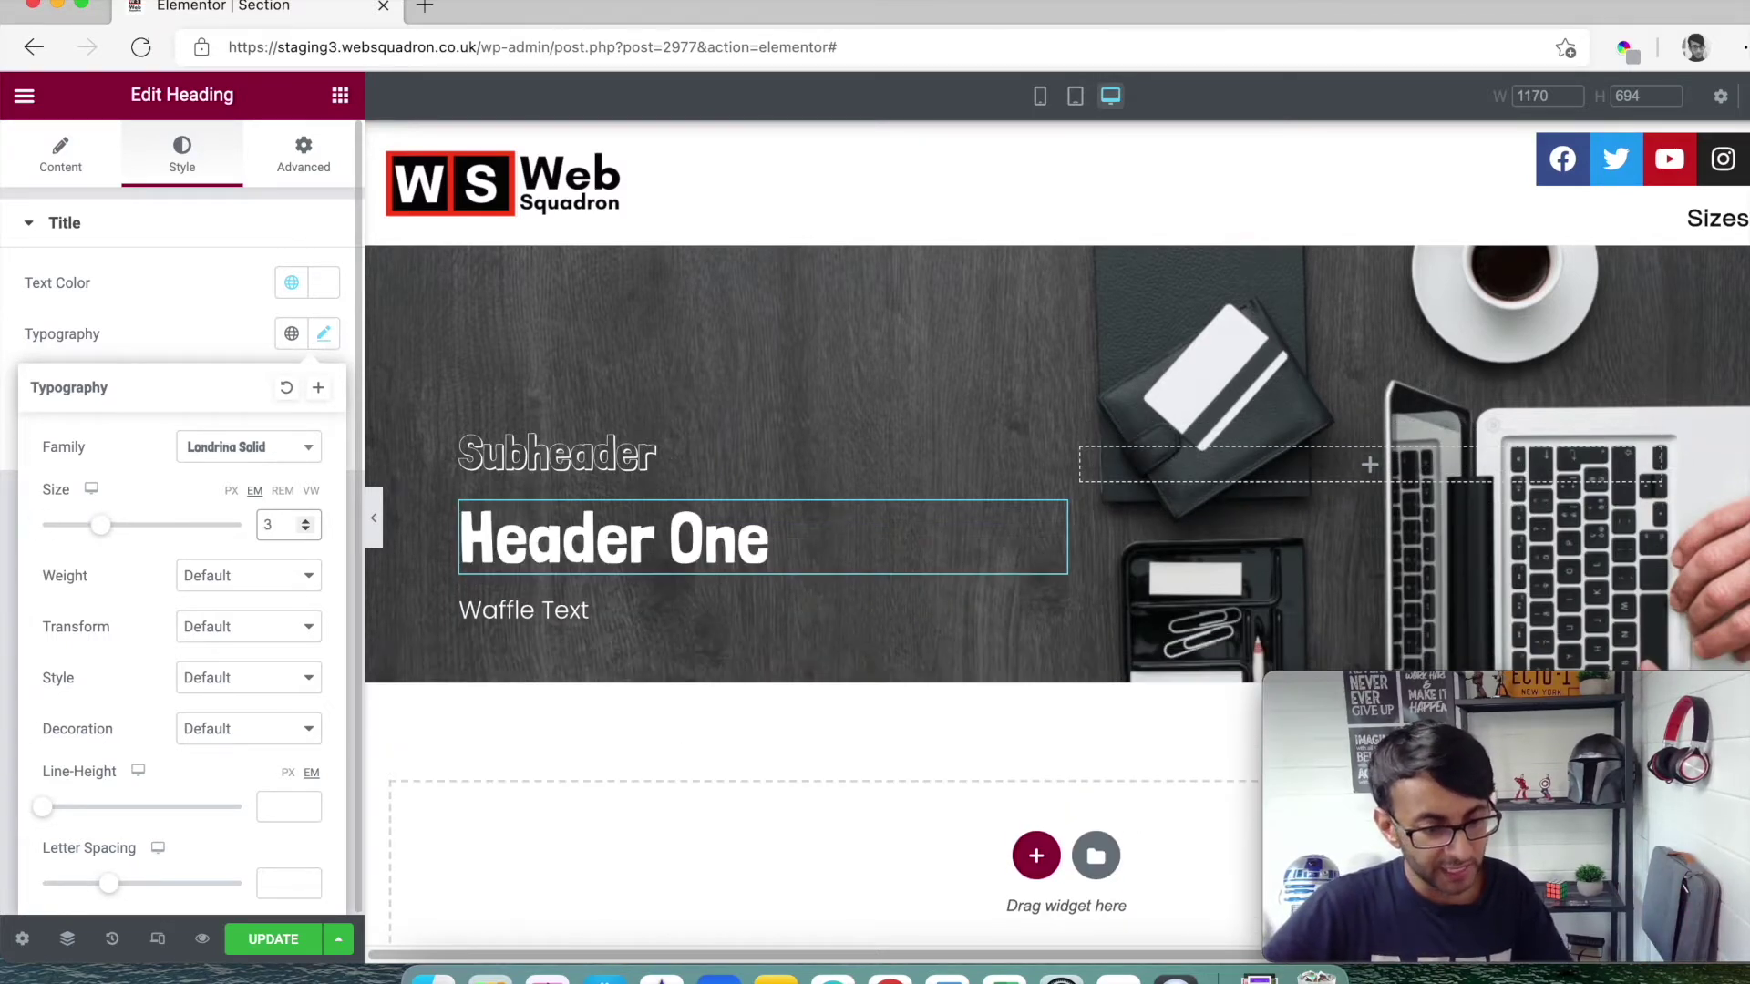
type(".1")
key("BackSpace")
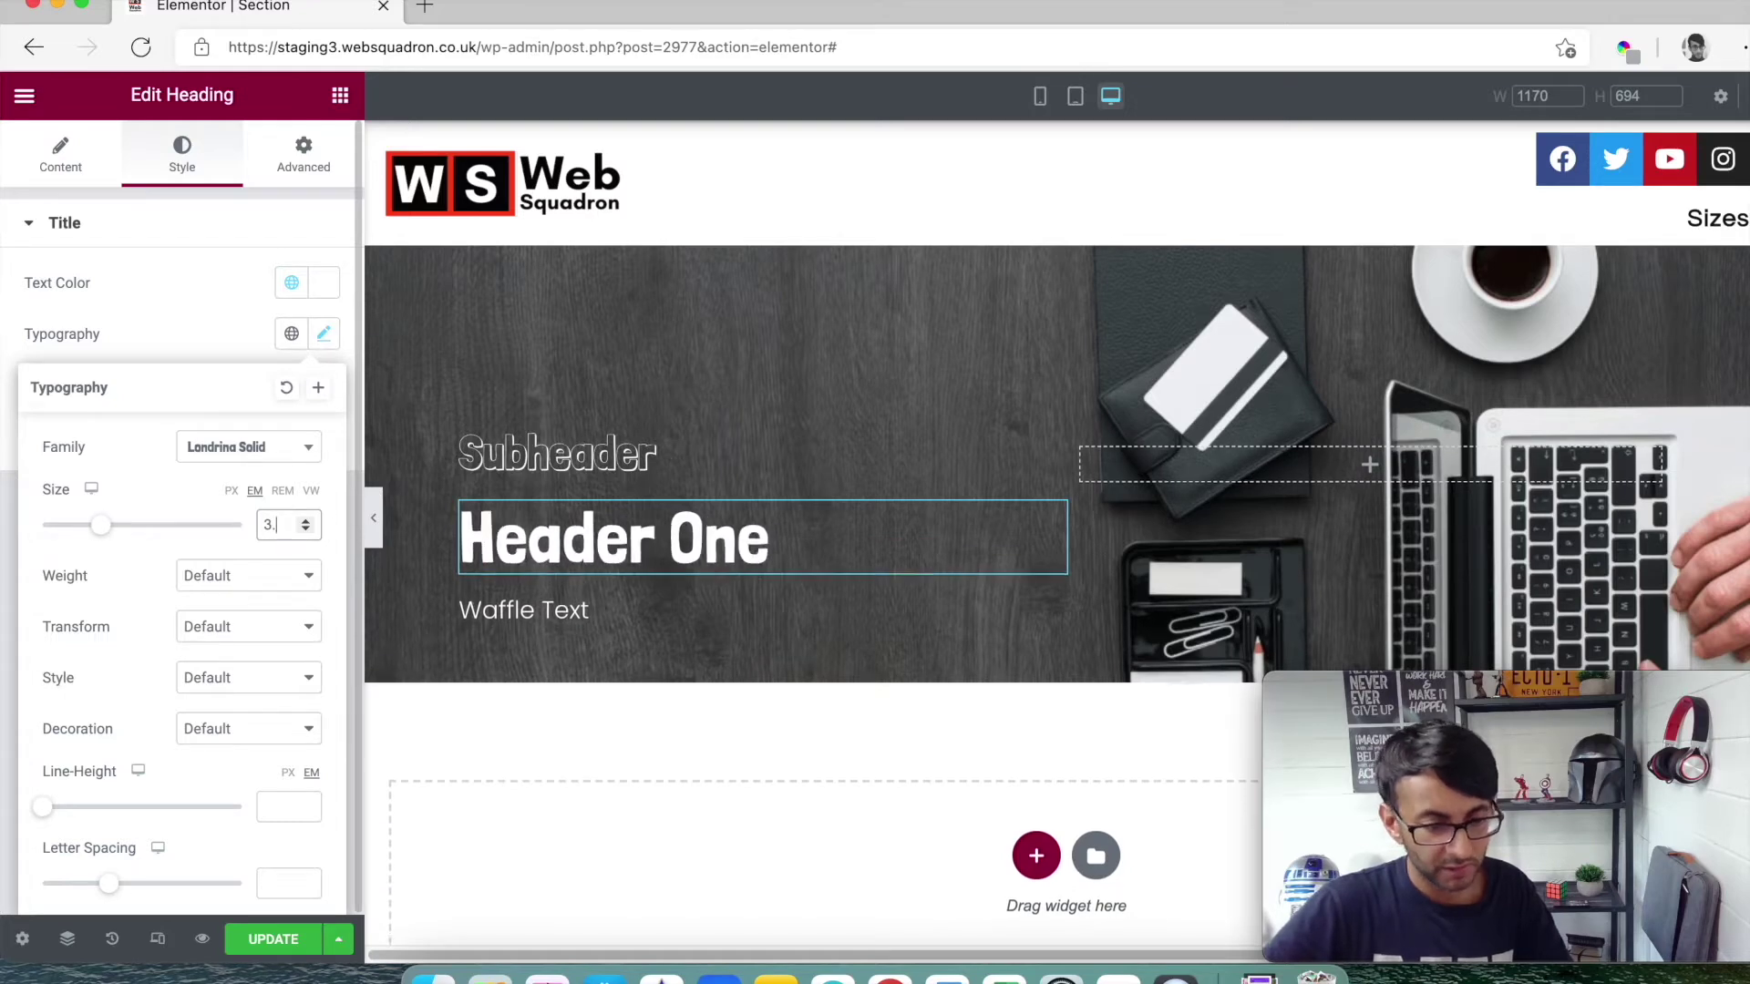
type("21")
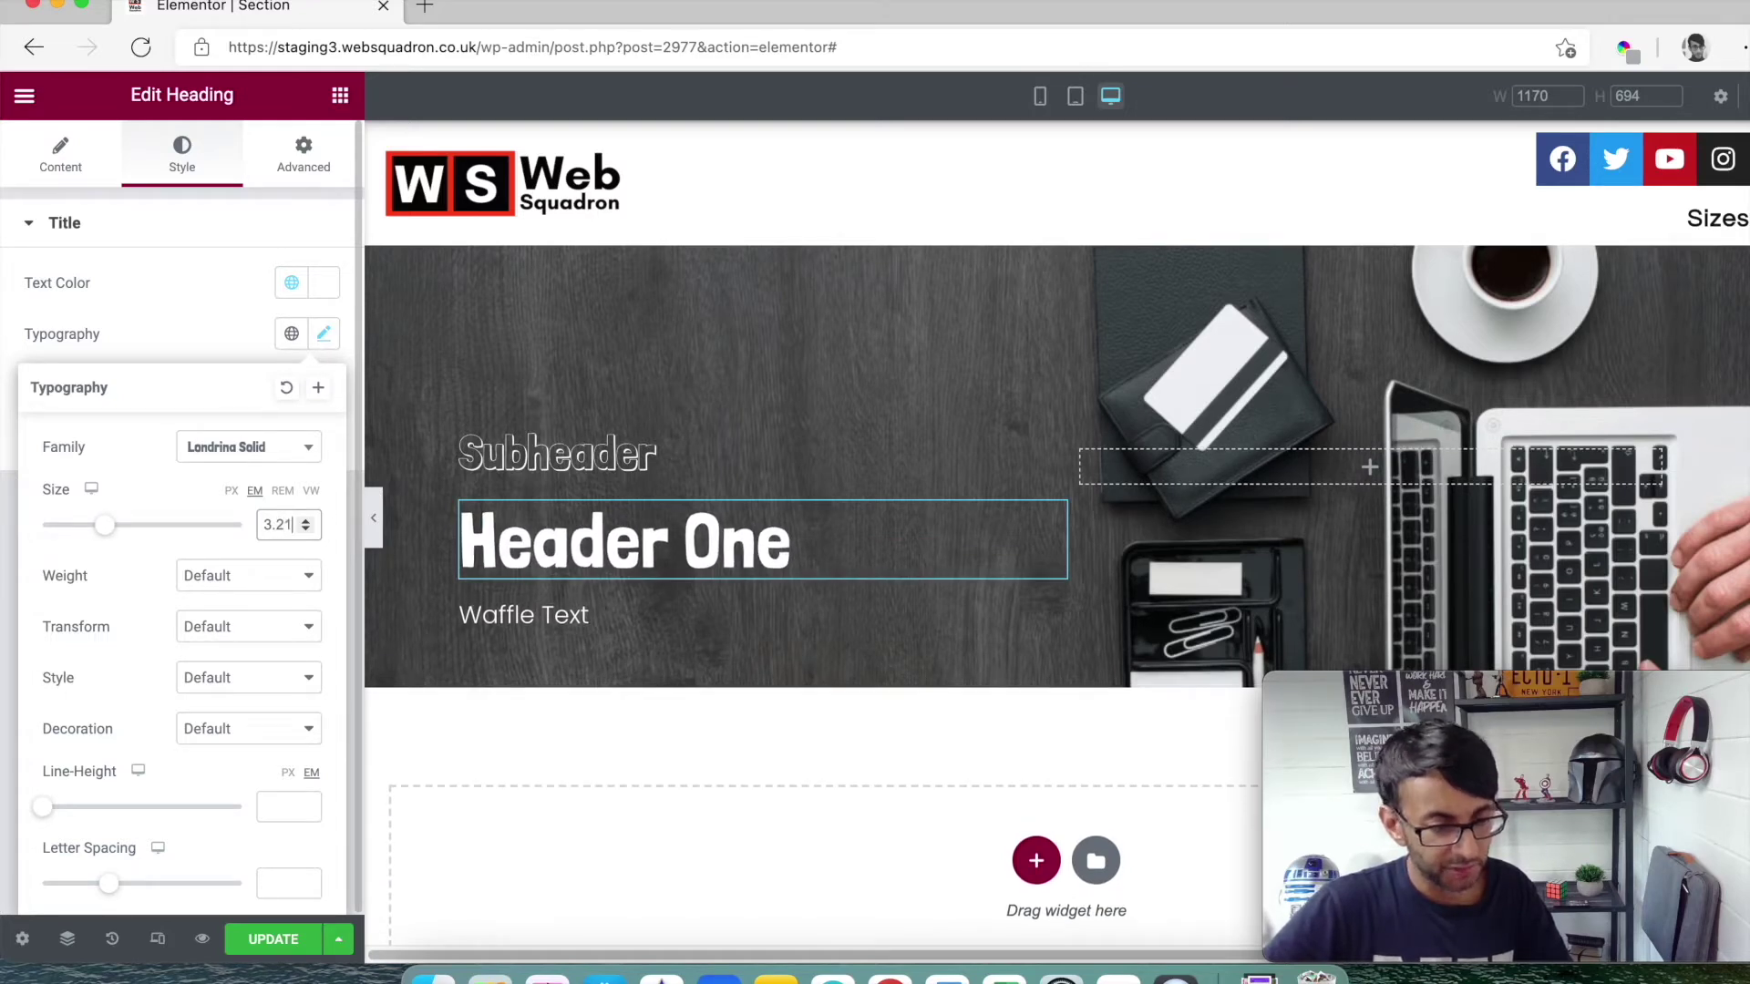
key("BackSpace")
type("2")
key("BackSpace")
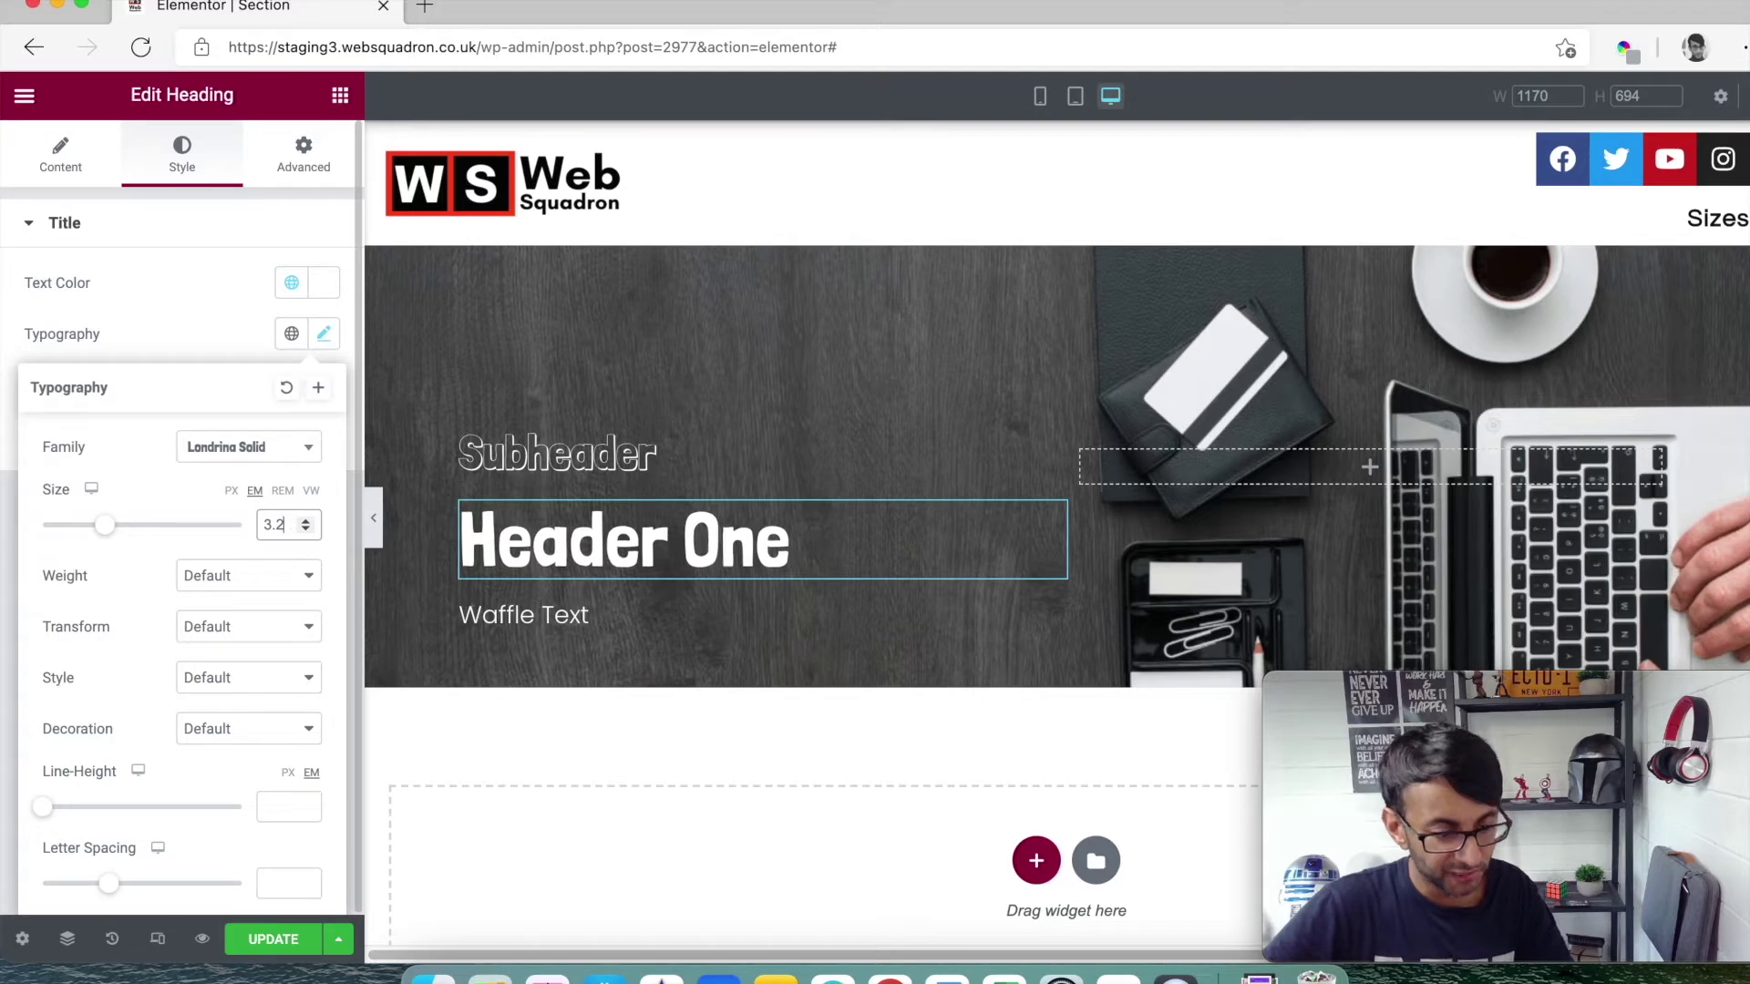
type("3")
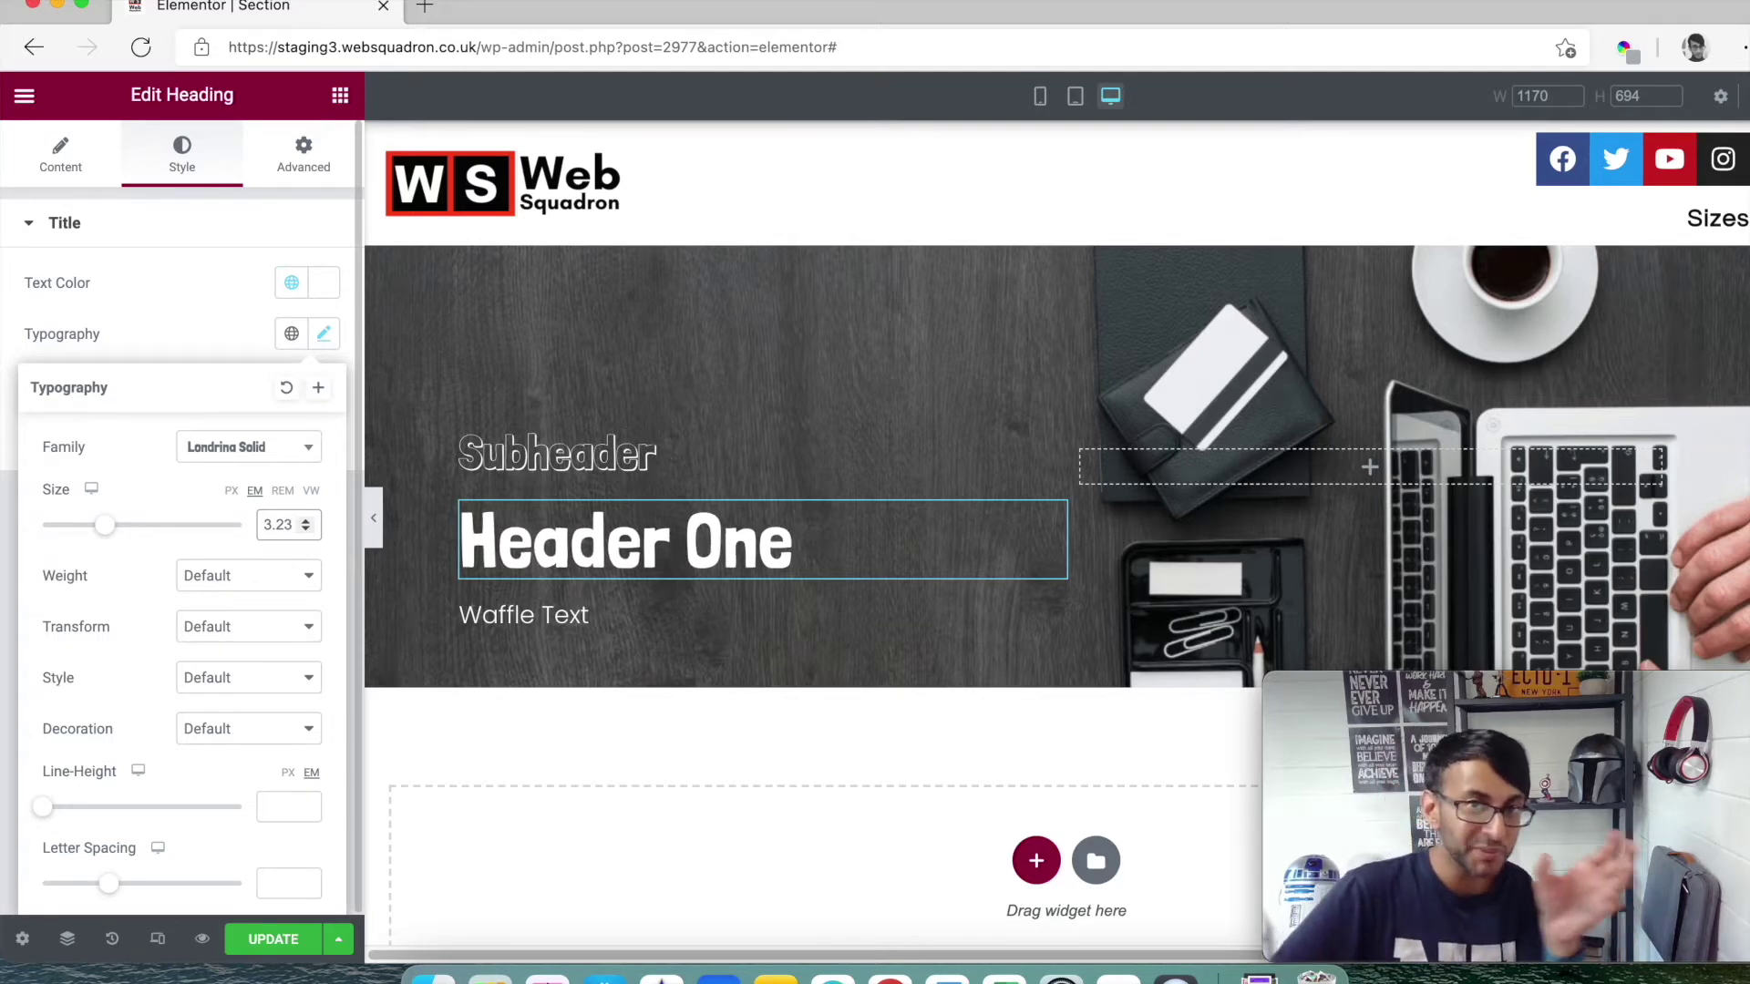
key("BackSpace")
key("BackSpace")
key("BackSpace")
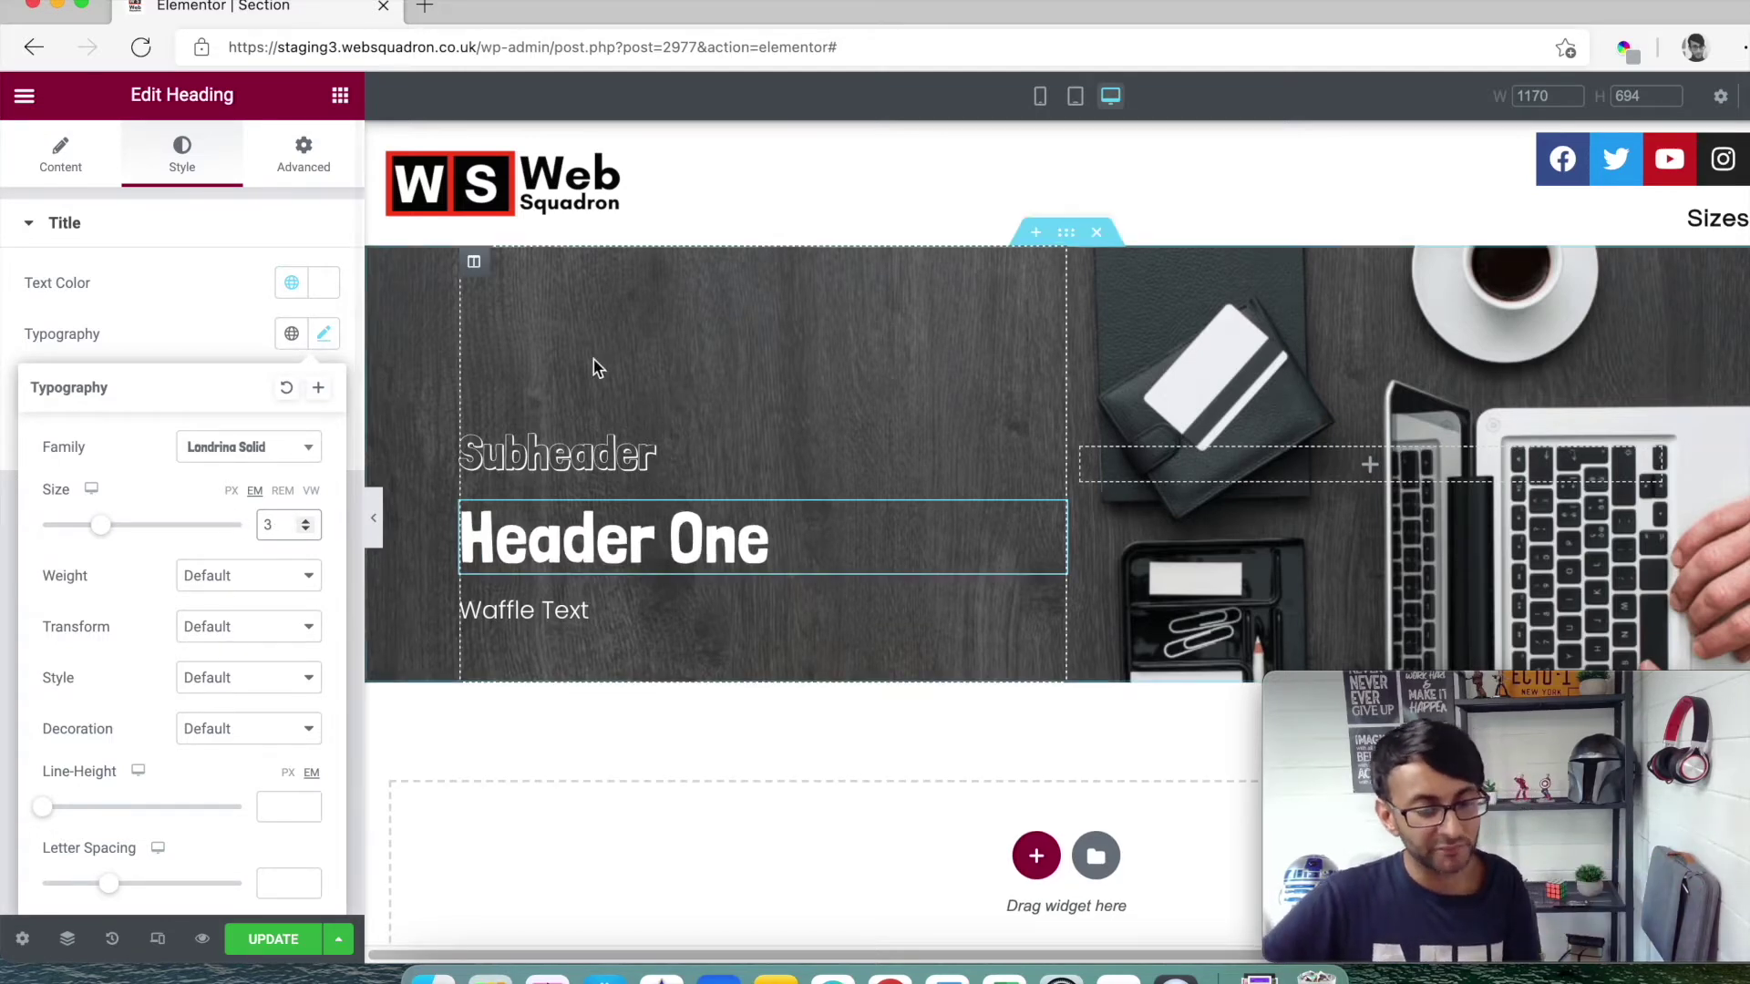
left_click(605, 613)
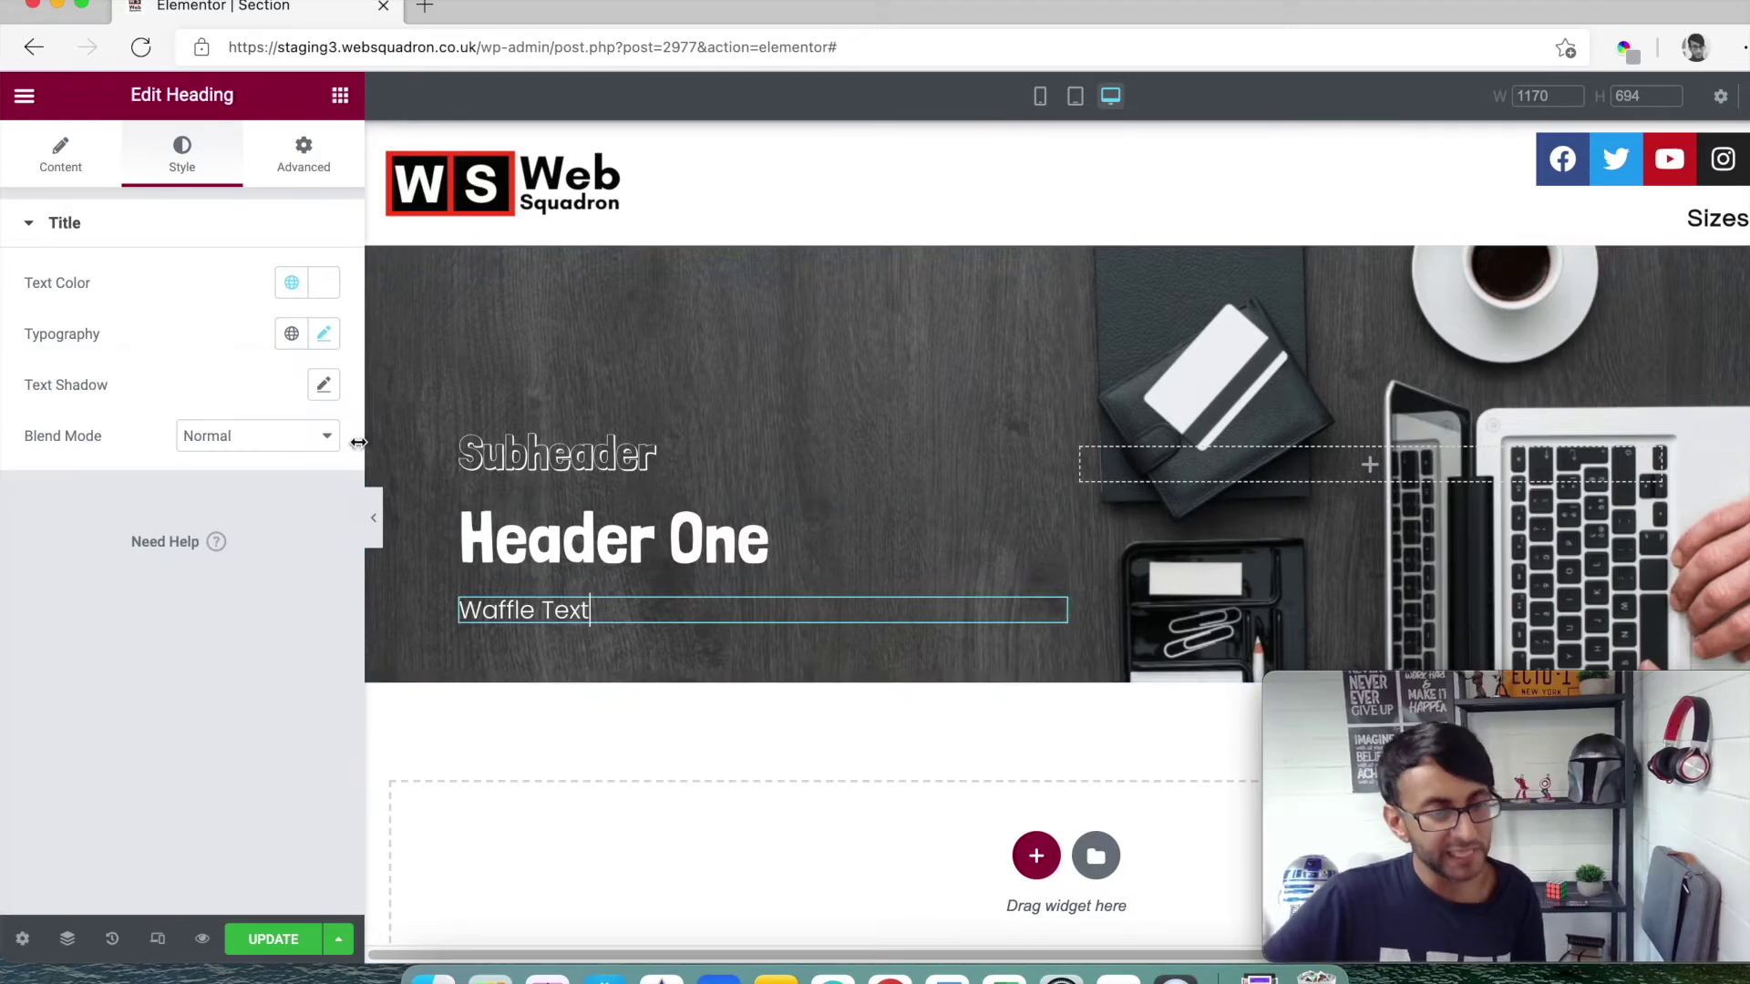
- Set Waffle Text's typography size to 3 em, then change it back to 1 em
left_click(324, 335)
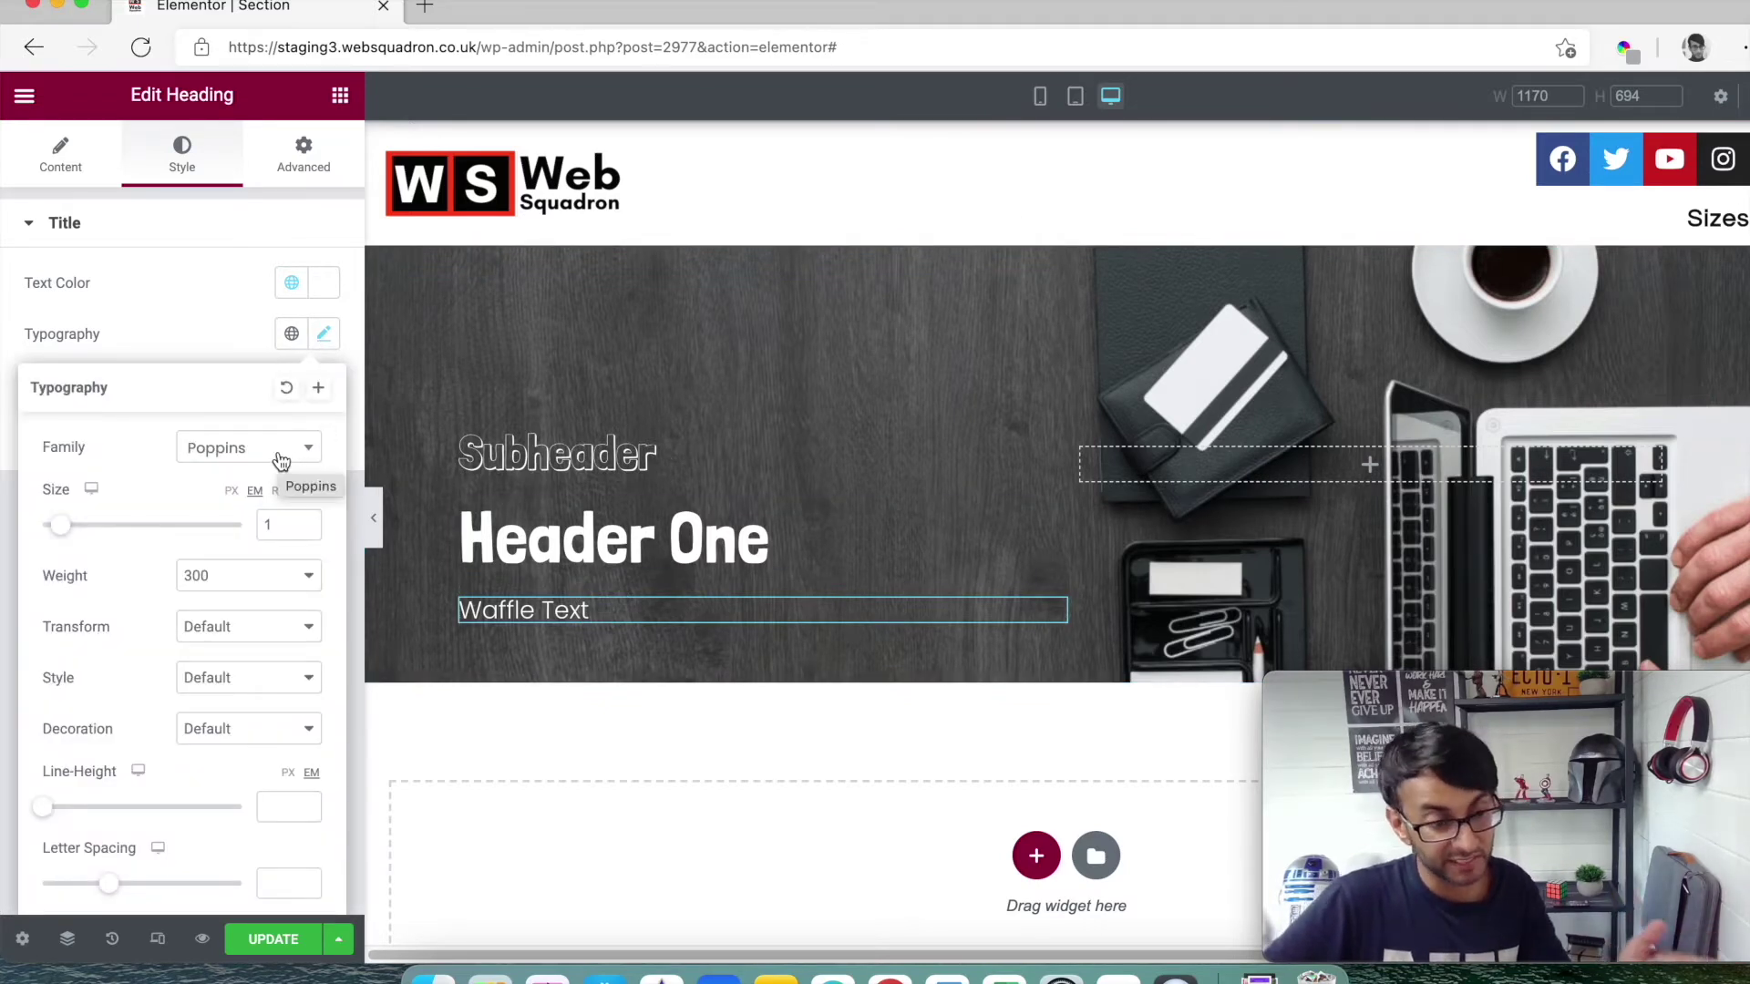
double_click(269, 525)
type("3")
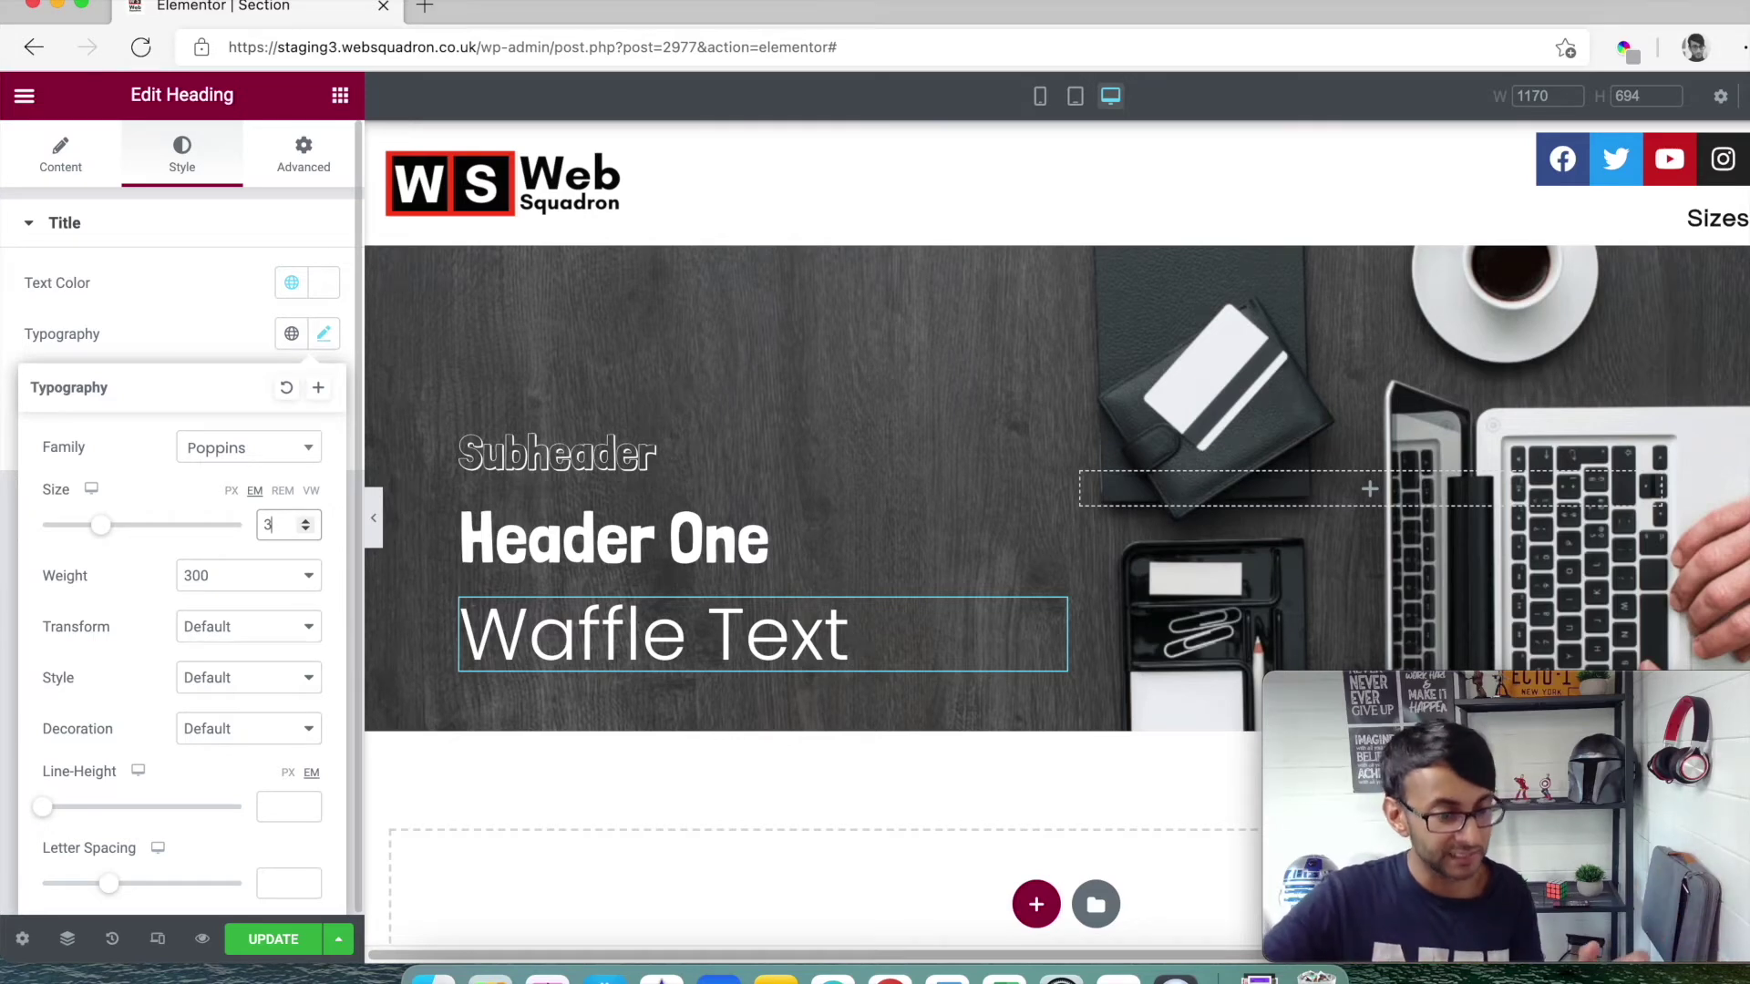
double_click(270, 525)
type("1")
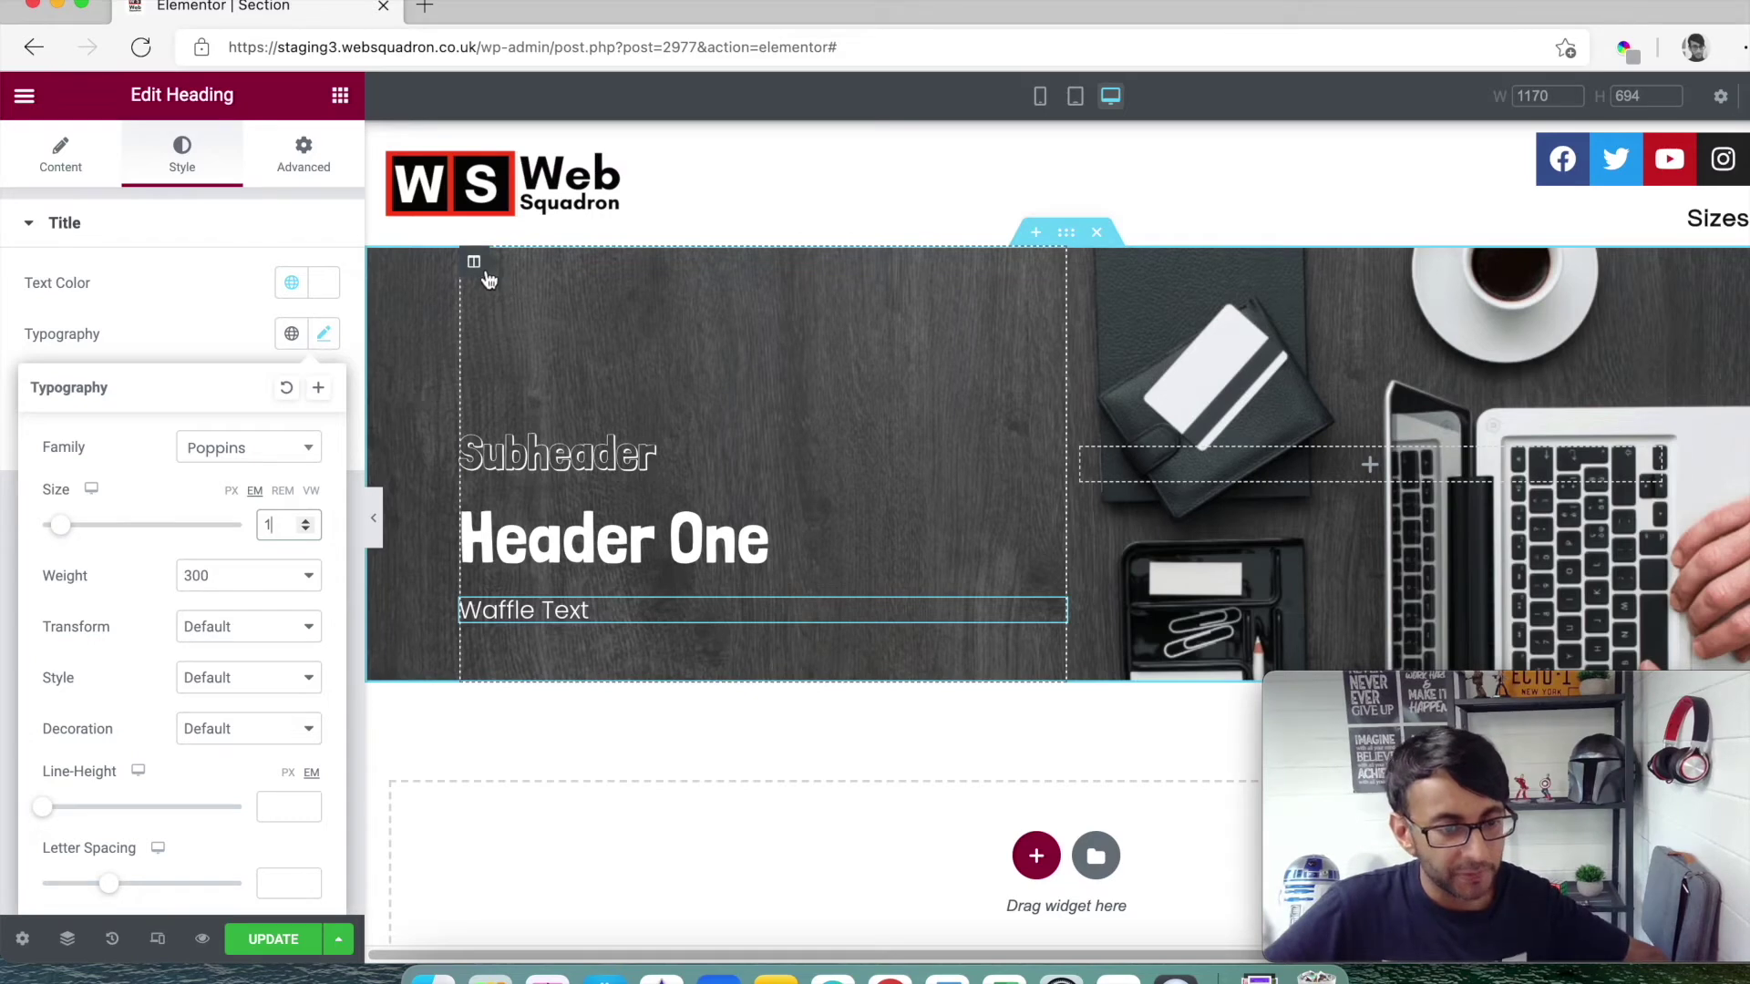
- Set the hero text column's top and bottom padding to 0, with the padding unit reset to pixels
left_click(480, 267)
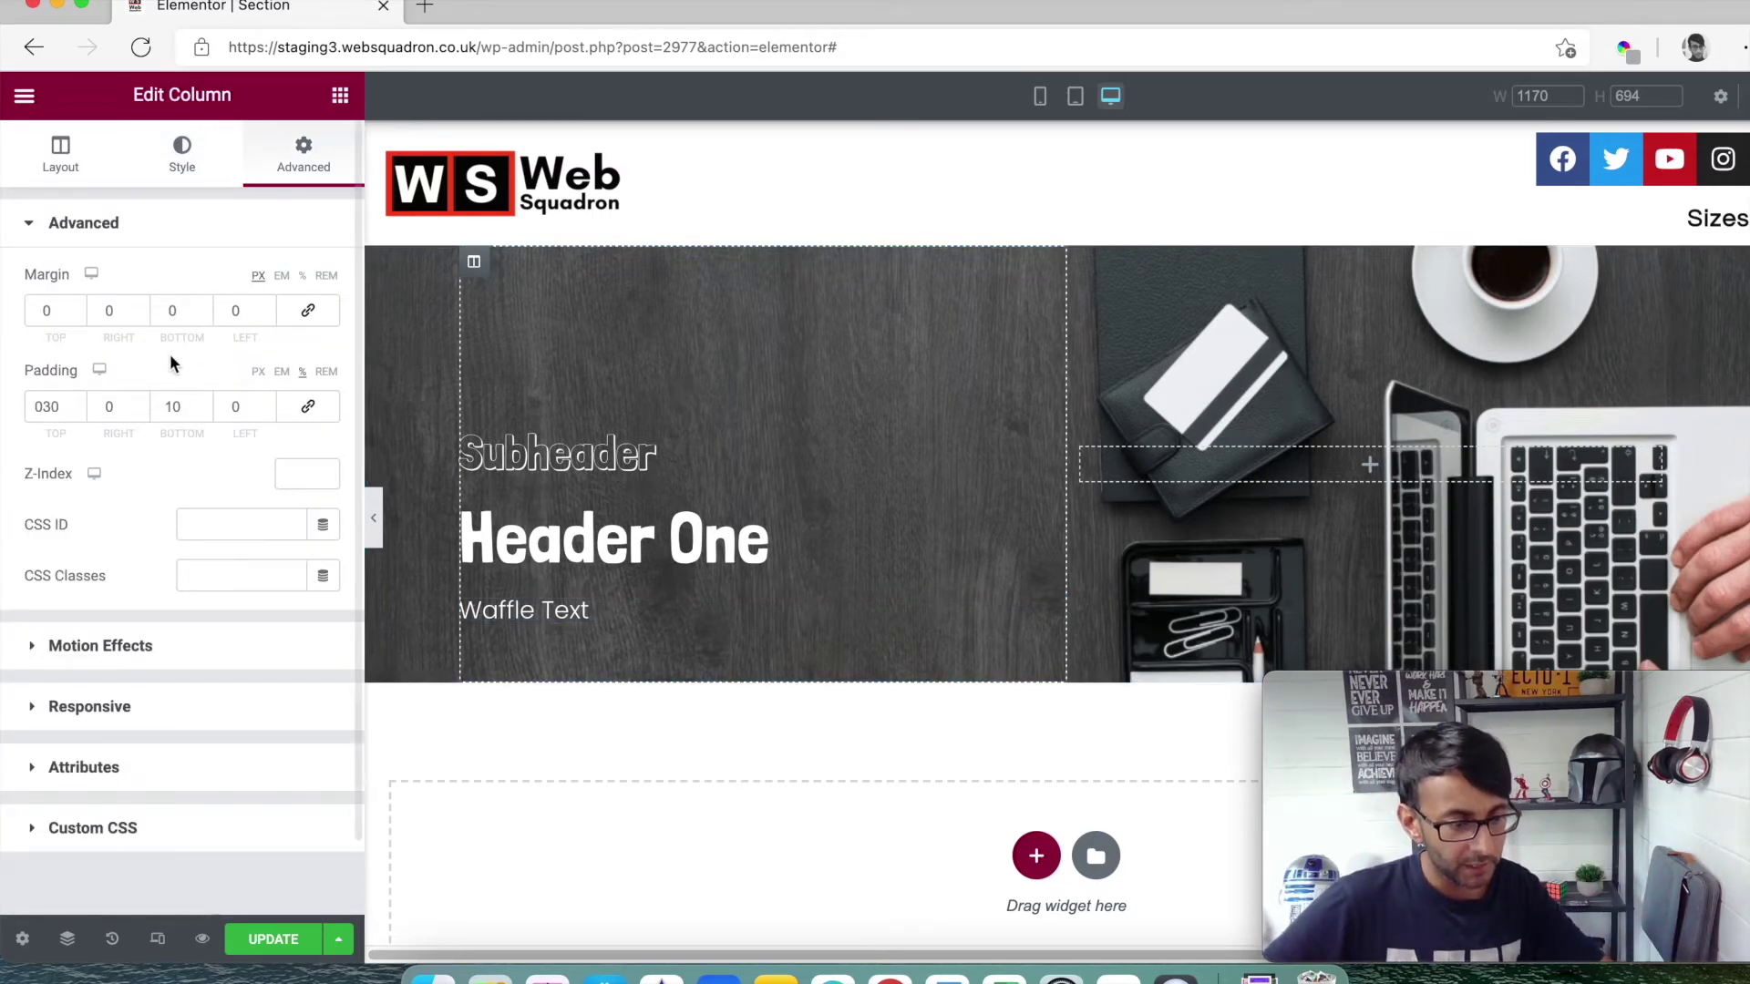
double_click(36, 406)
type("0")
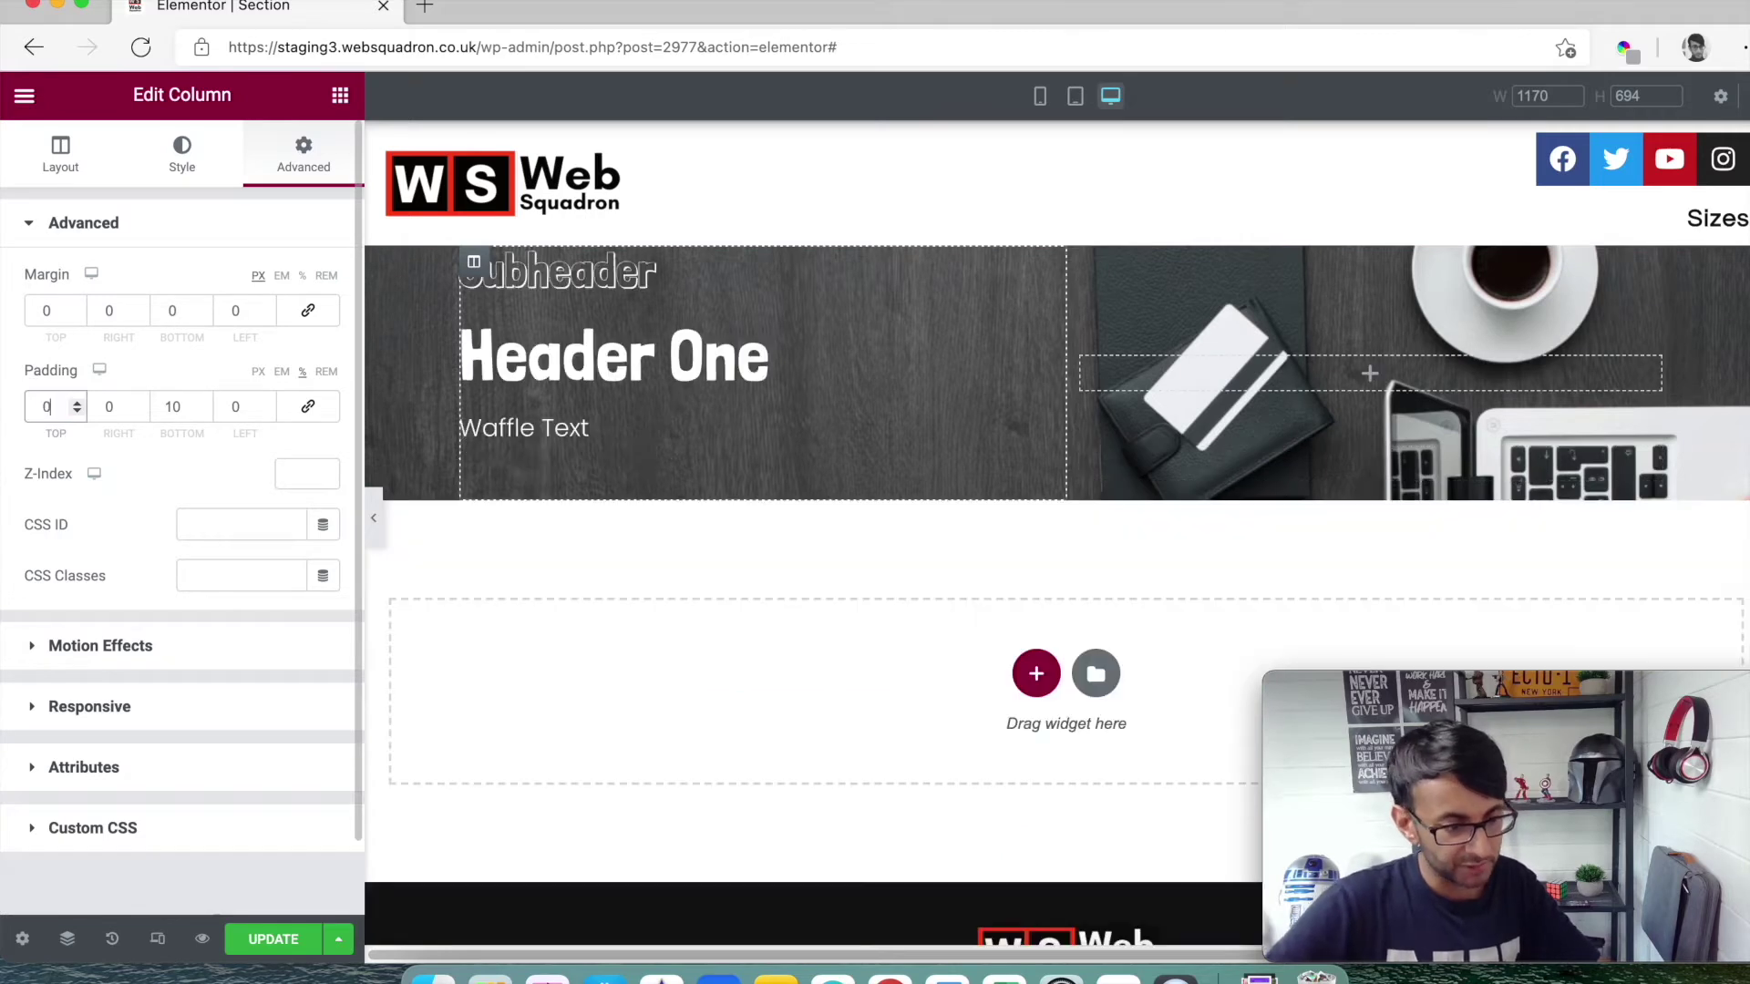
key("Tab")
key("Tab")
type("0")
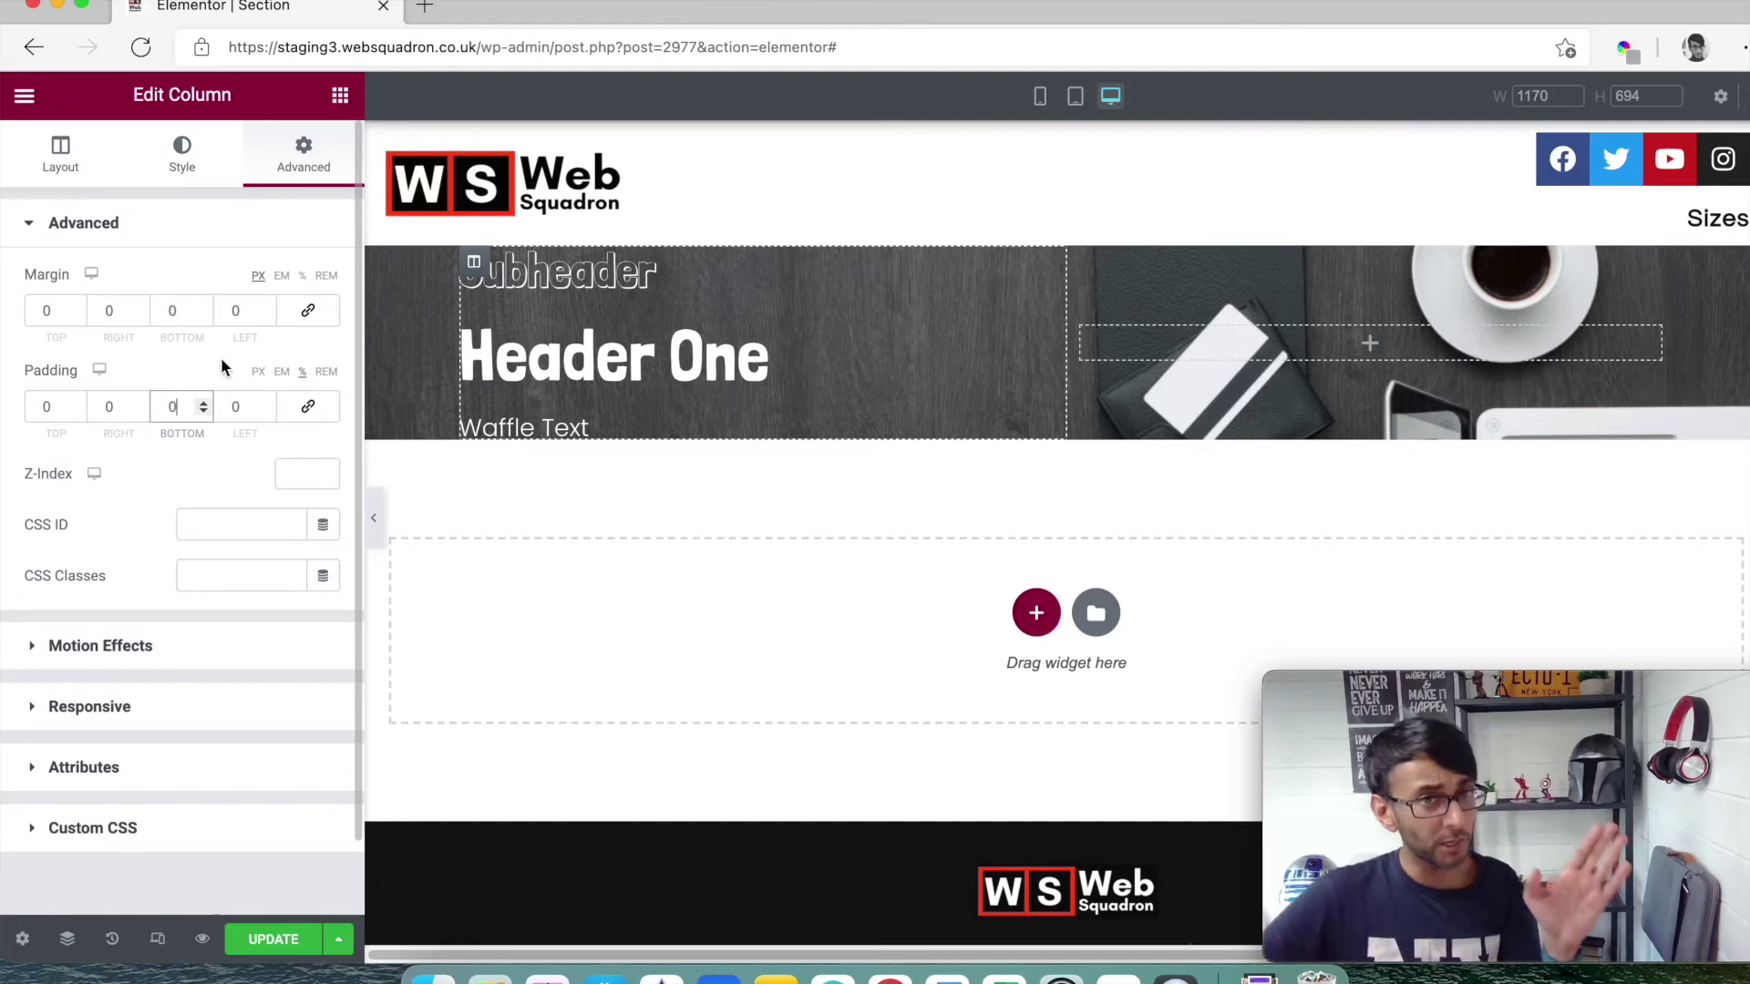
left_click(260, 376)
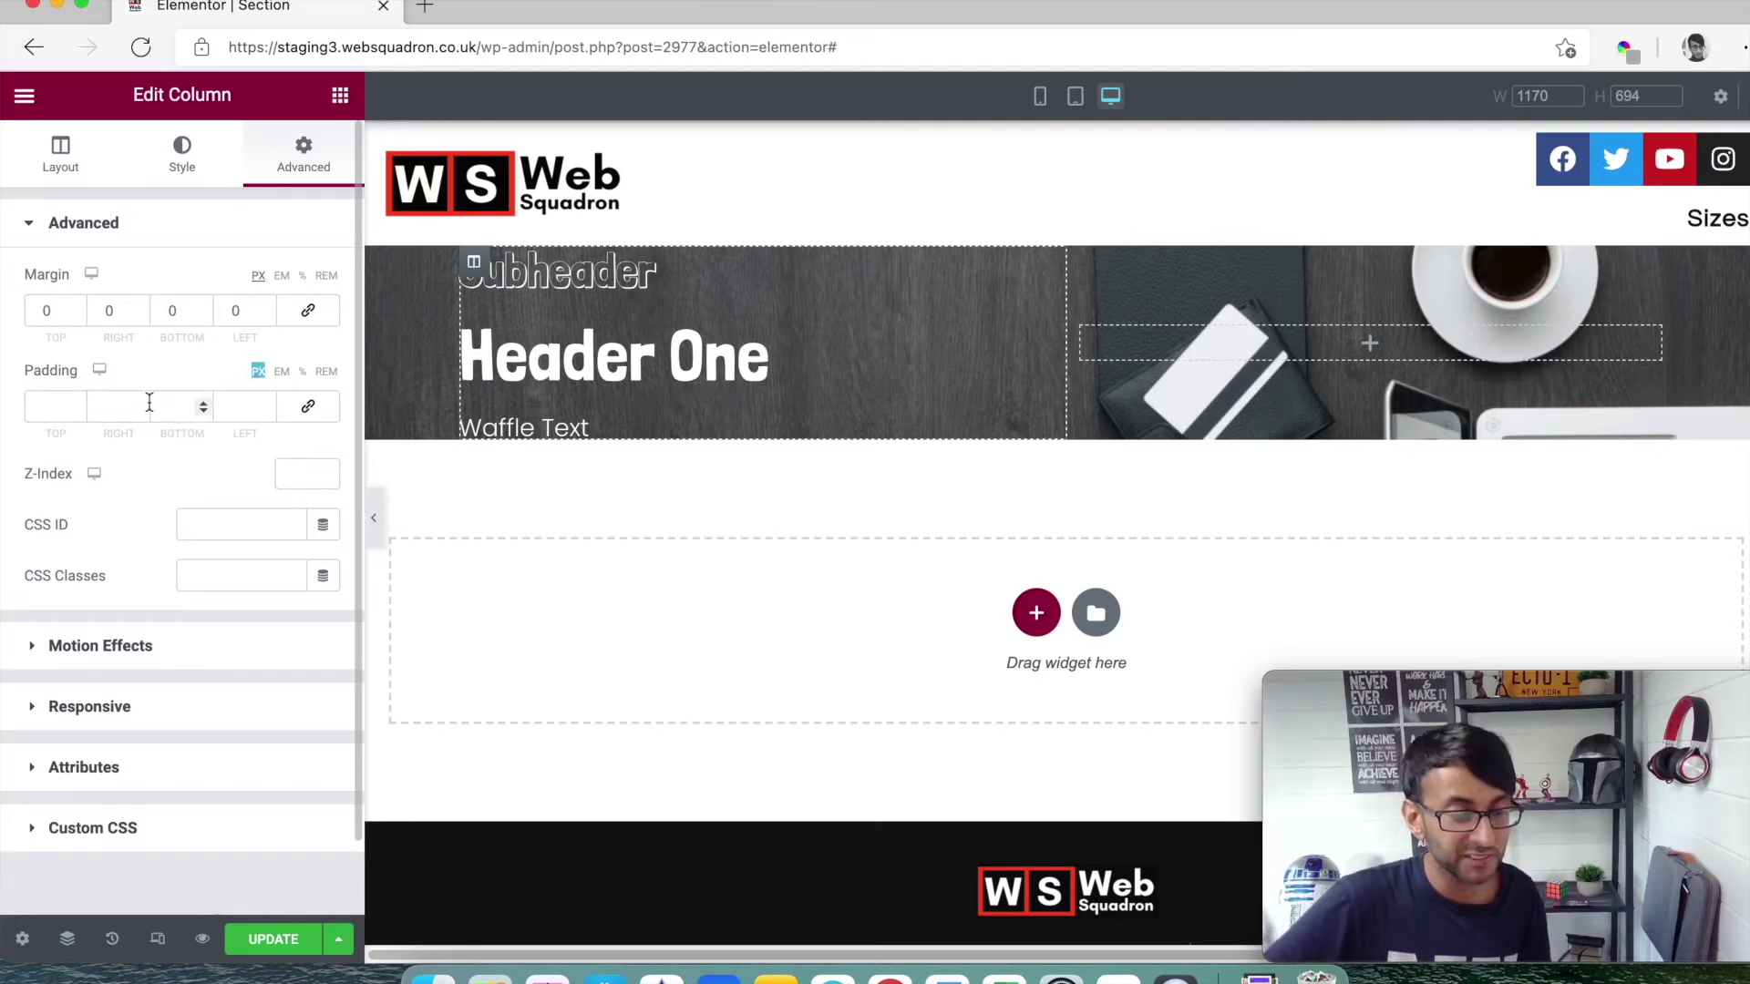
- Give the hero column 200 px top and 100 px bottom padding, then change them to 150 and 50
left_click(52, 413)
type("200")
key("Tab")
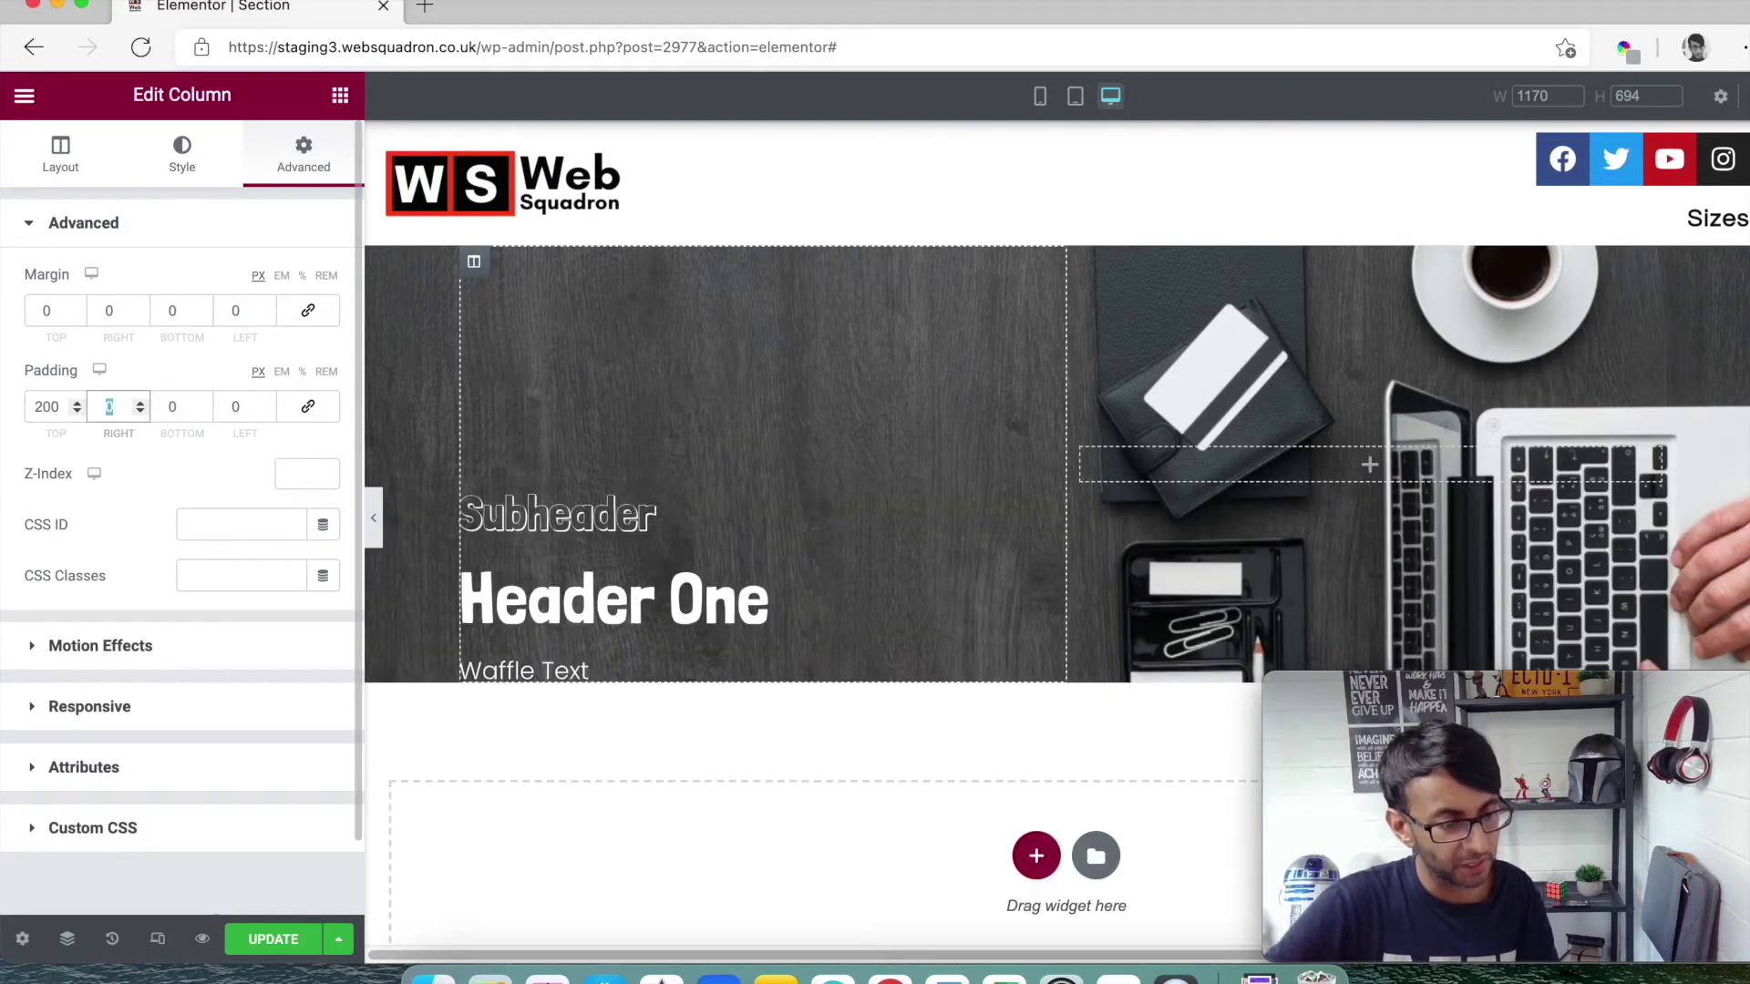
key("Tab")
type("100")
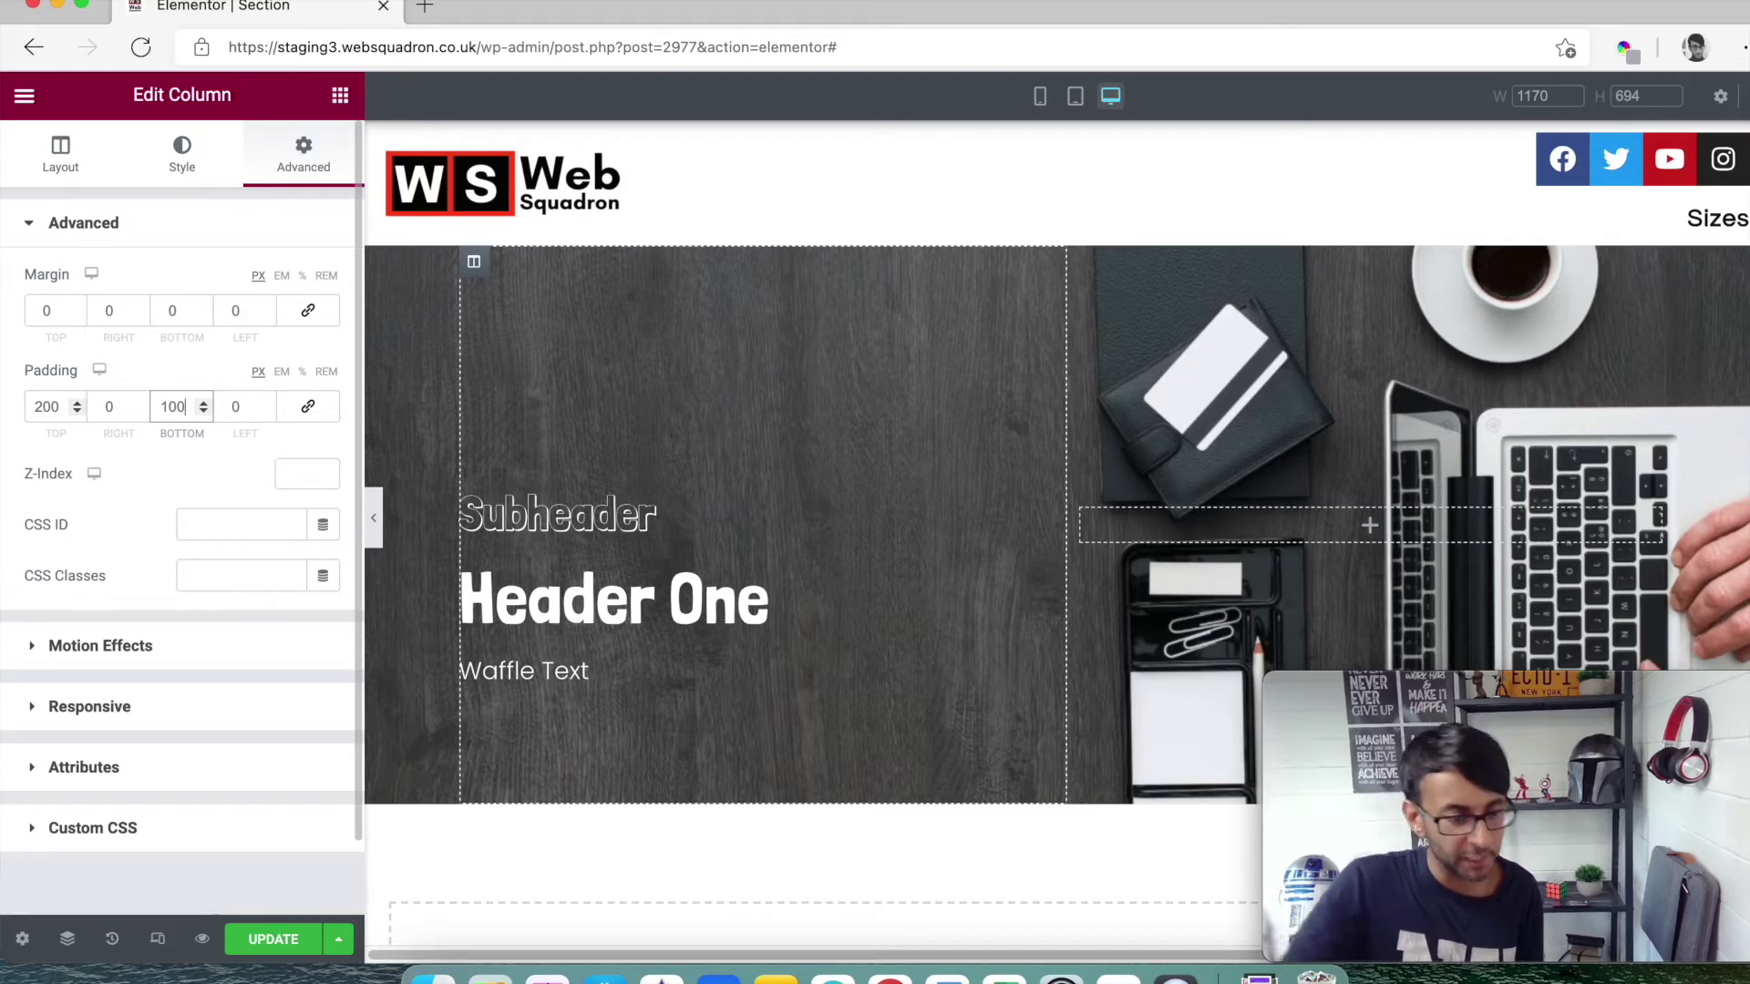
double_click(147, 404)
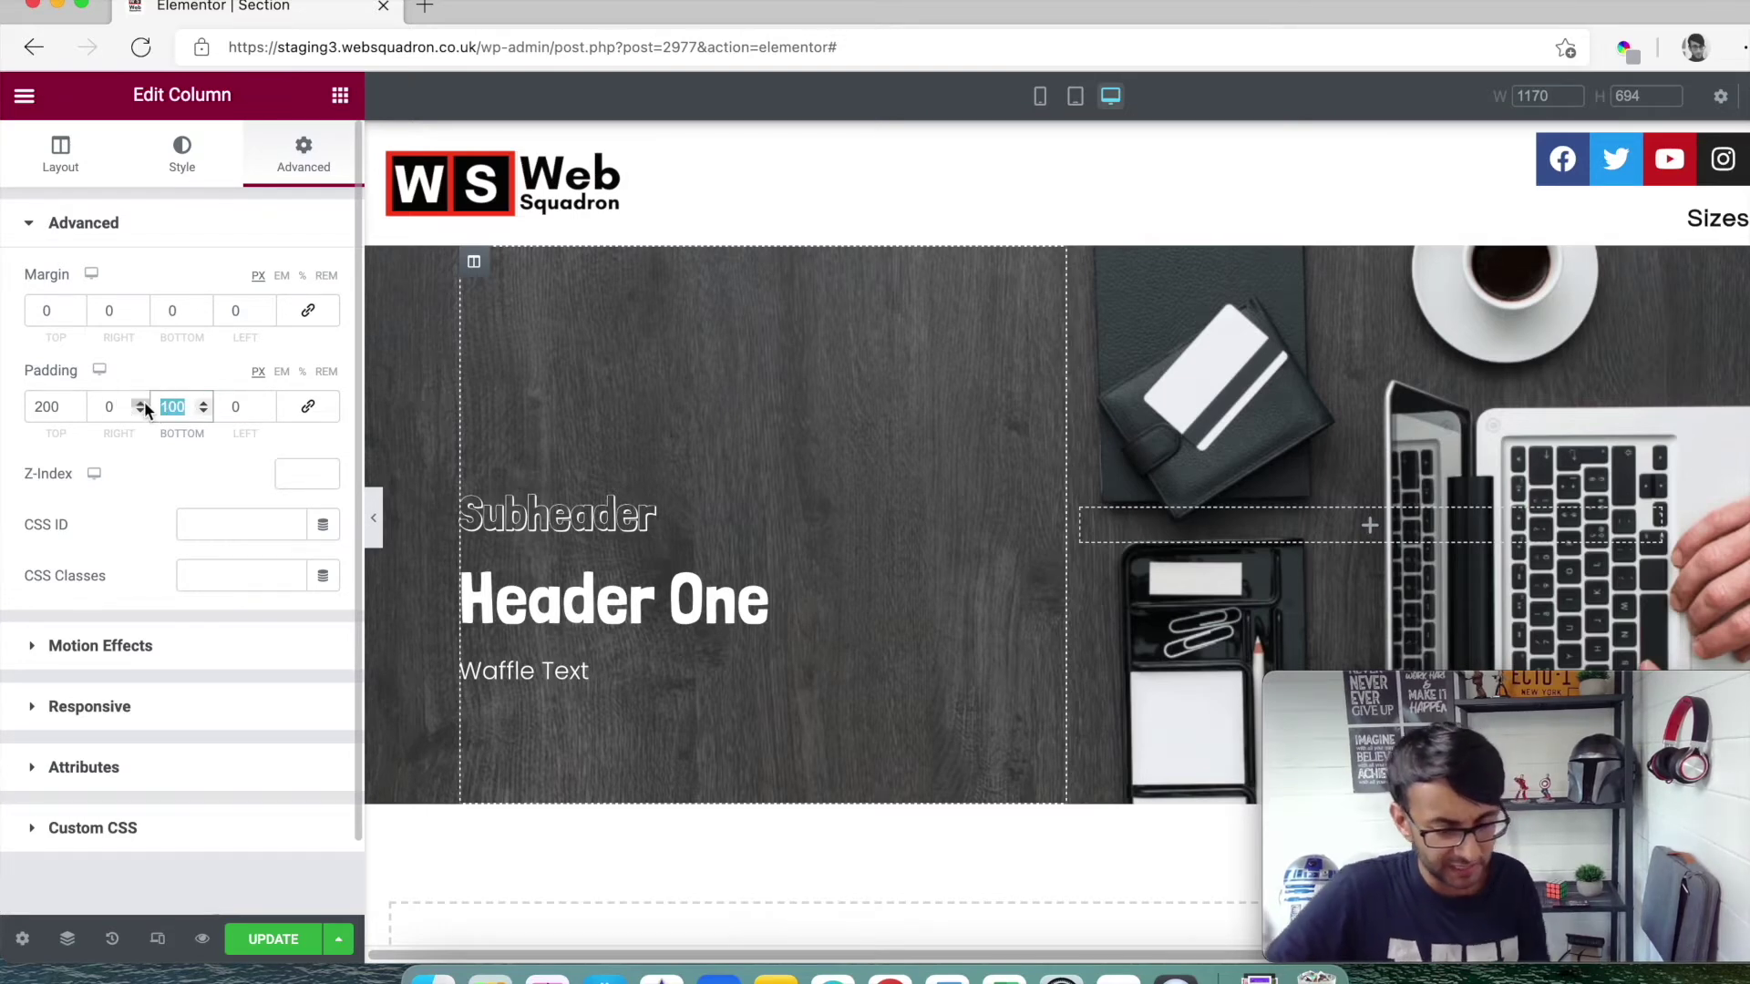
type("50")
double_click(65, 408)
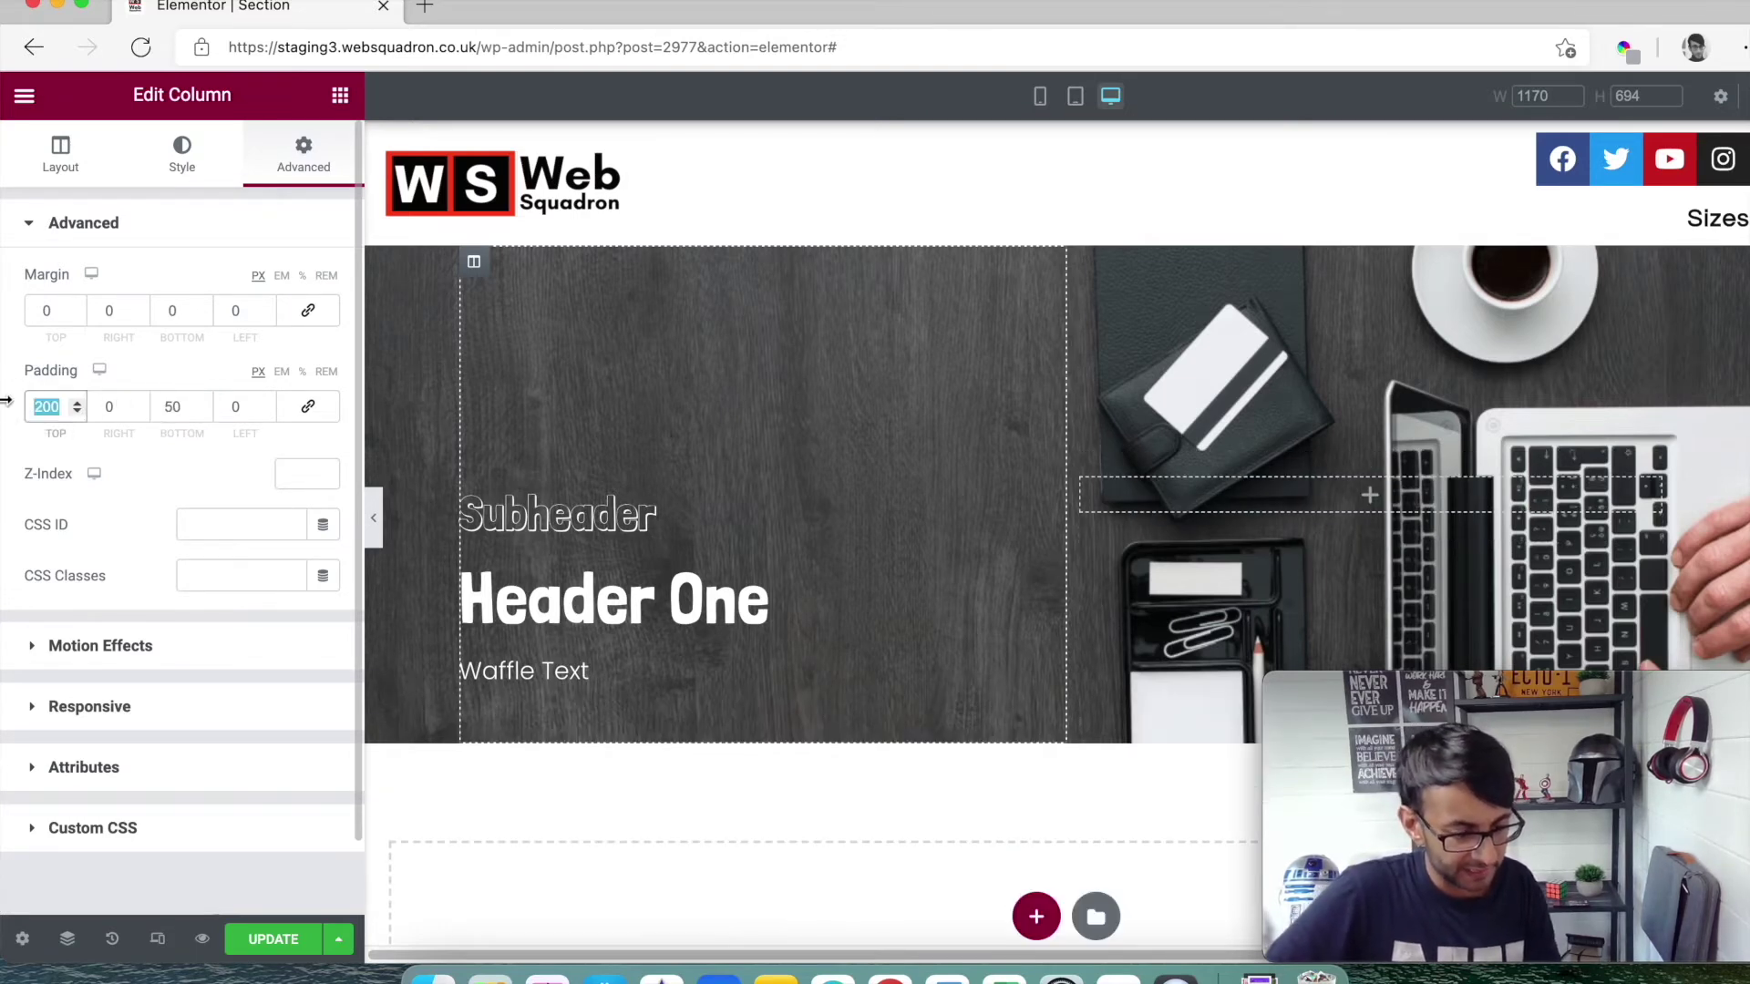
type("150")
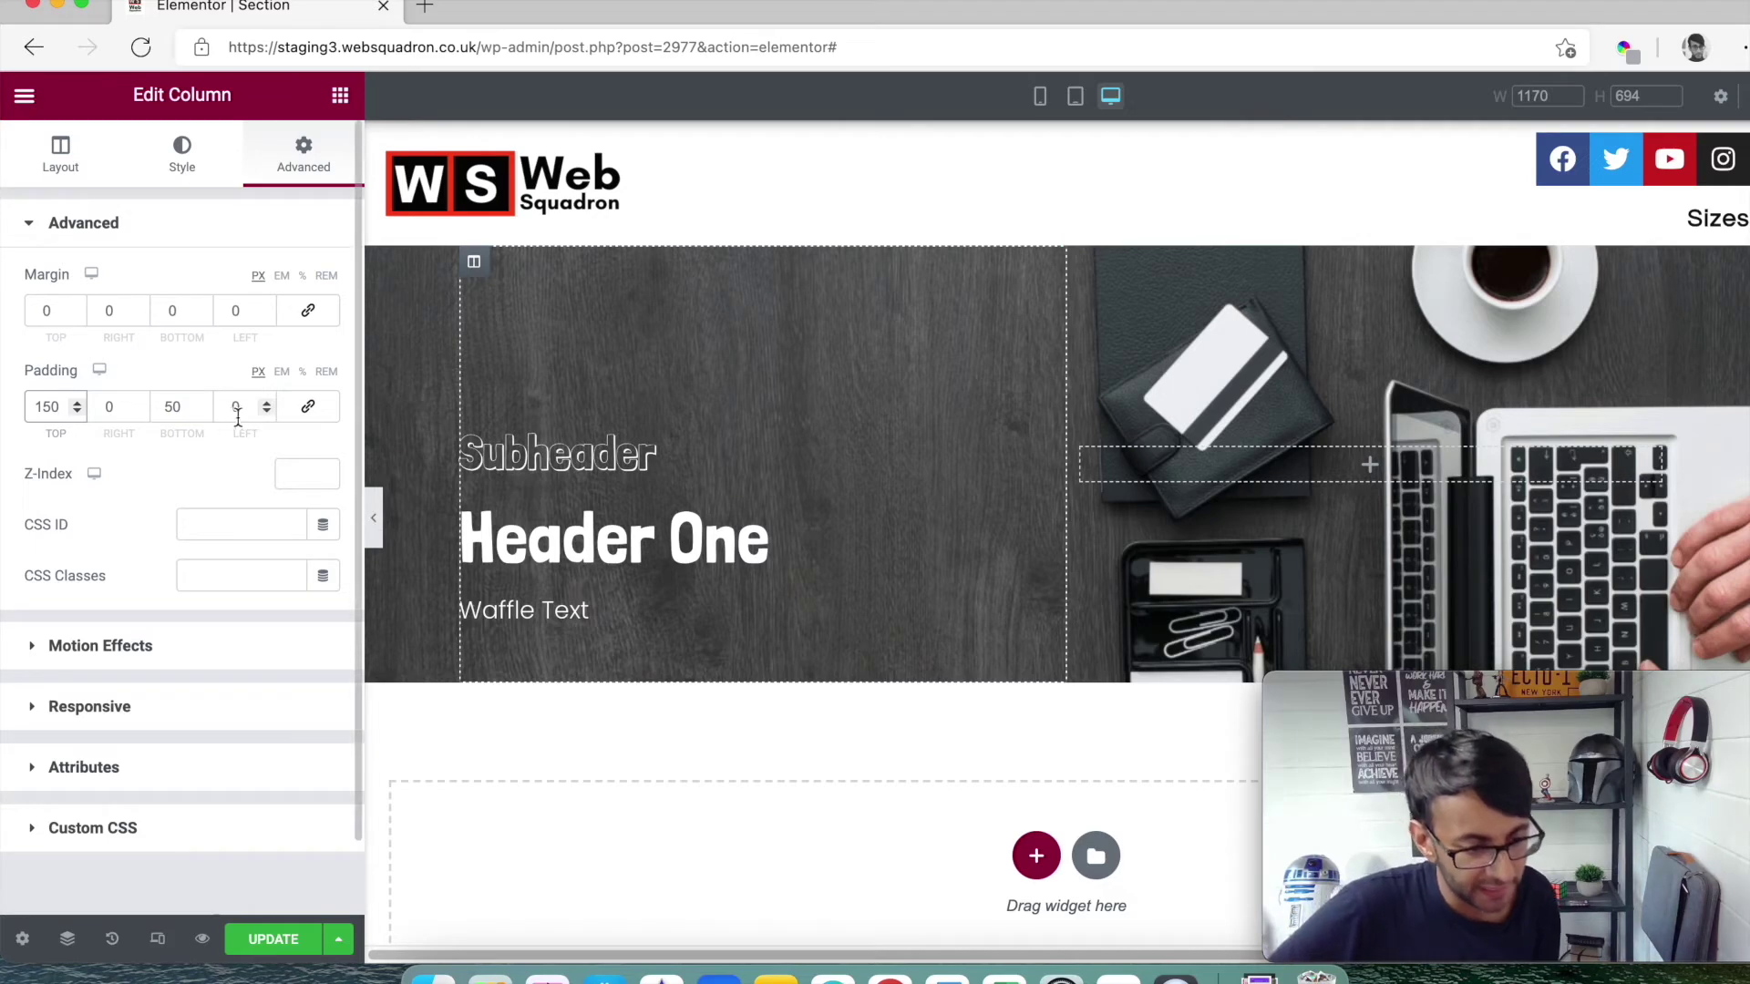
- Reset the column's top and bottom padding back to 0
double_click(174, 407)
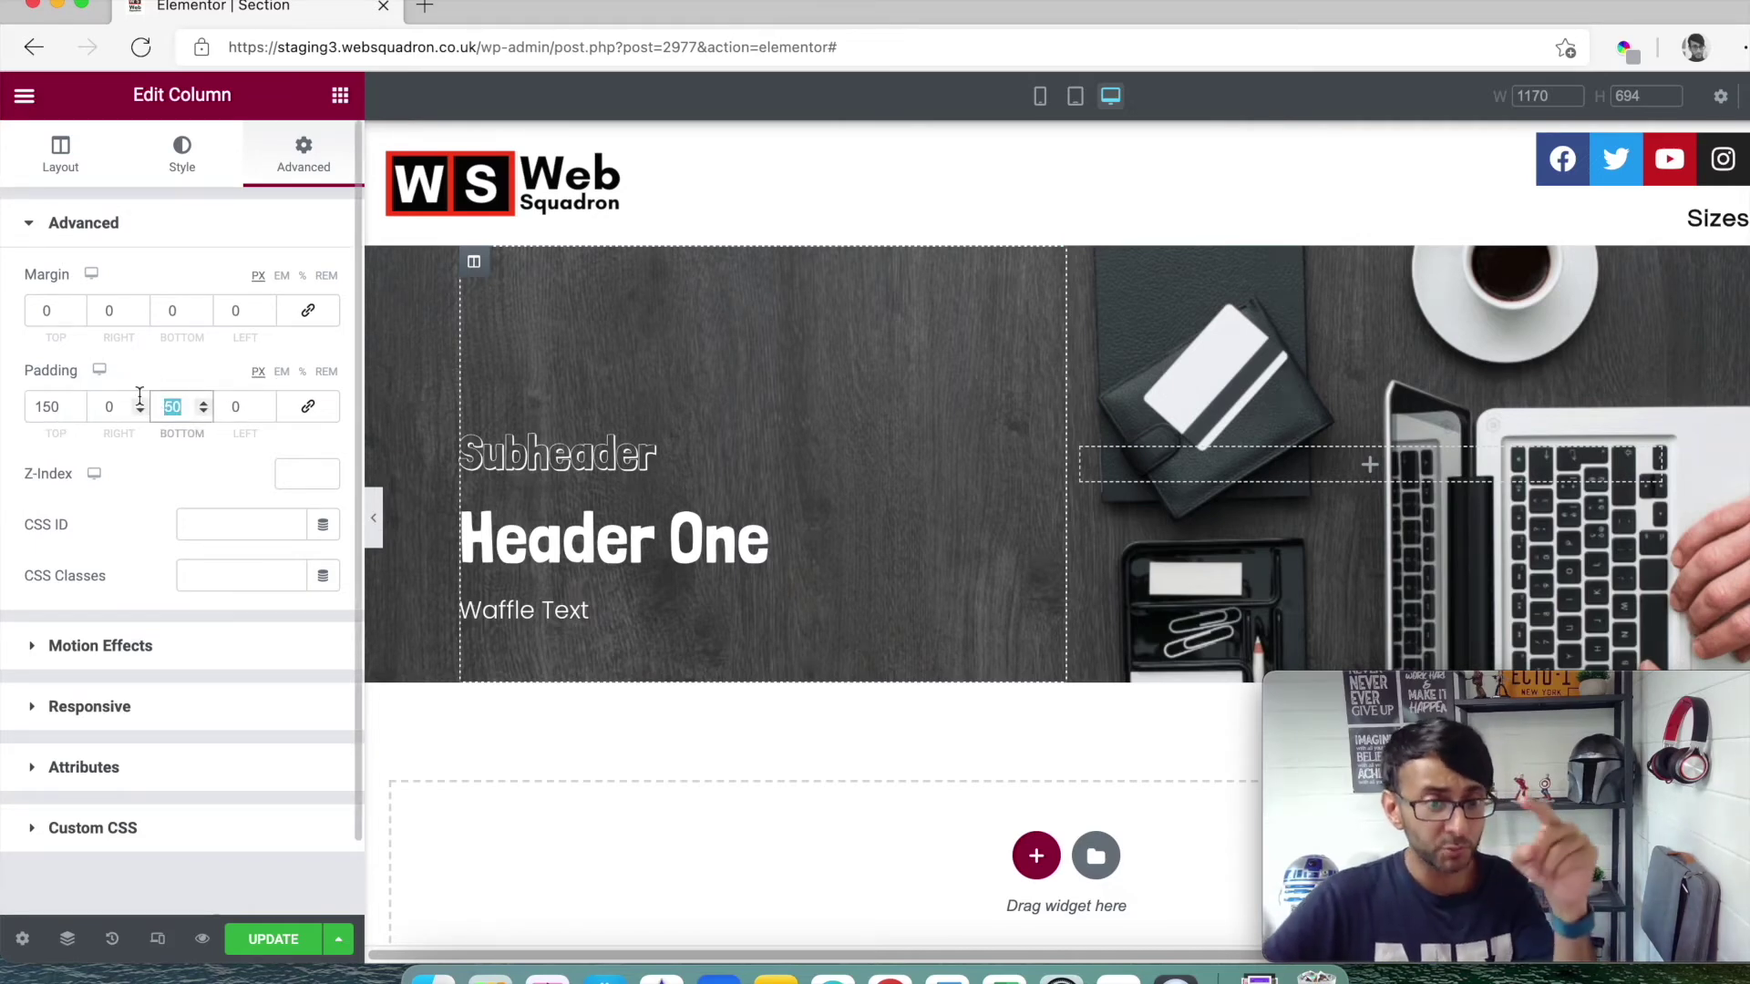
type("0")
key("shift+Tab")
key("shift+Tab")
type("0")
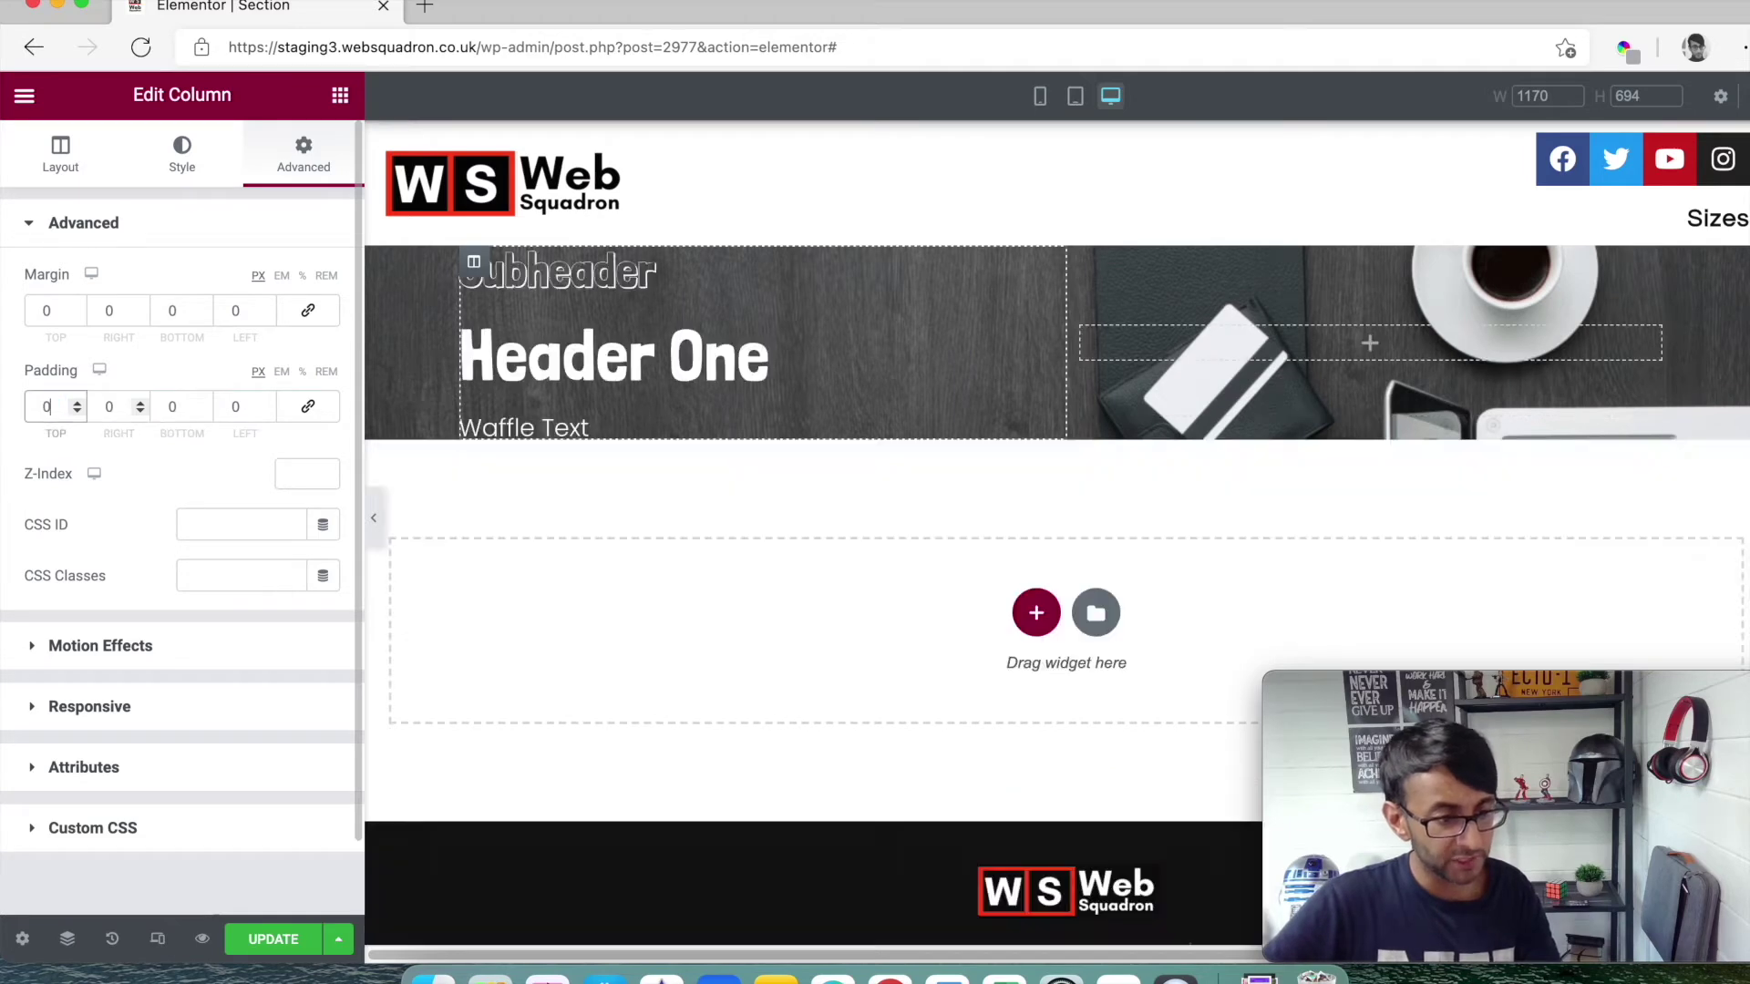
- Switch the column padding unit to percent and set the top padding to 28%
left_click(285, 381)
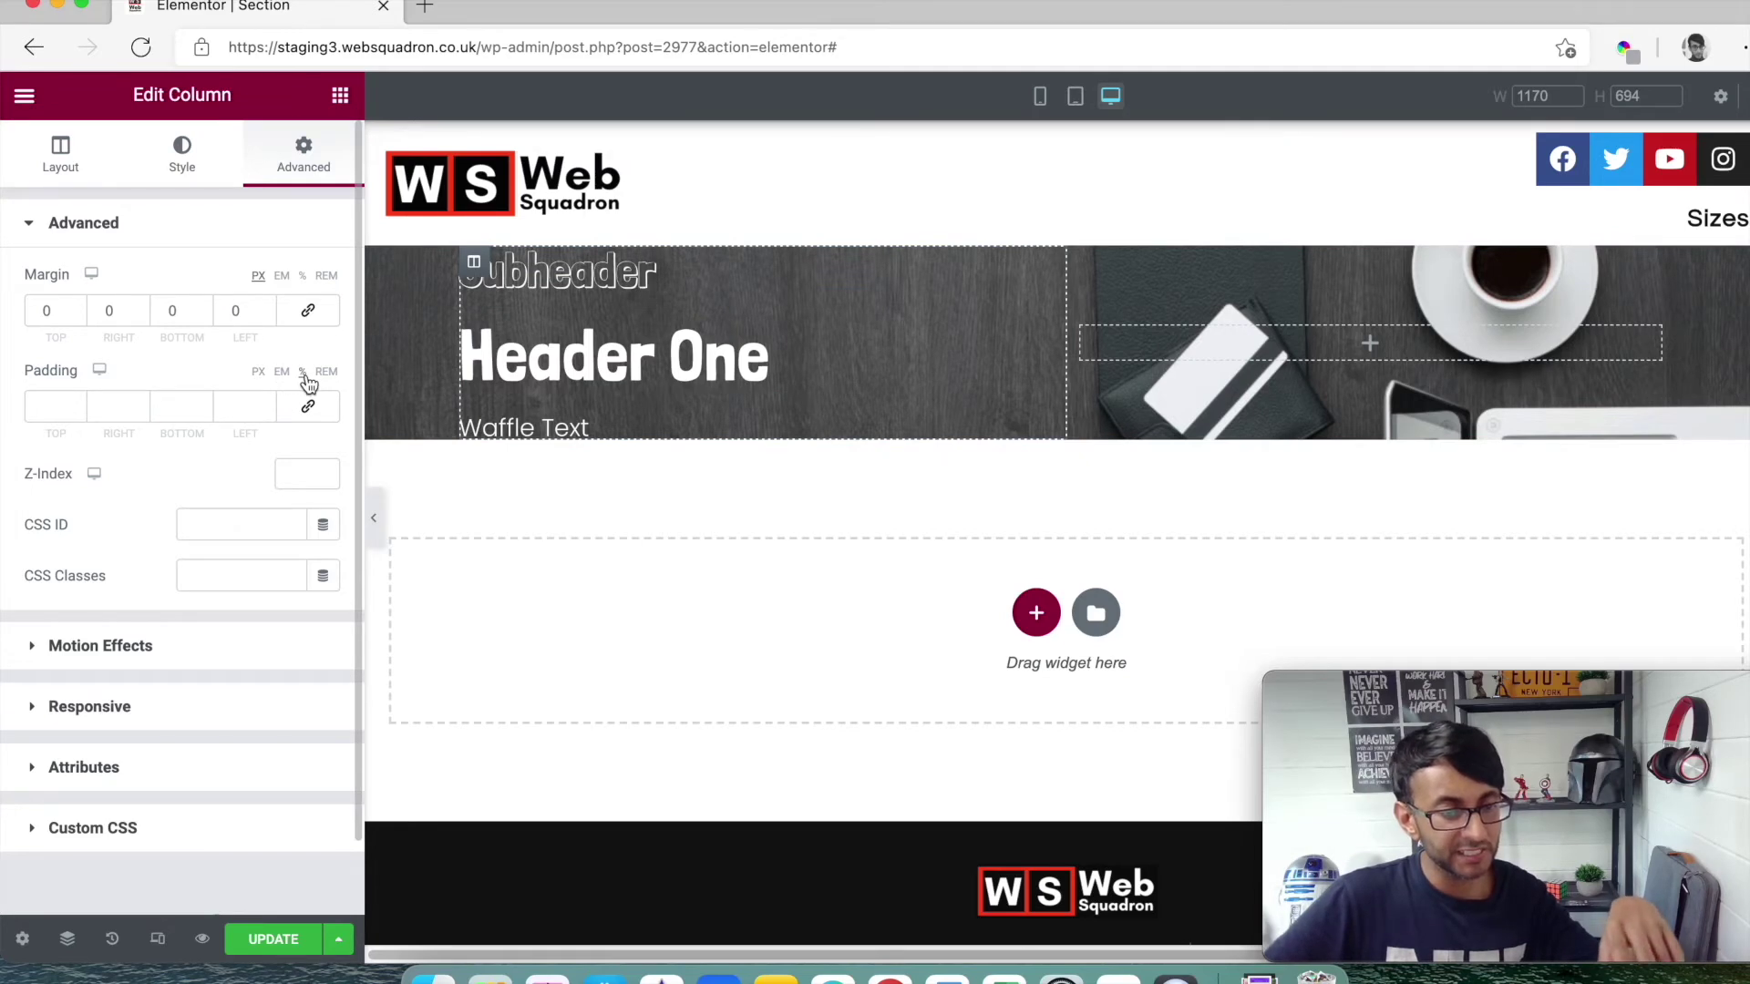
left_click(308, 381)
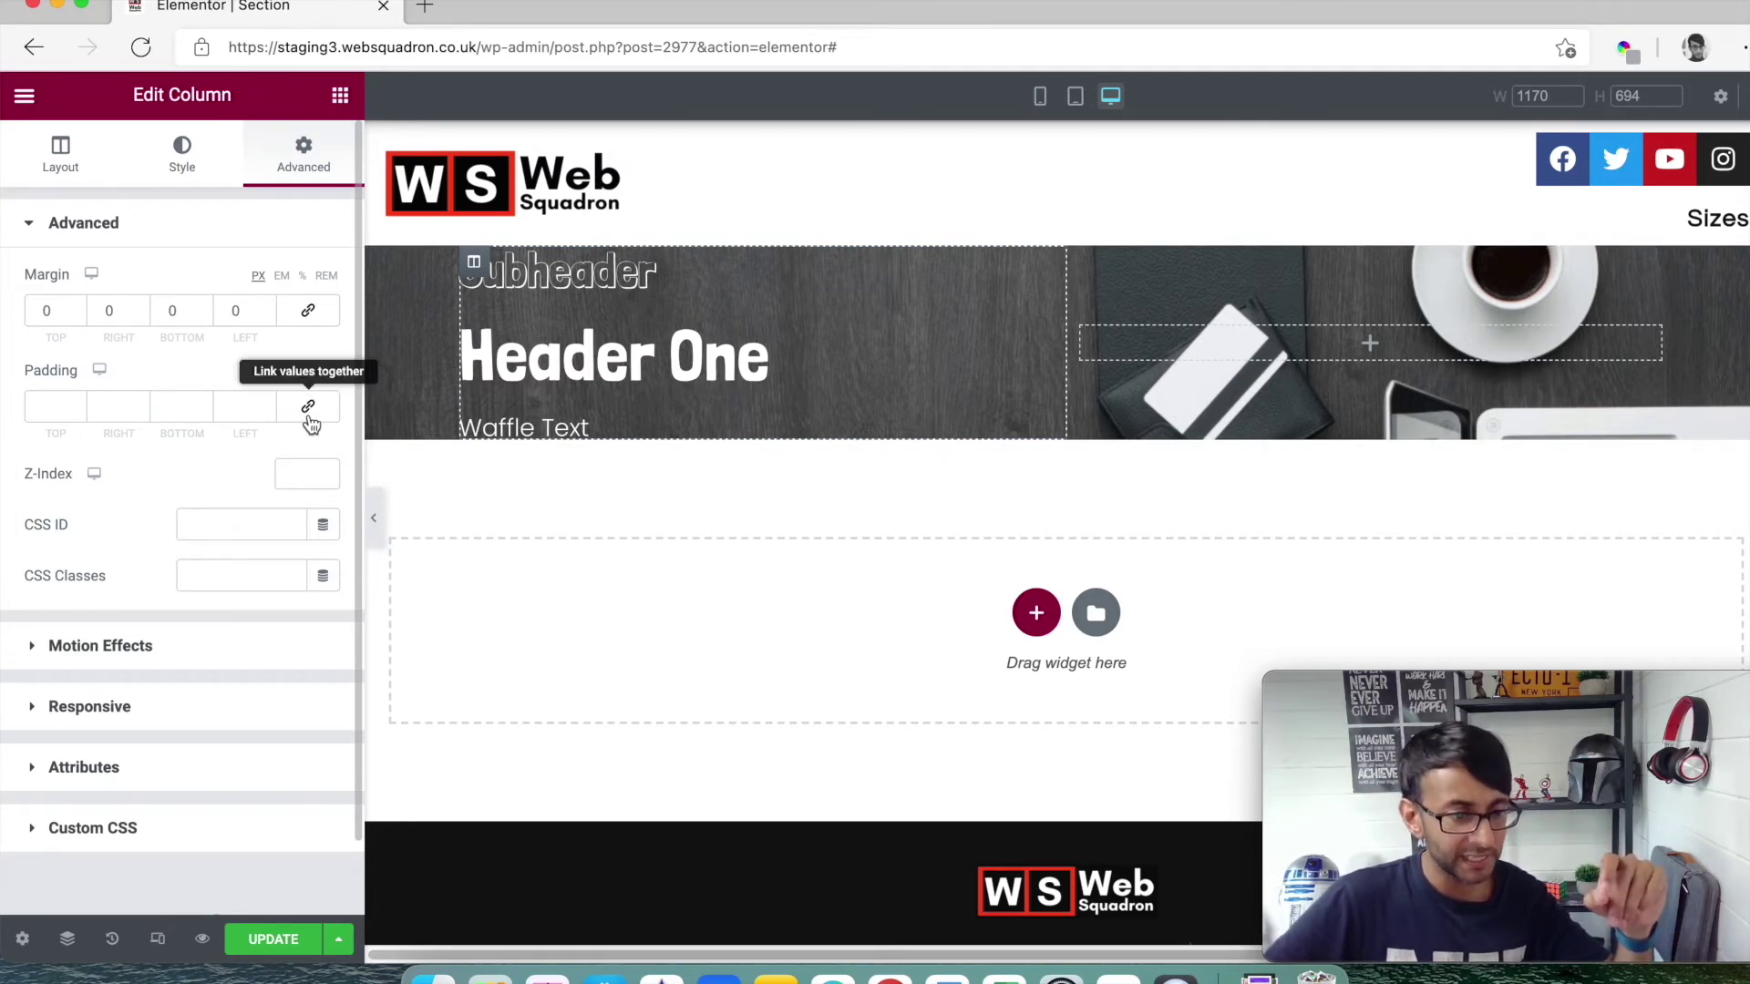
left_click(64, 407)
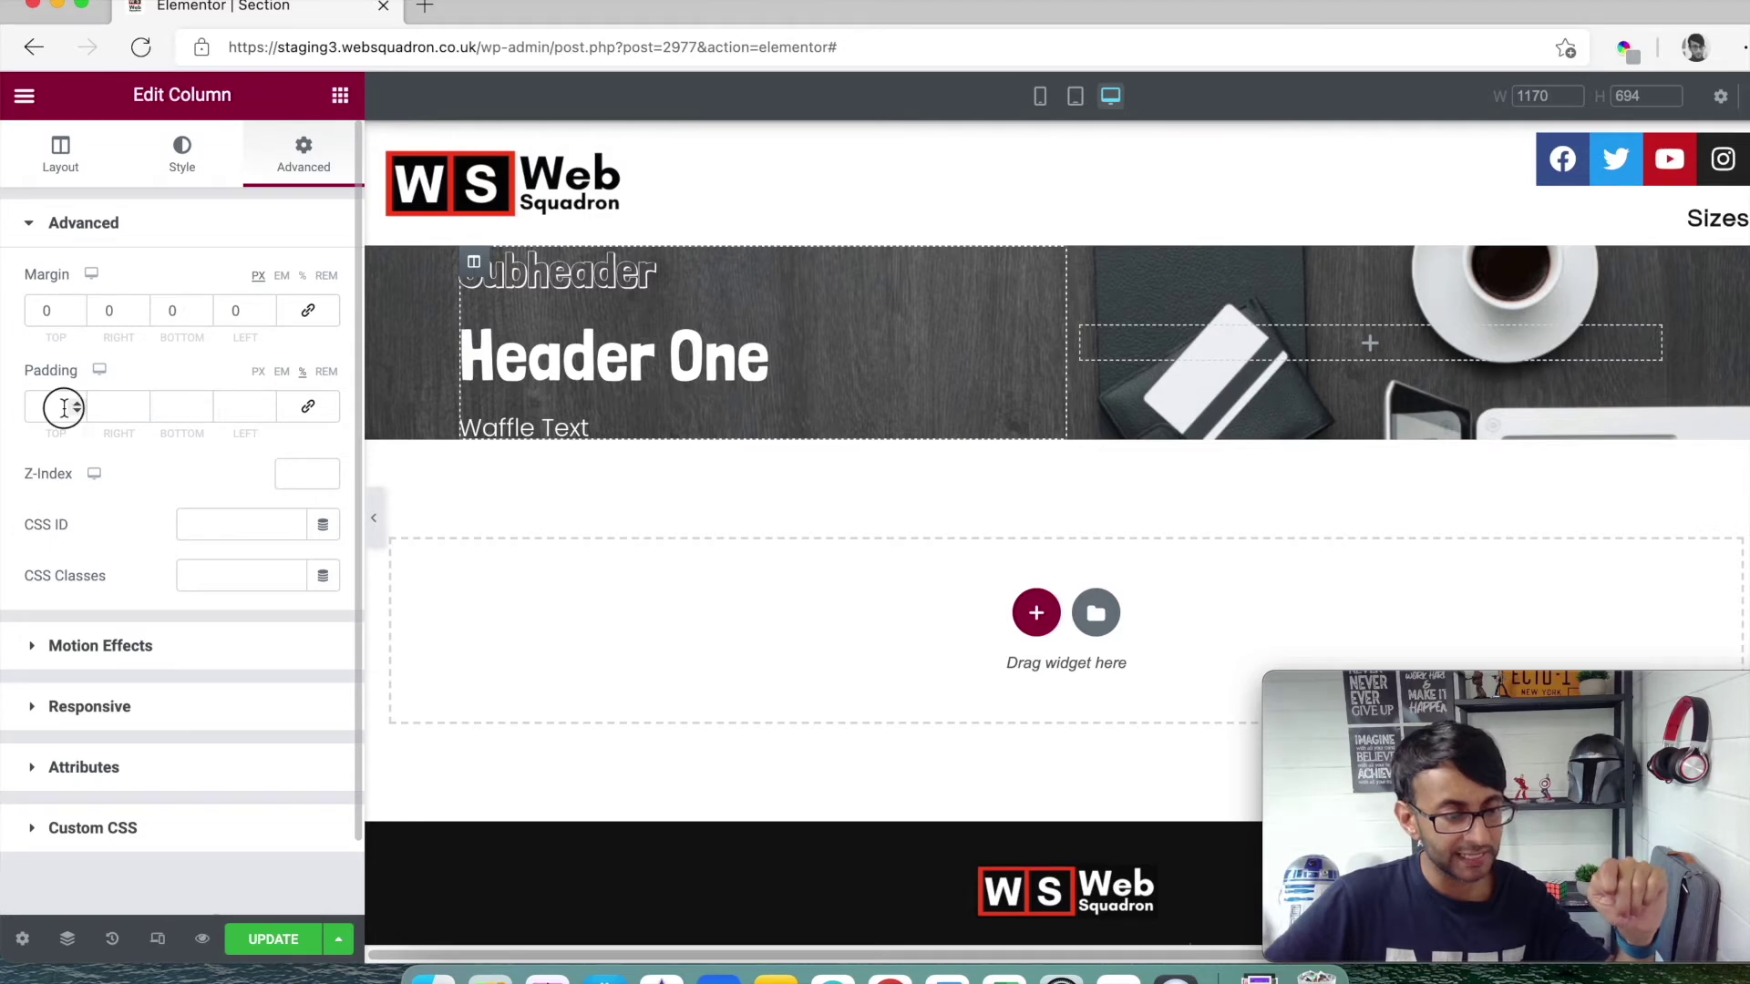
type("50")
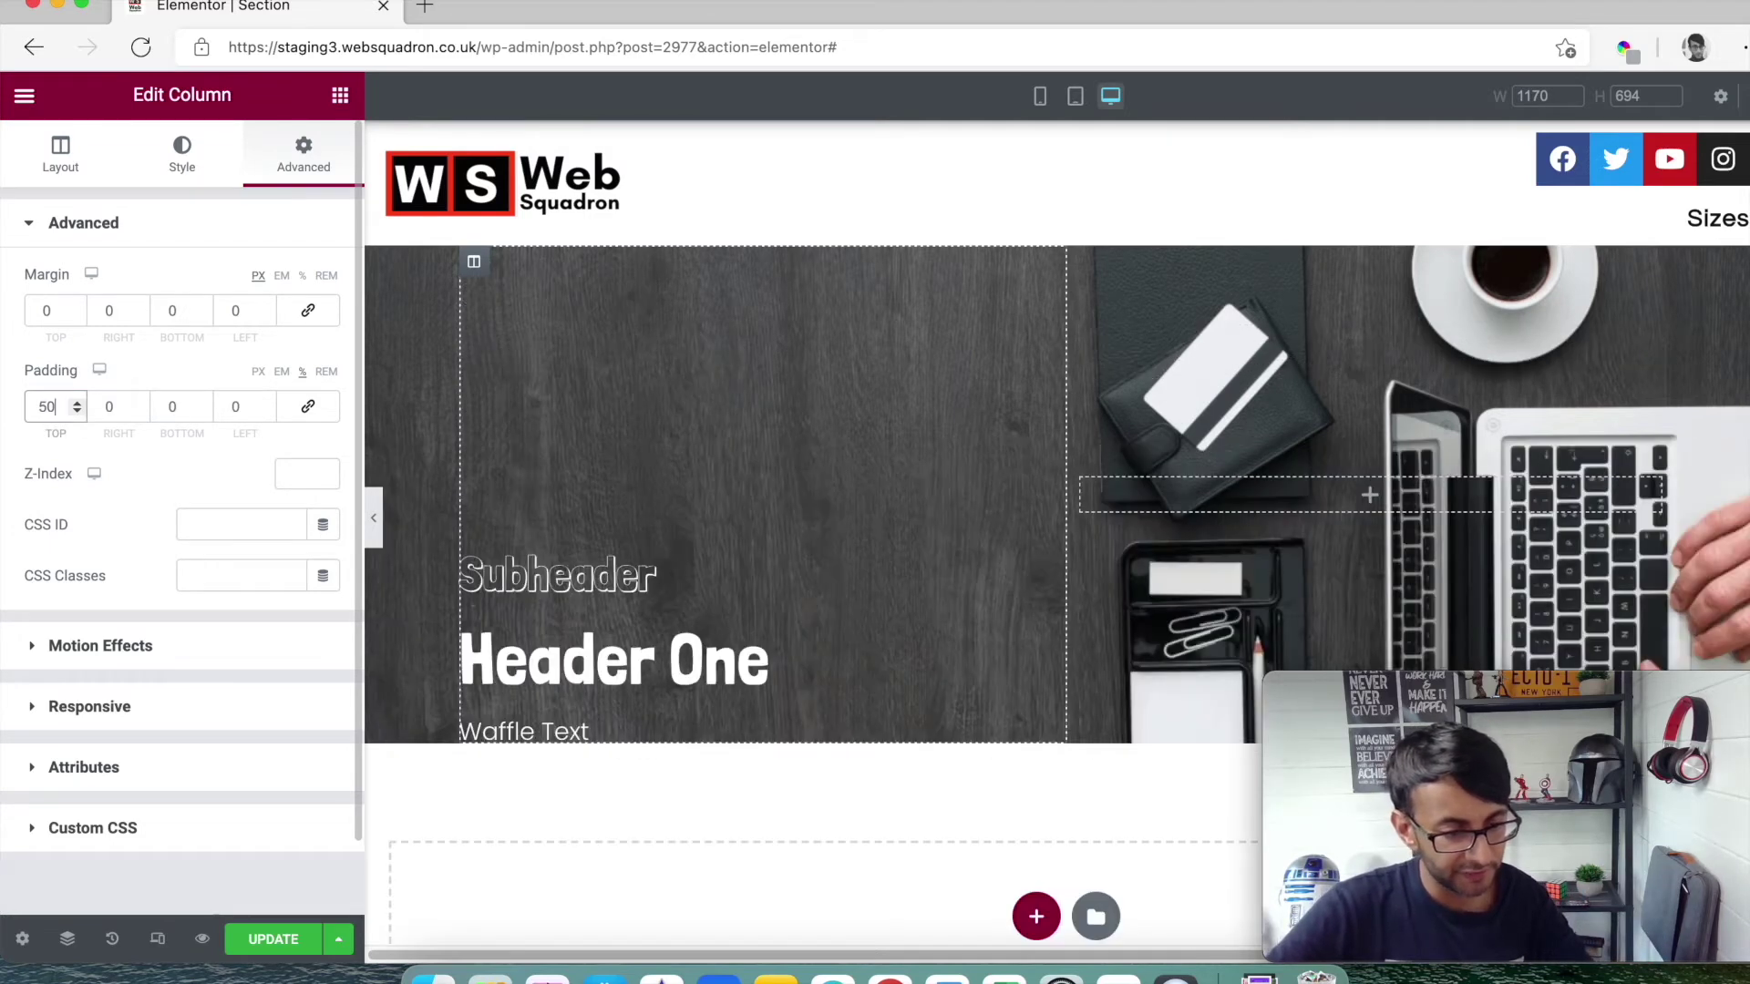
key("BackSpace")
key("BackSpace")
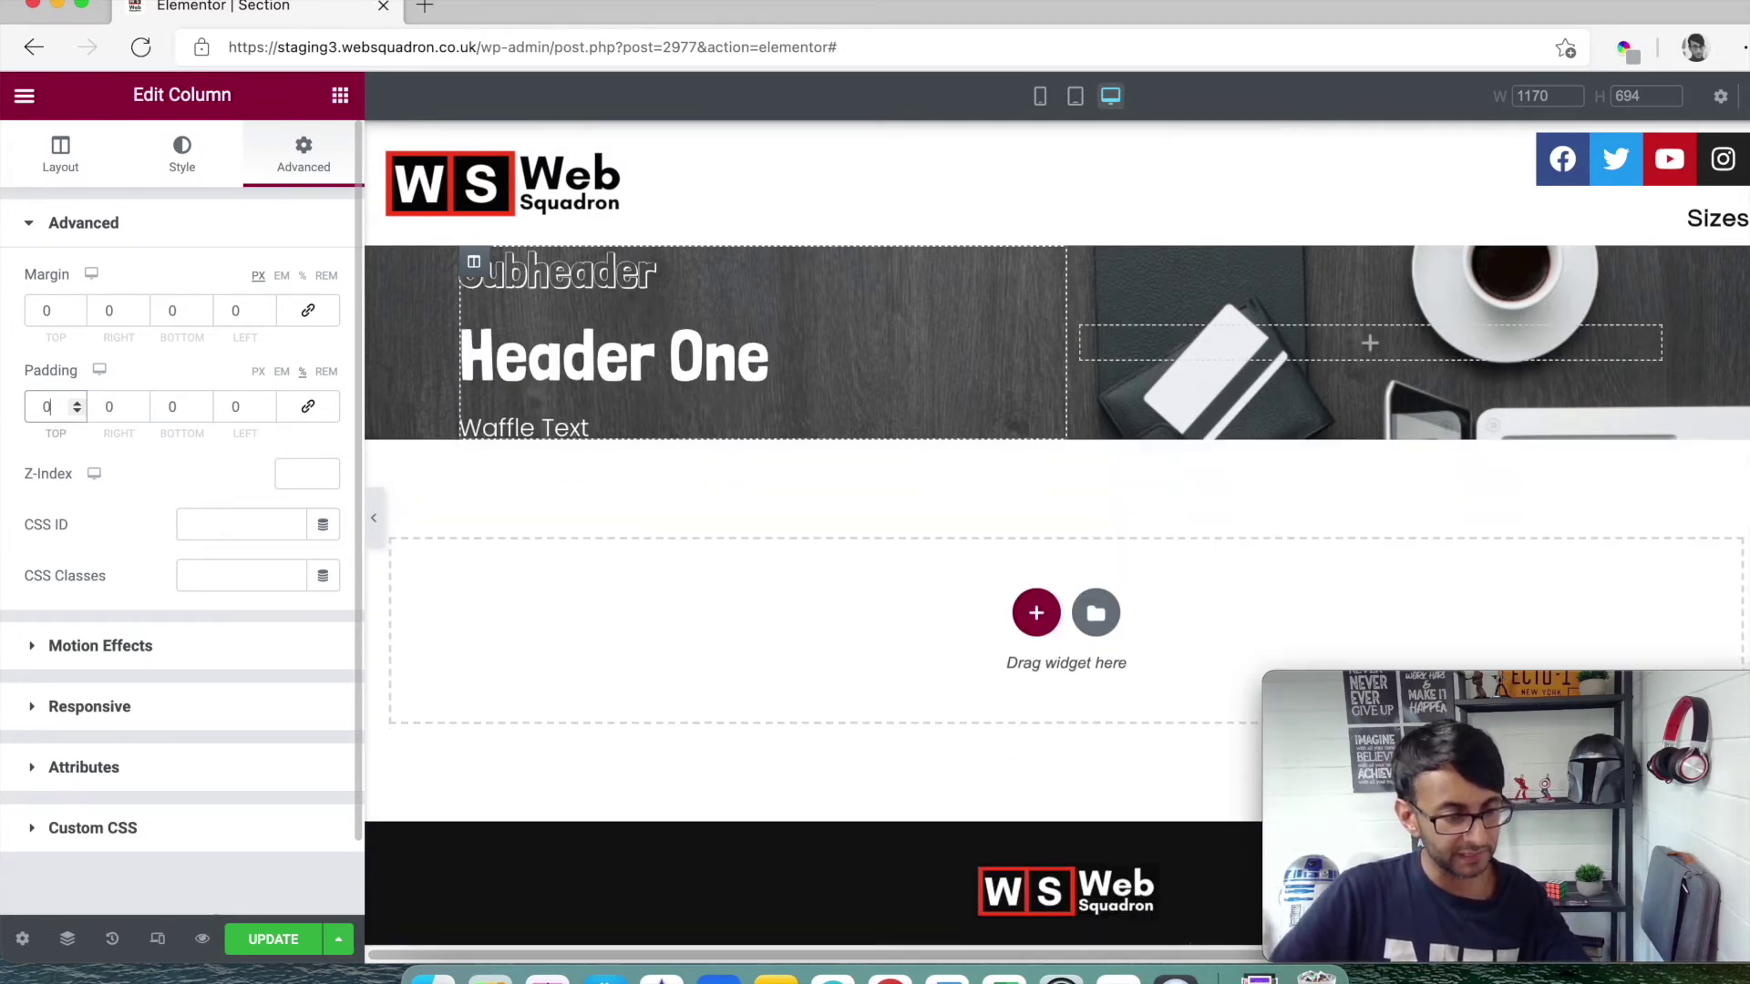
type("020")
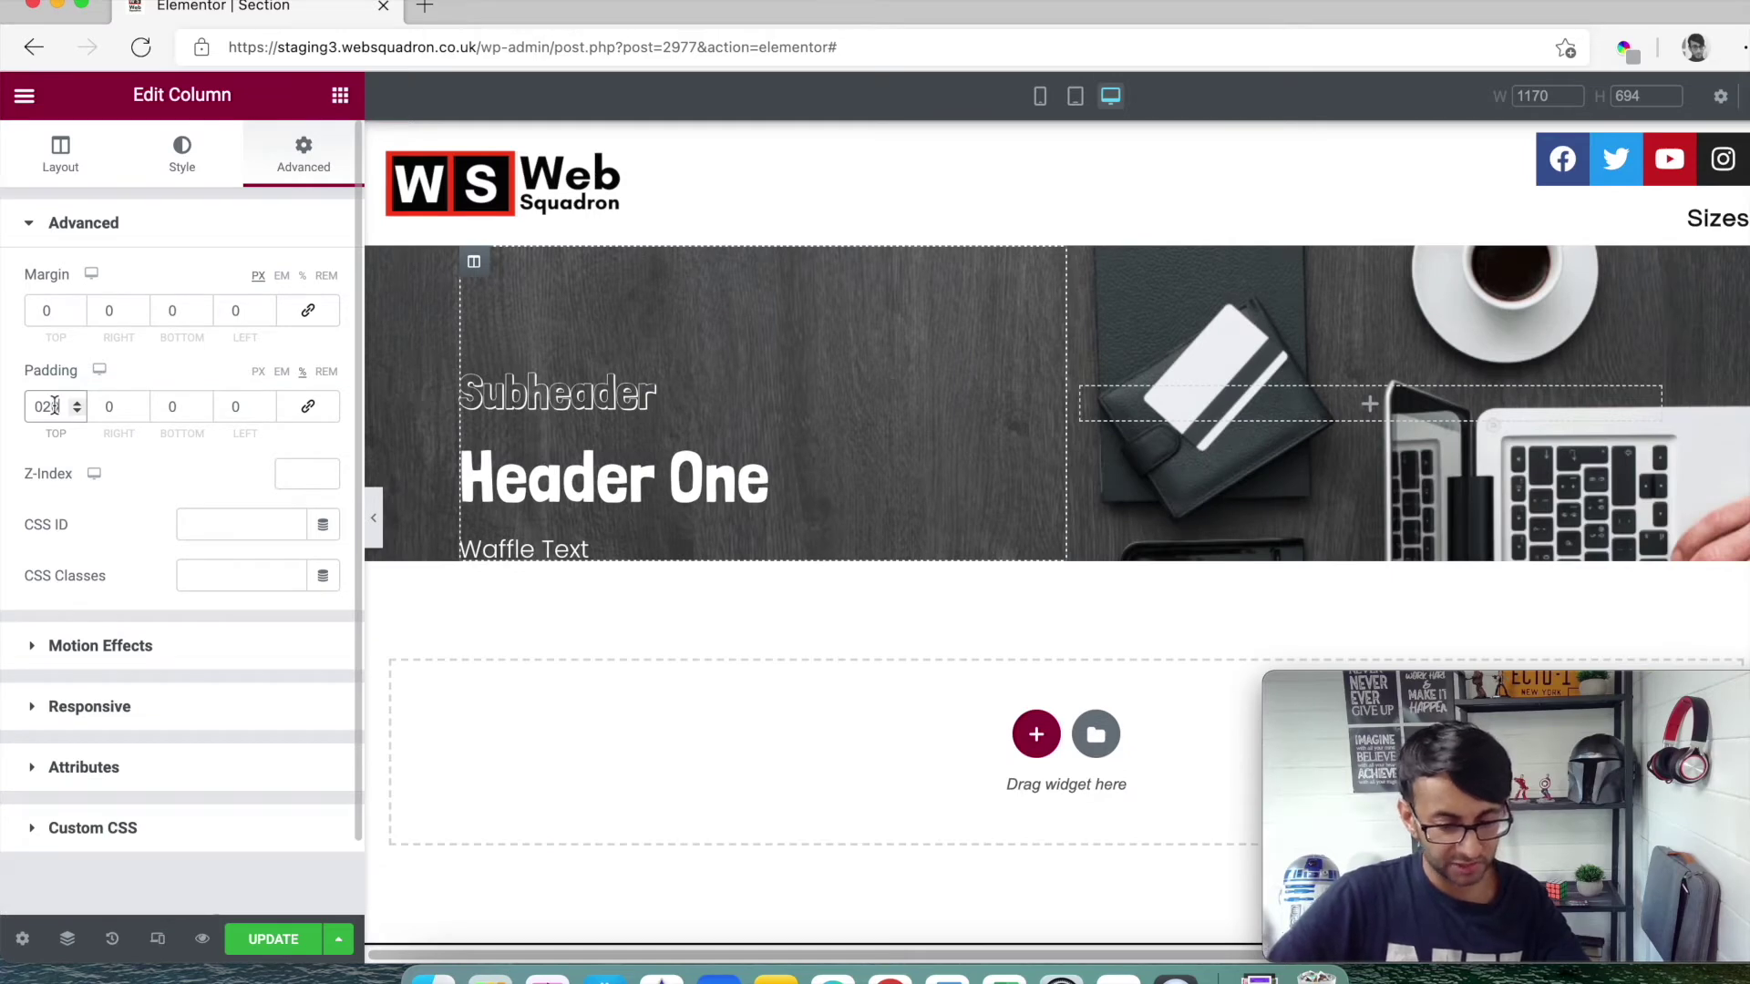
key("BackSpace")
key("BackSpace")
type("30")
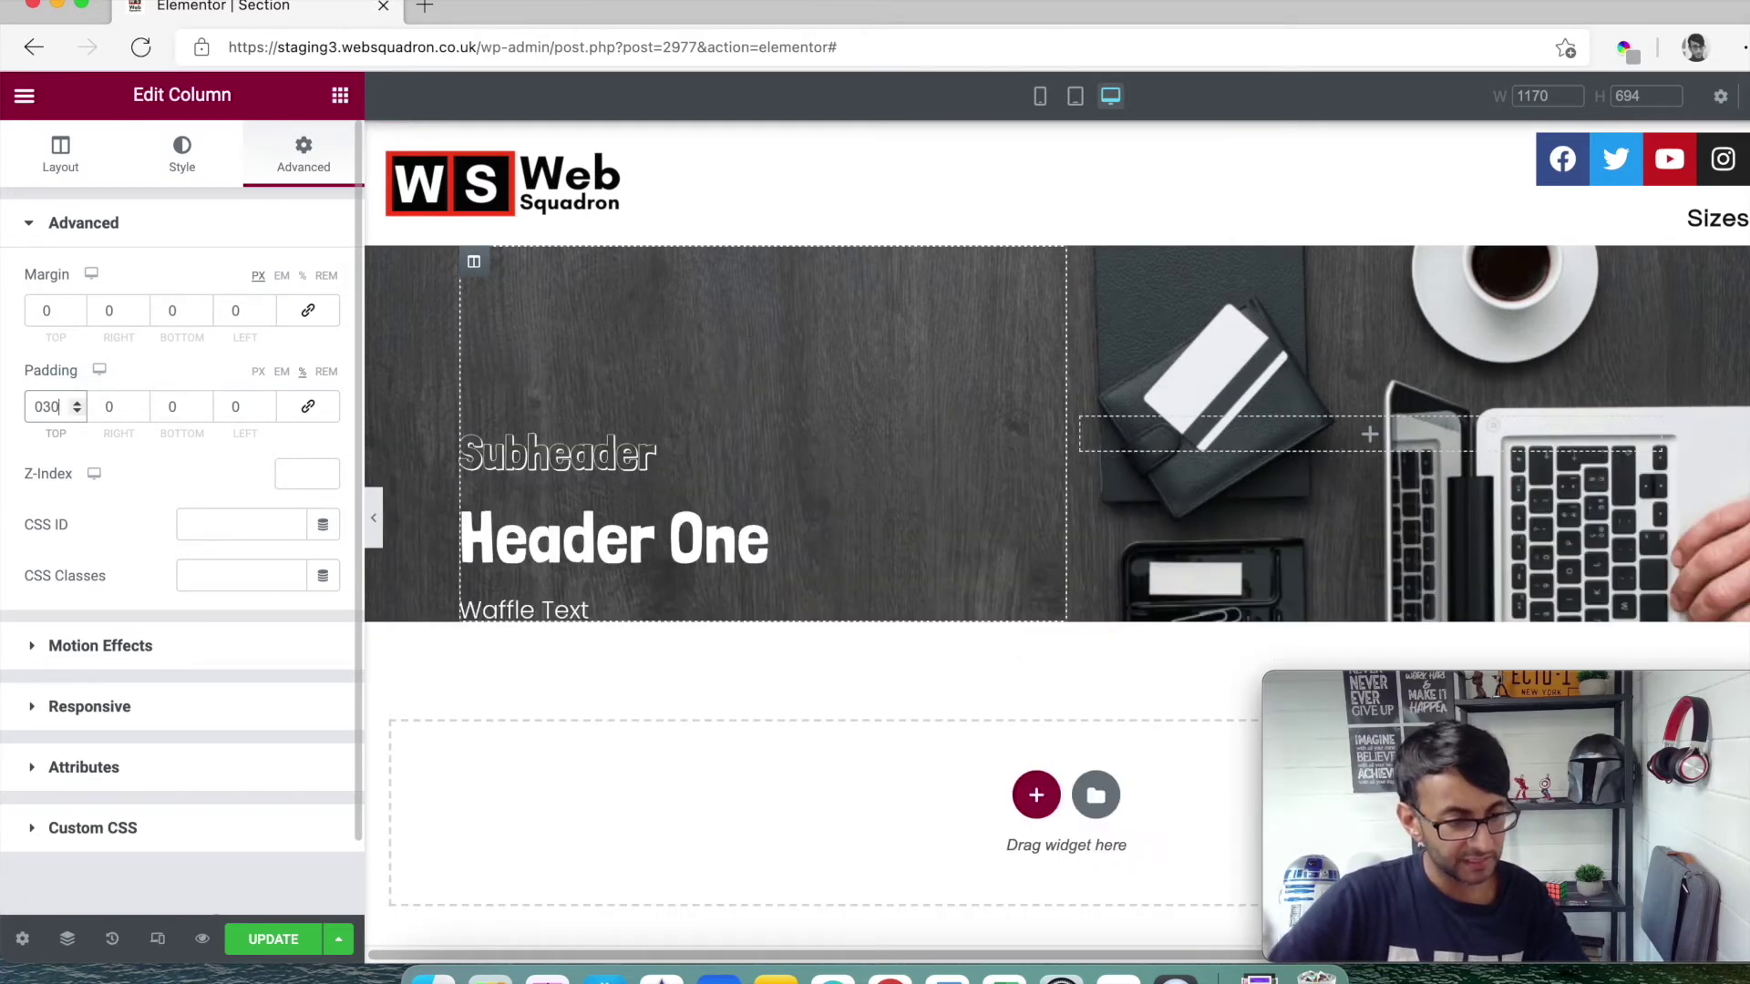
left_click(78, 411)
left_click(77, 411)
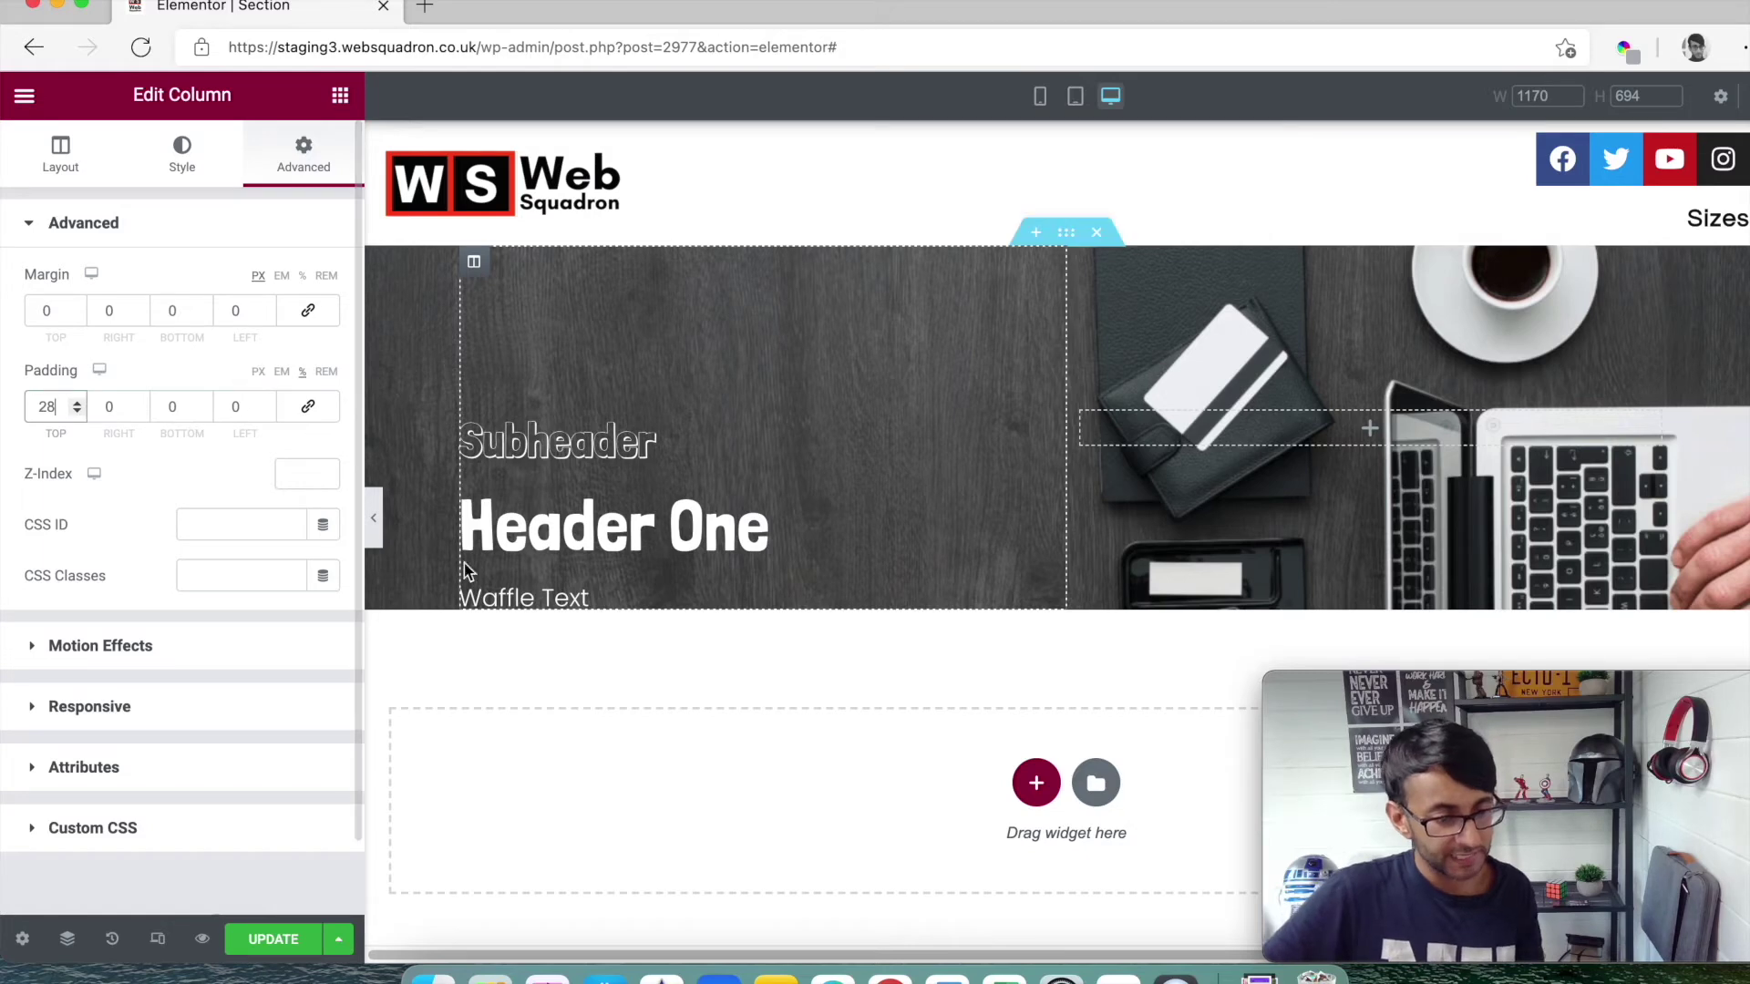
- Set the column's bottom padding to 11%
left_click(172, 407)
type("10")
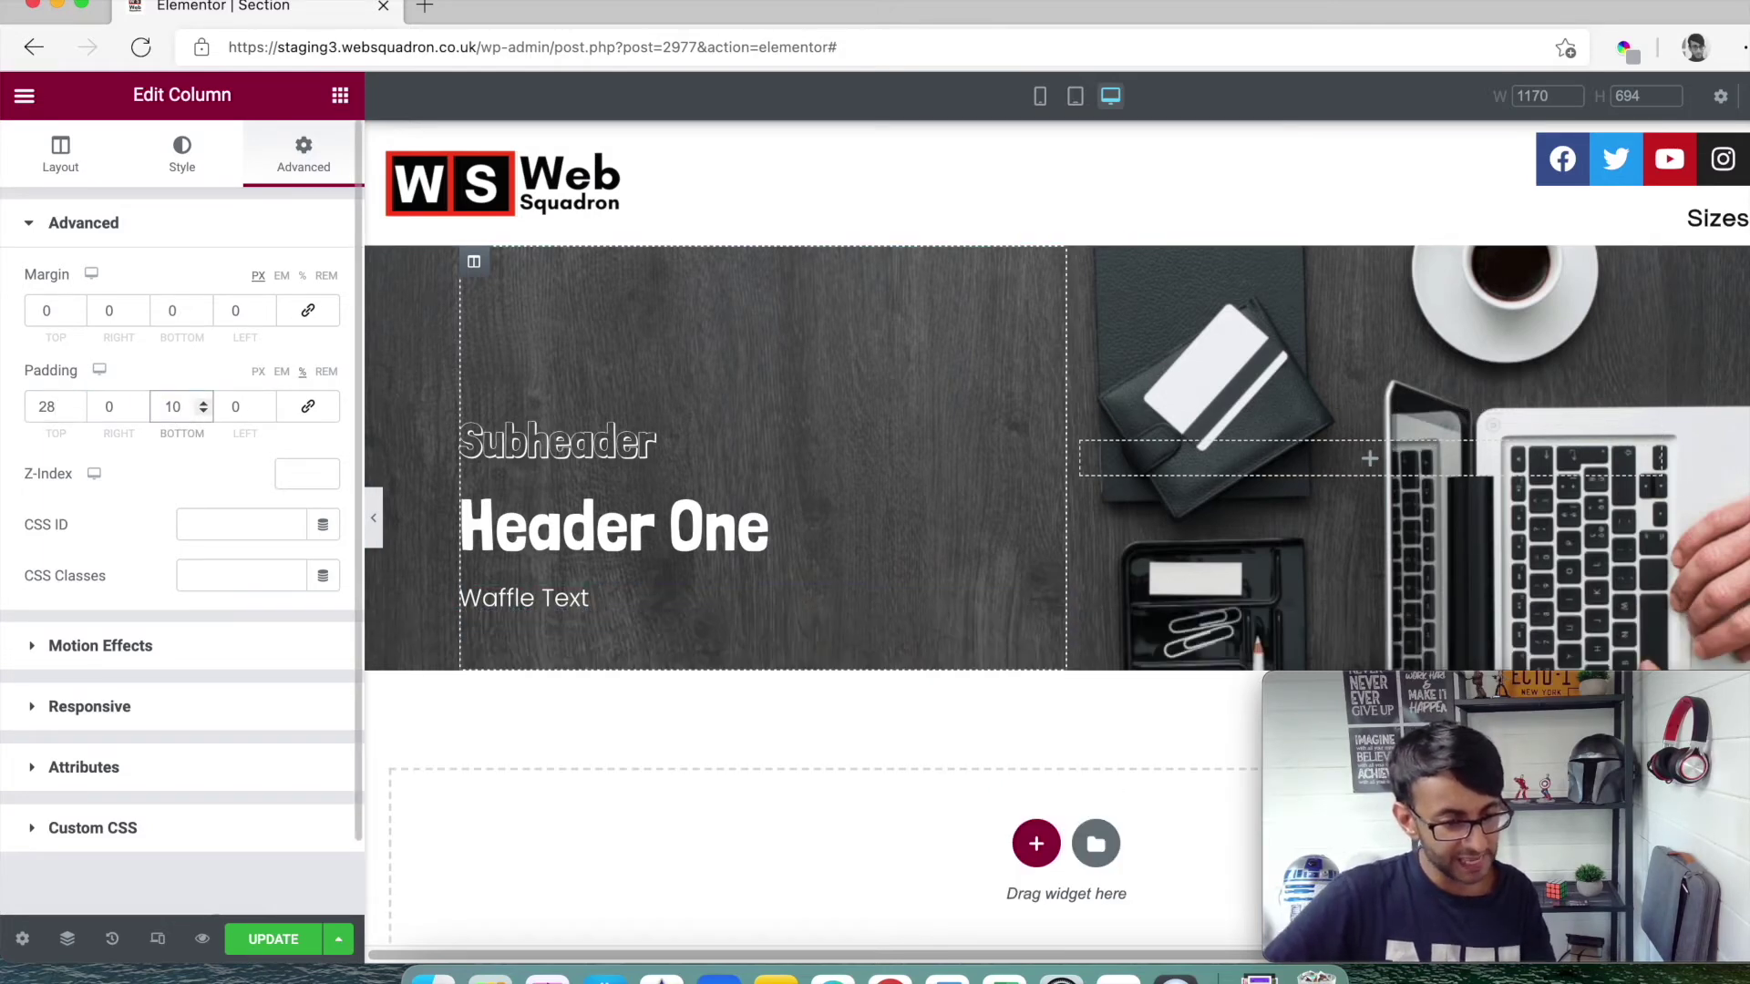
left_click(203, 403)
left_click(203, 403)
left_click(205, 409)
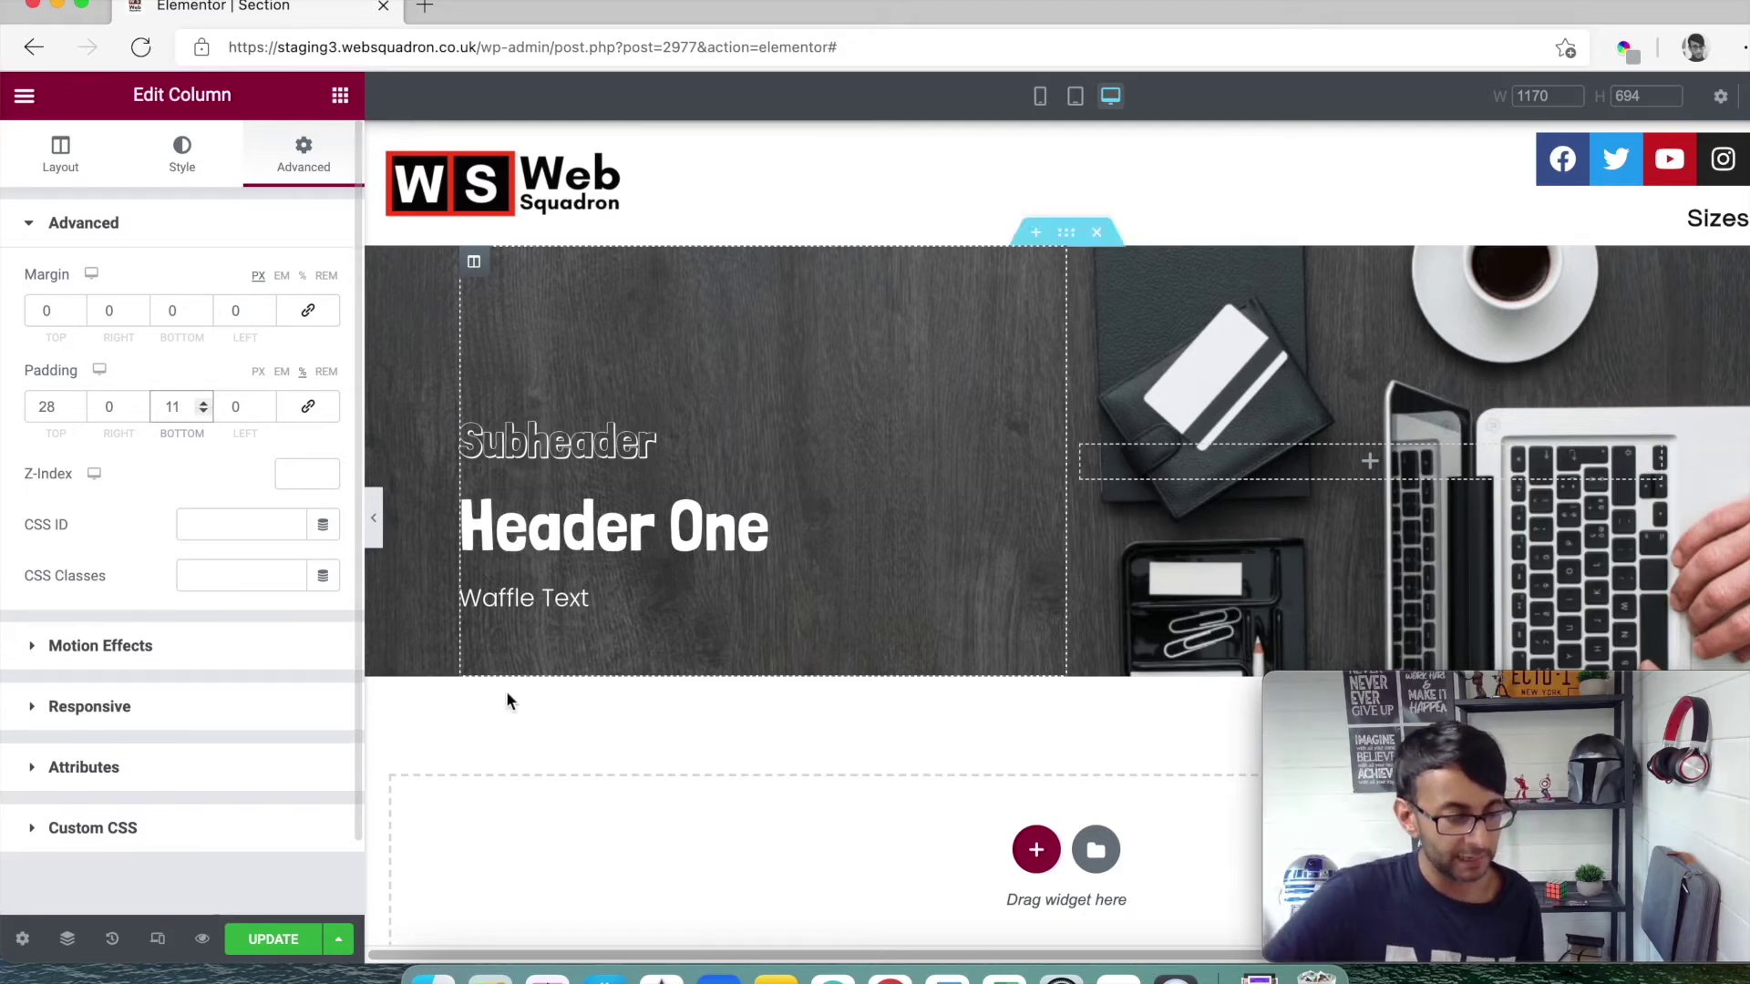
left_click(273, 938)
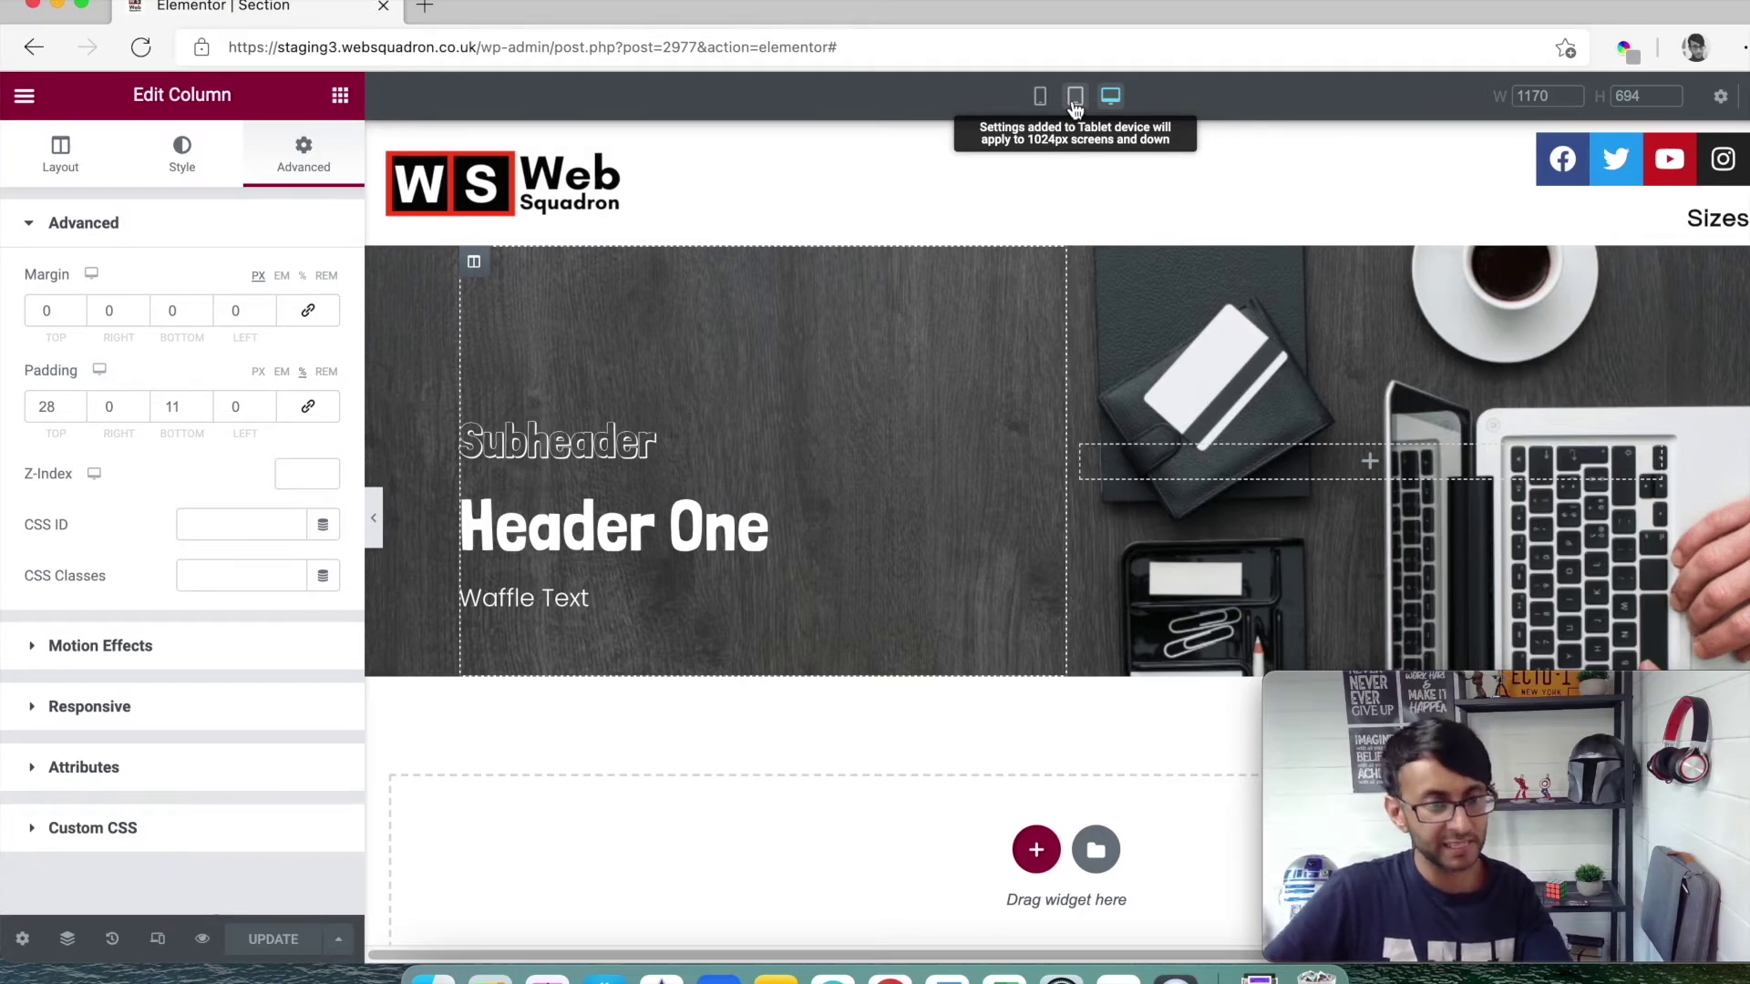
- Switch the preview between tablet and desktop widths to compare the hero layout, ending on tablet
left_click(1076, 108)
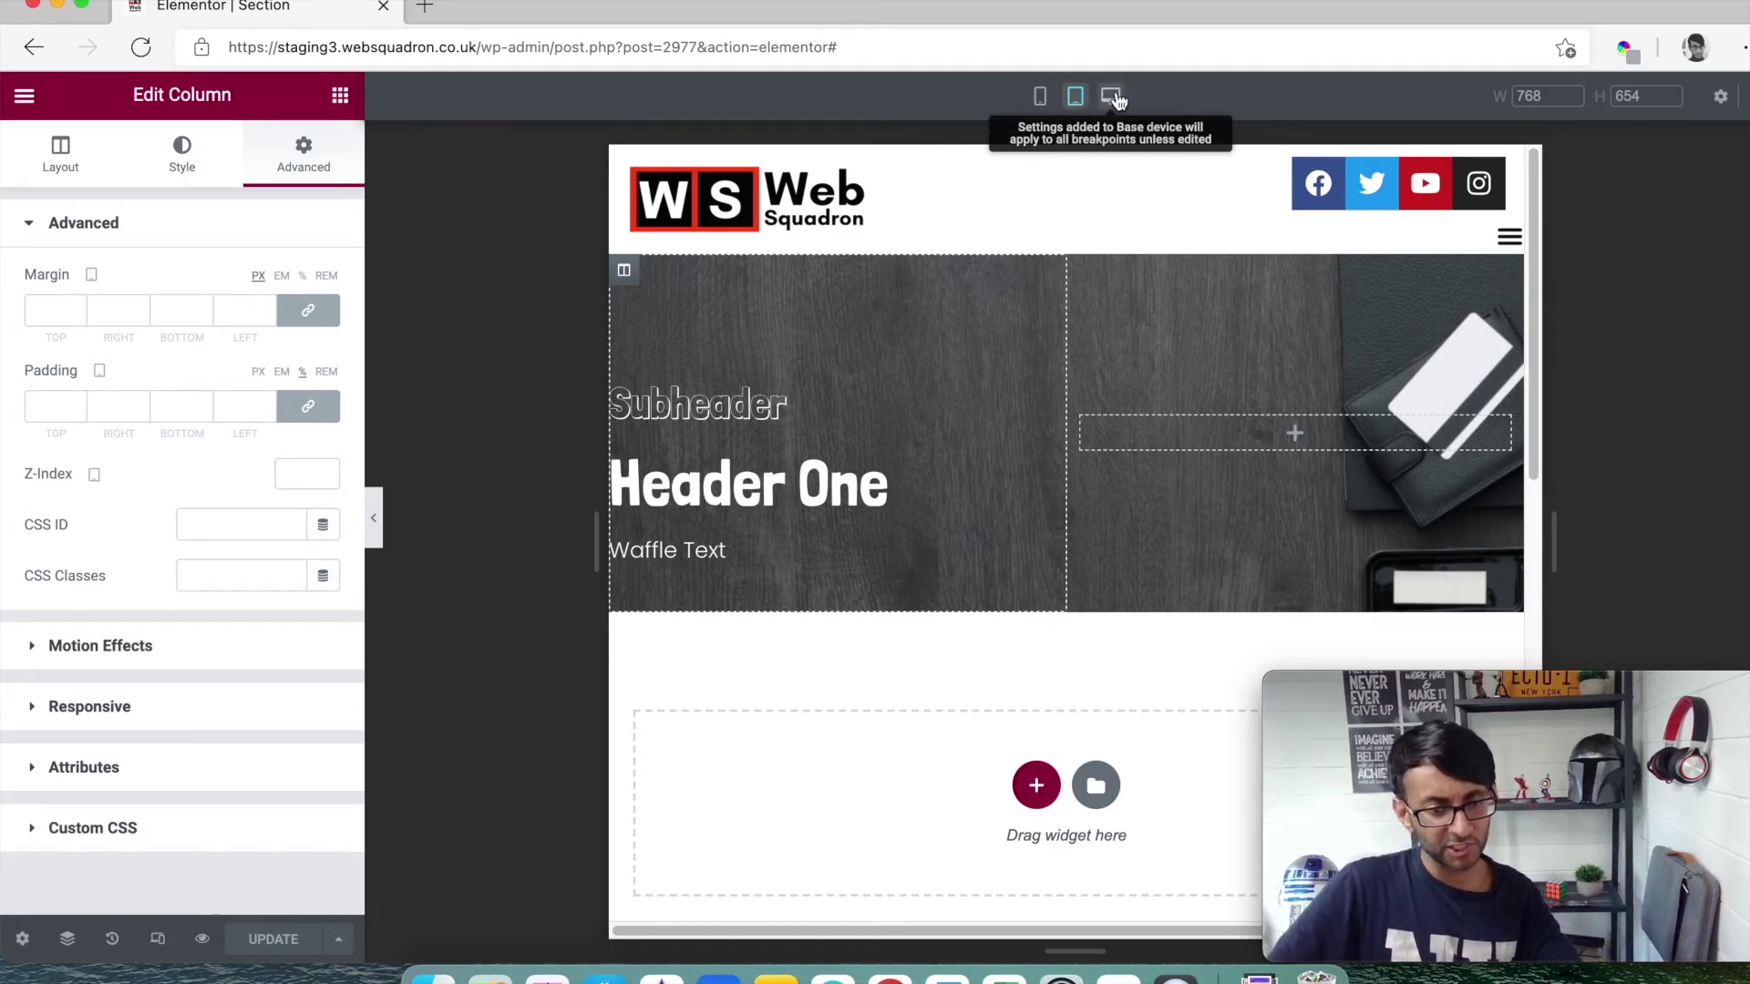
left_click(1113, 97)
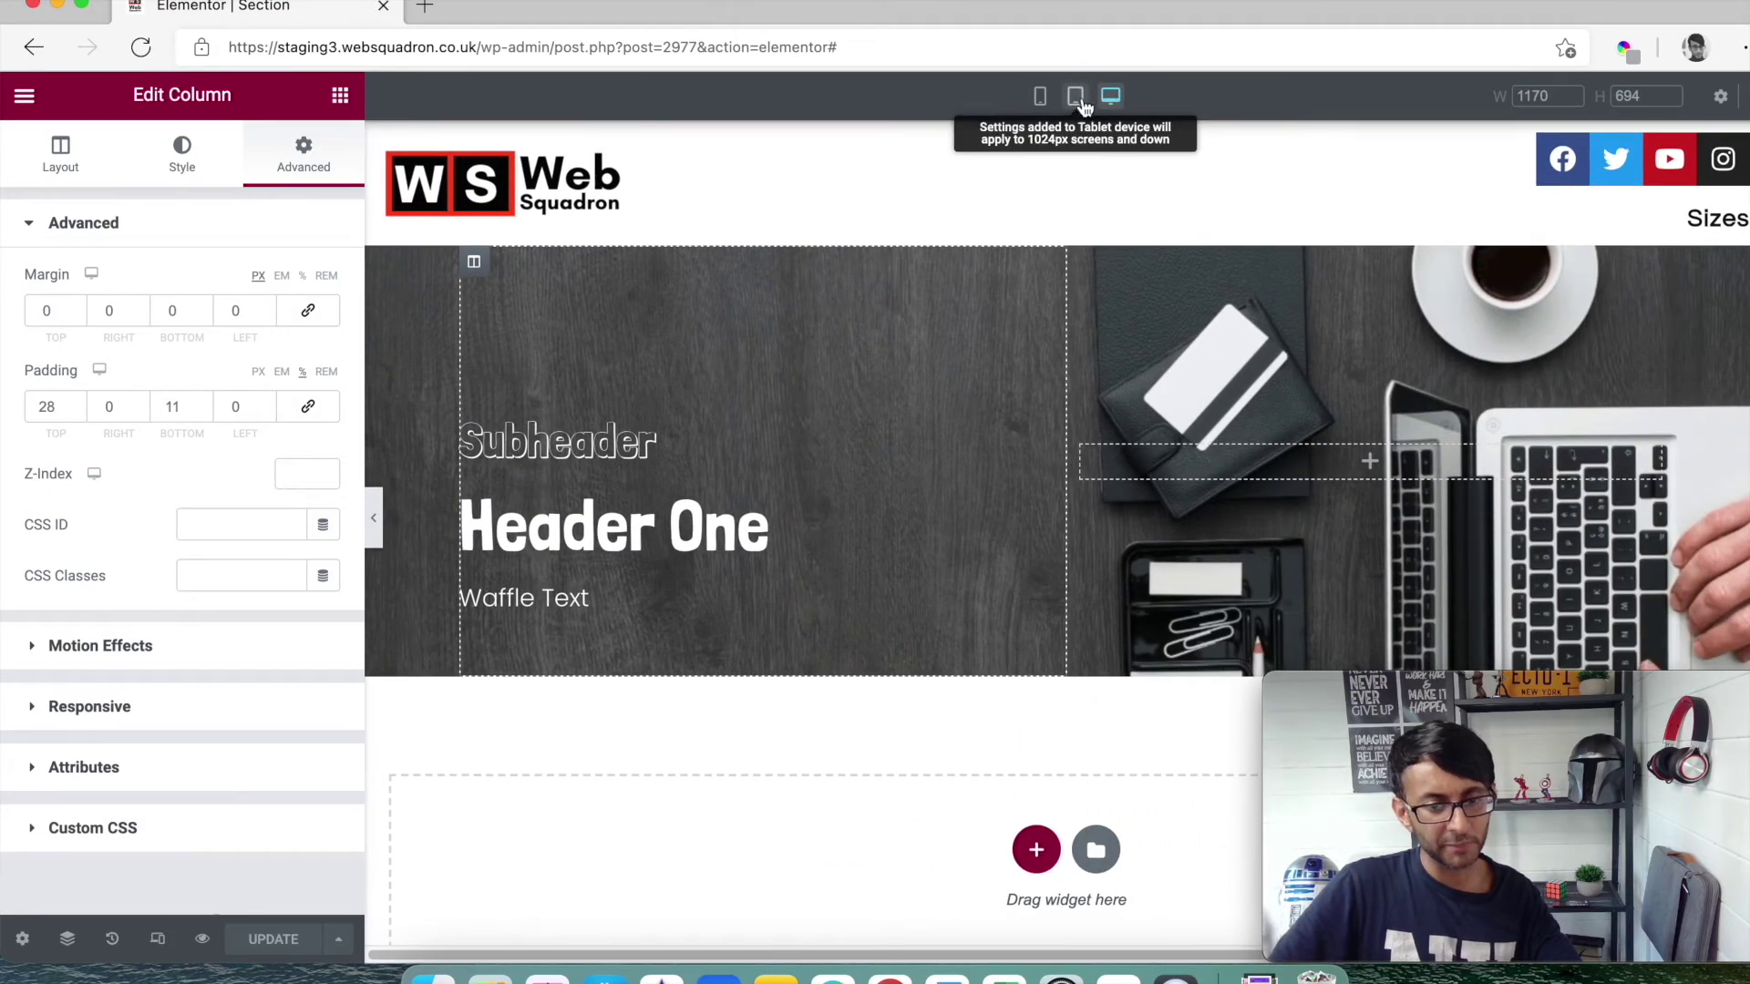
left_click(1076, 96)
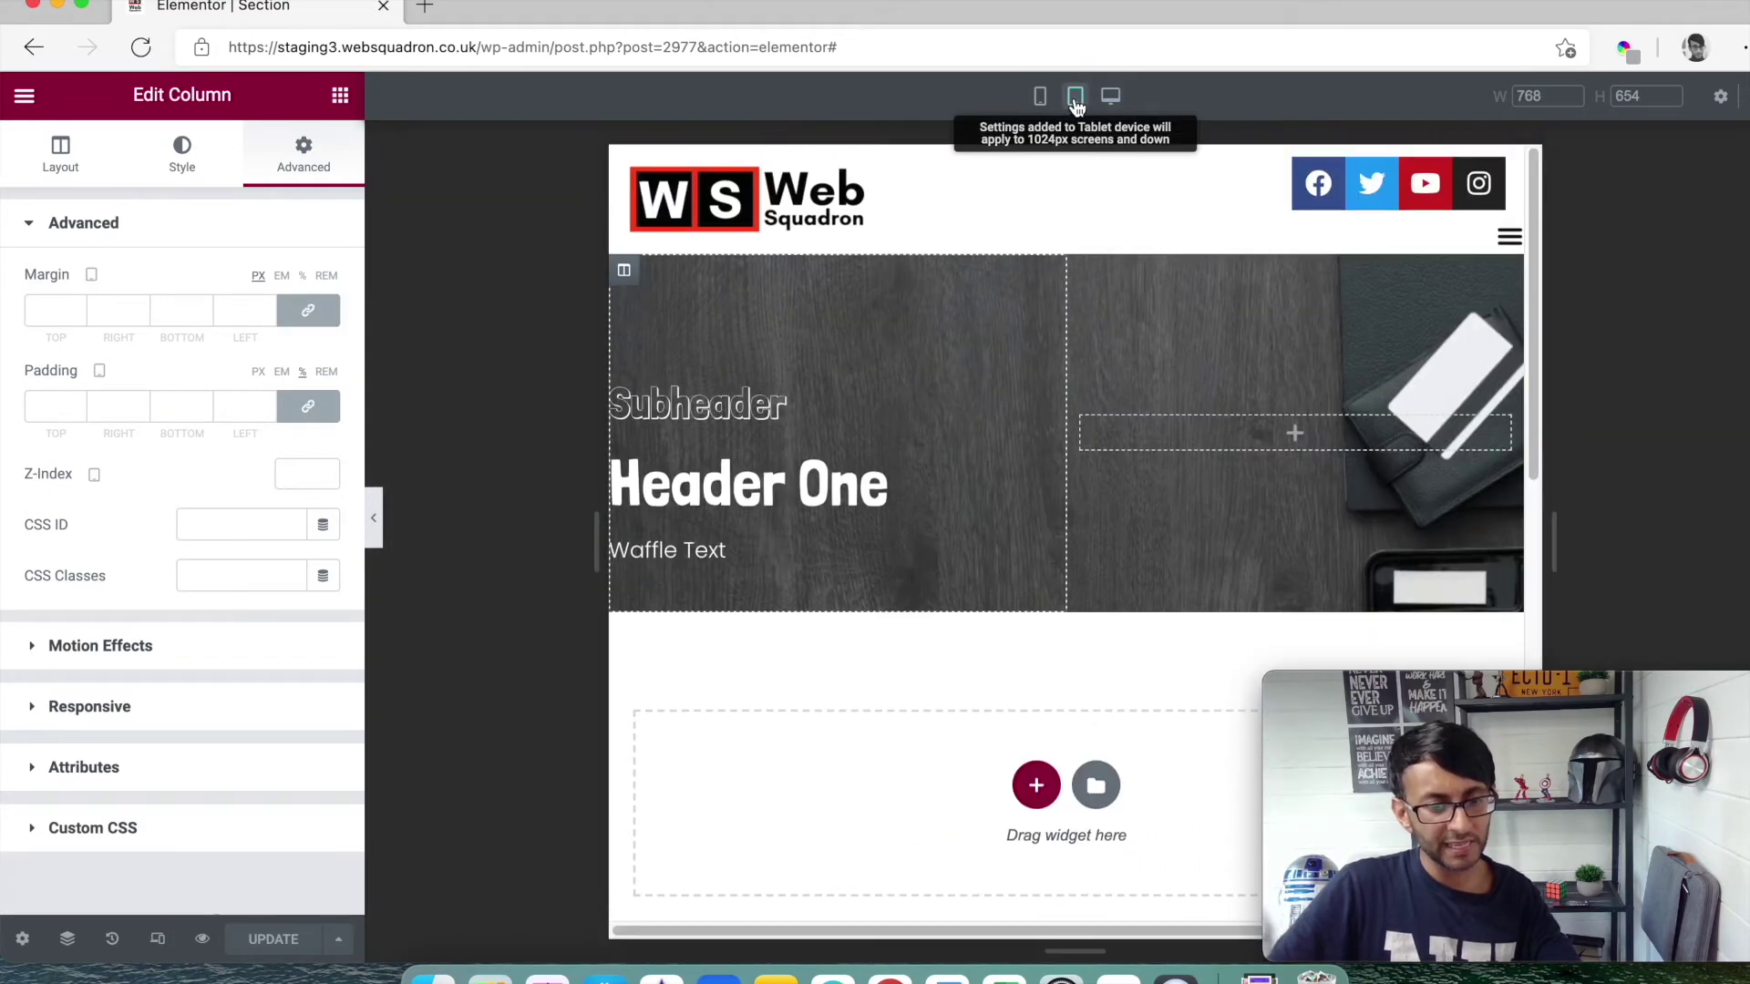
left_click(1110, 97)
left_click(1076, 97)
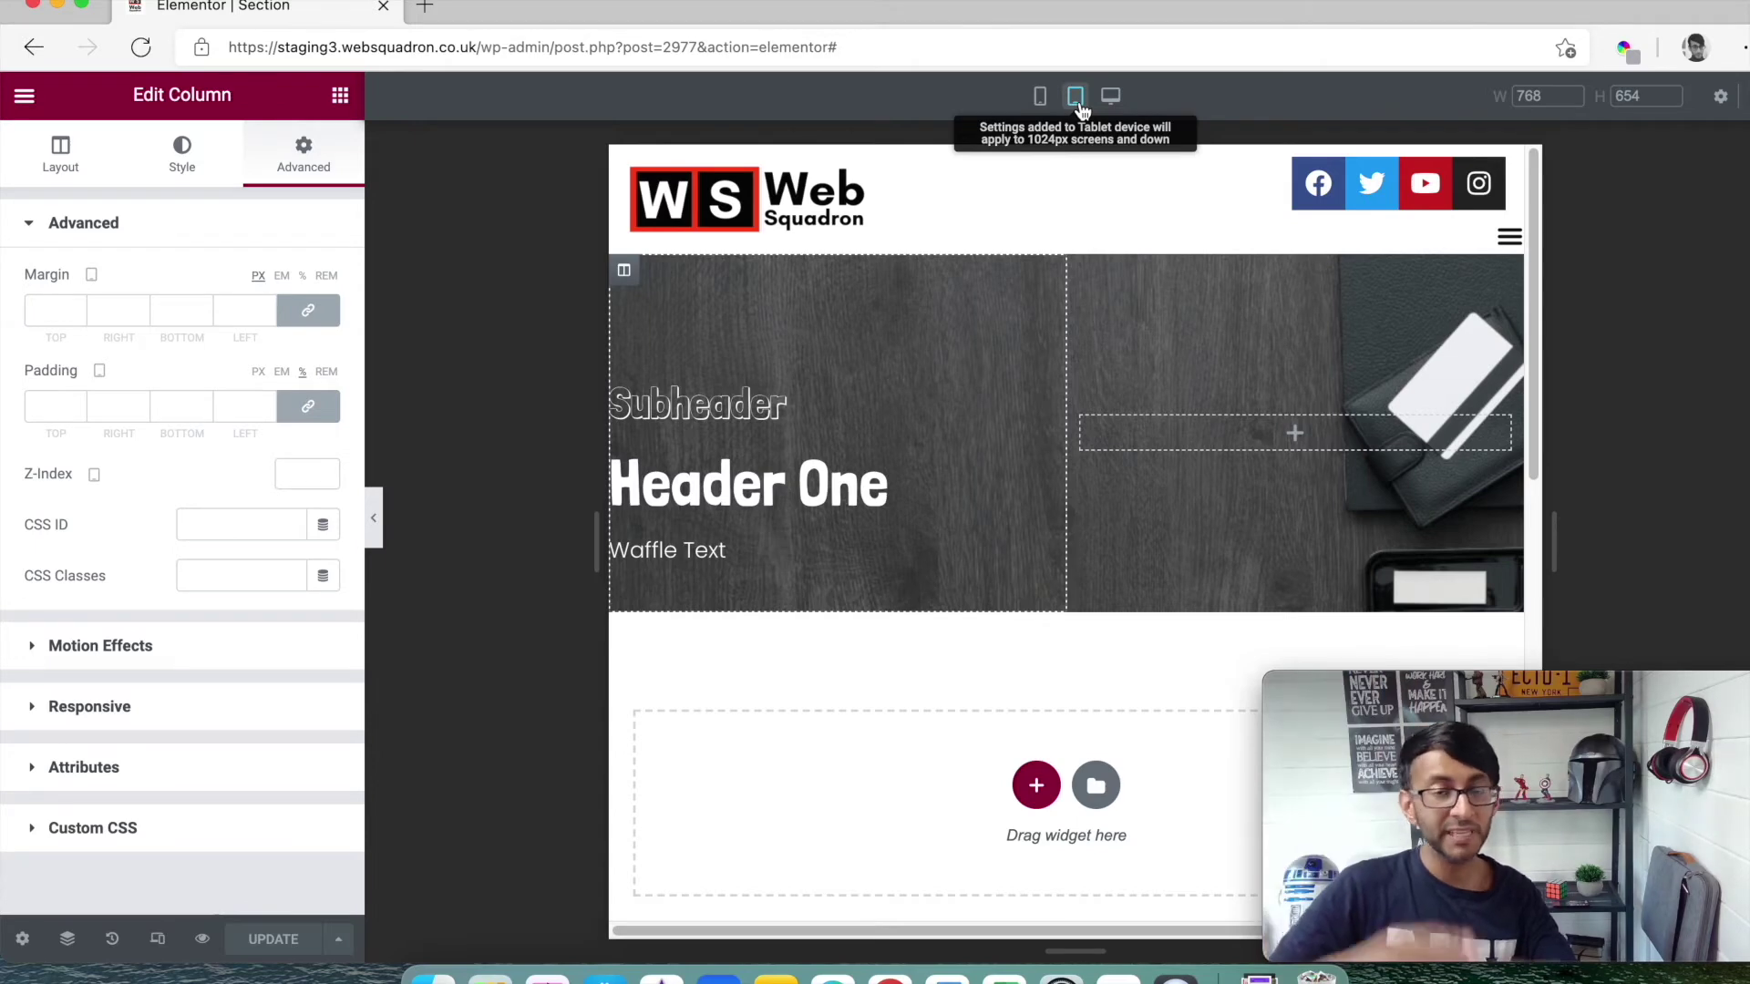
left_click(1108, 96)
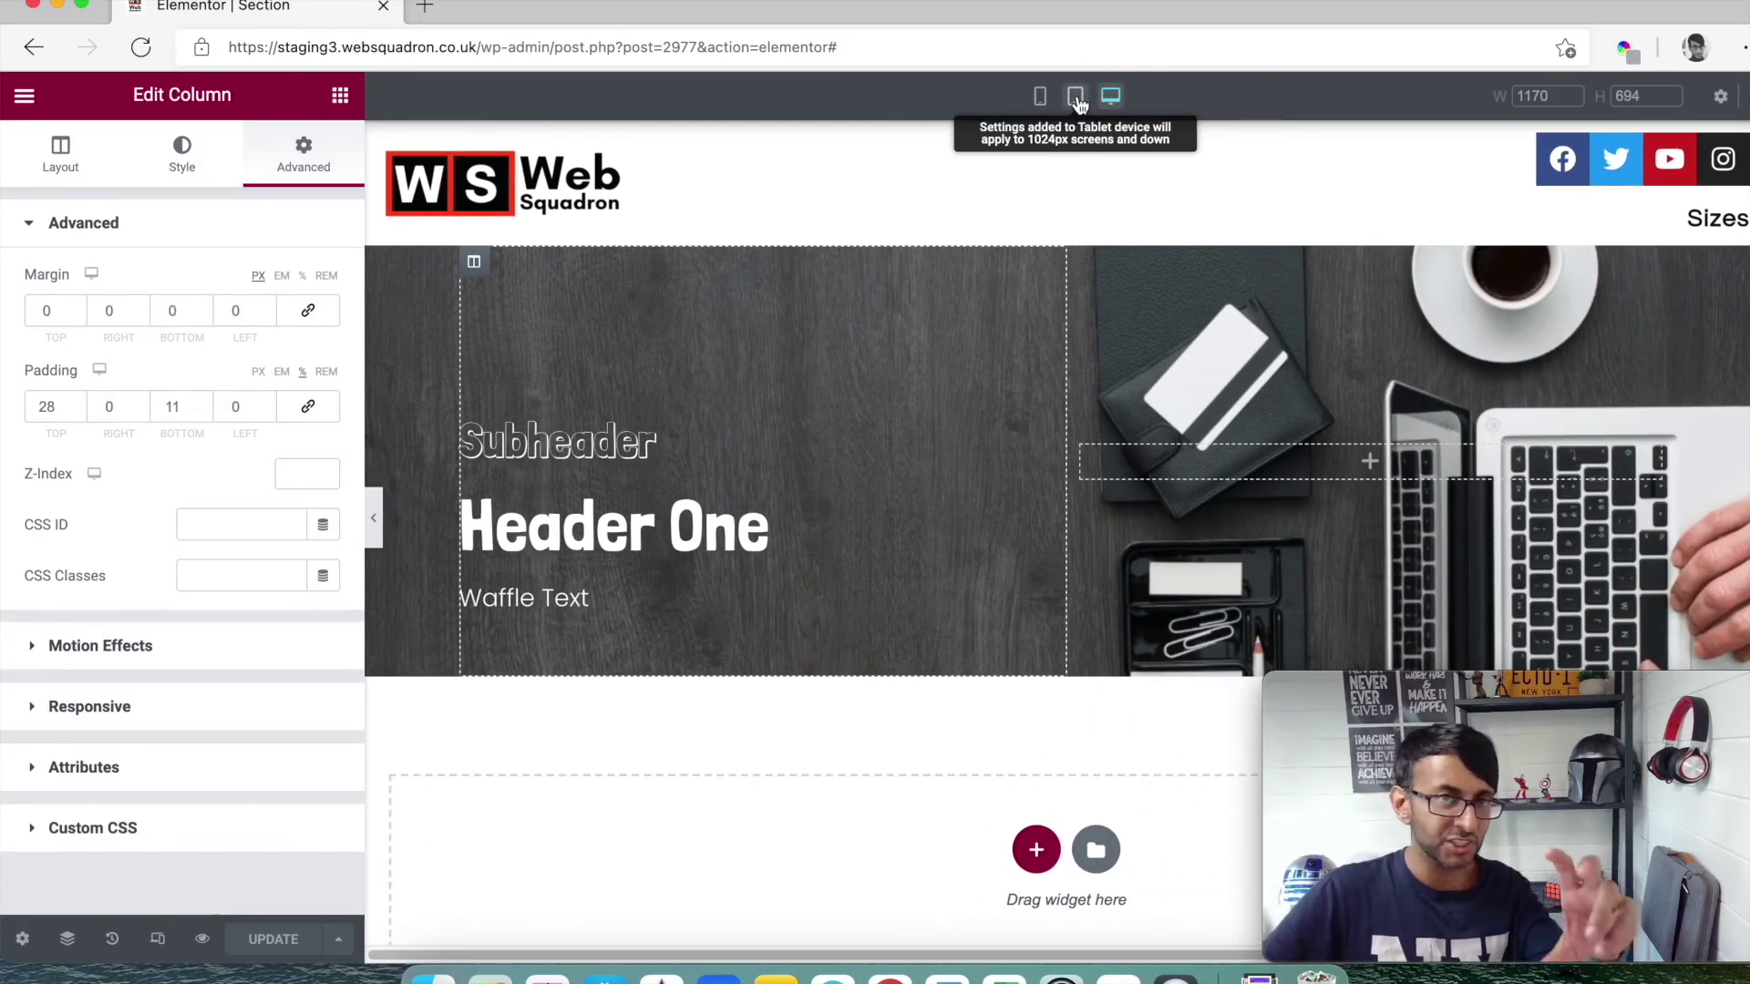
left_click(1075, 97)
- Preview the page at mobile size with a custom 378 px width
left_click(1039, 96)
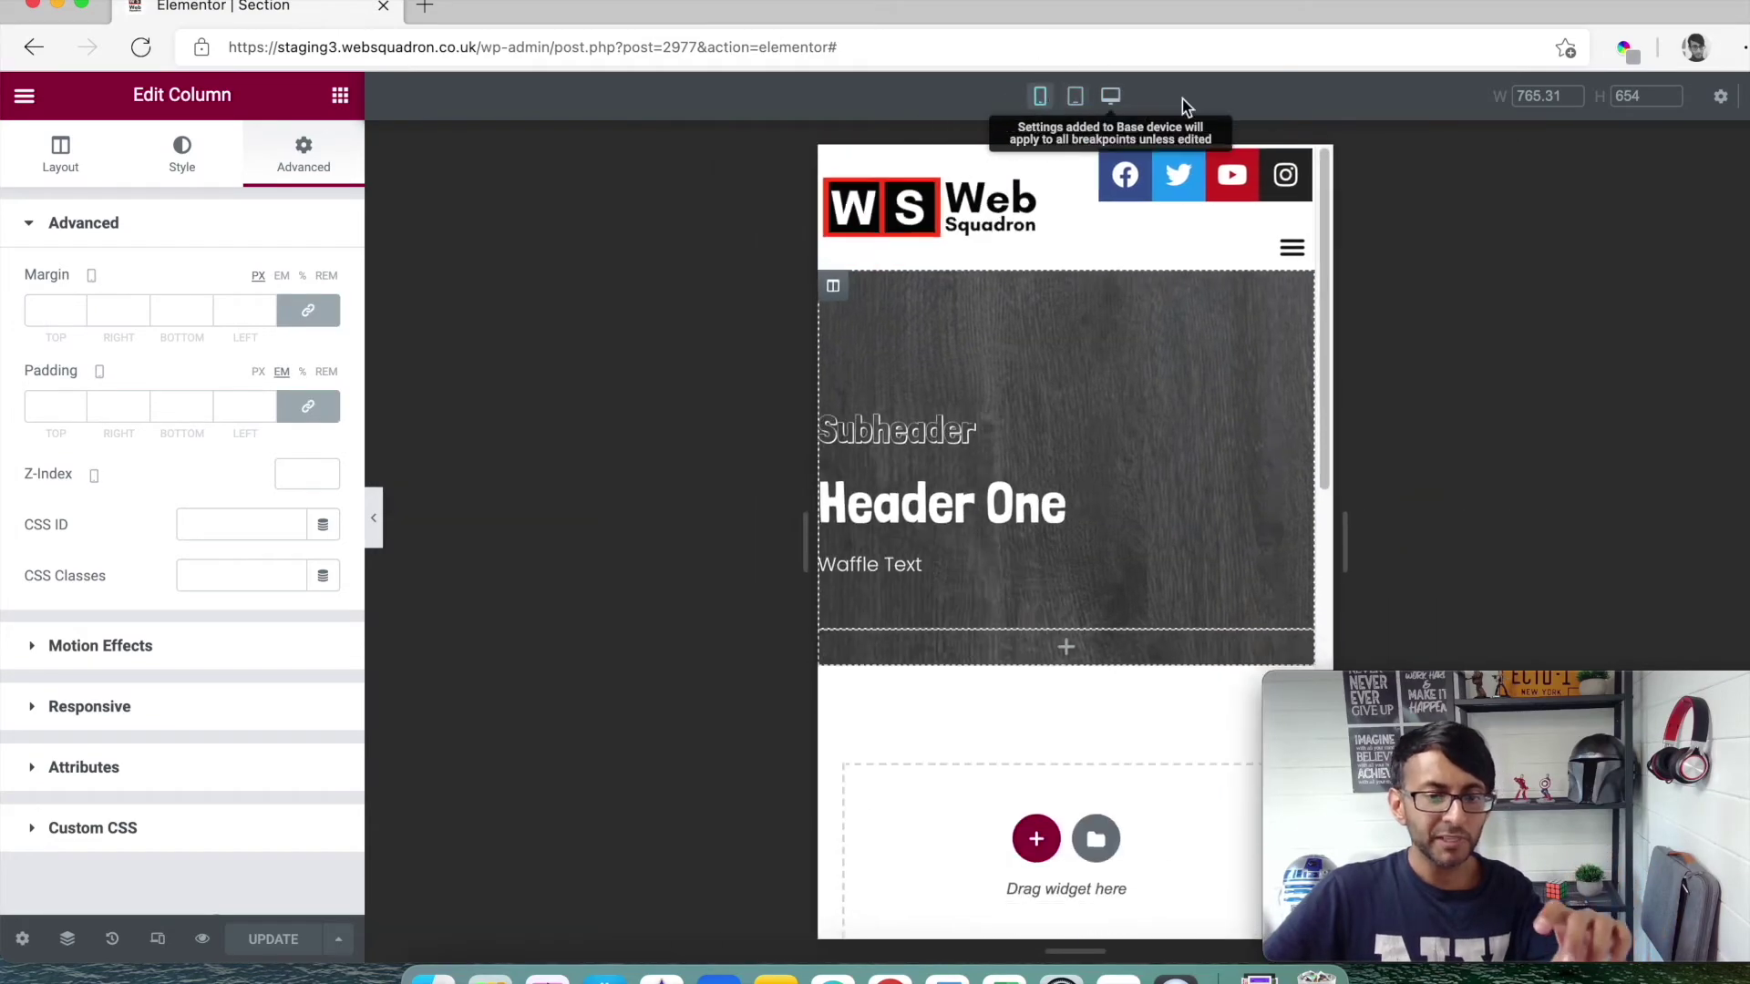
double_click(1538, 96)
type("3")
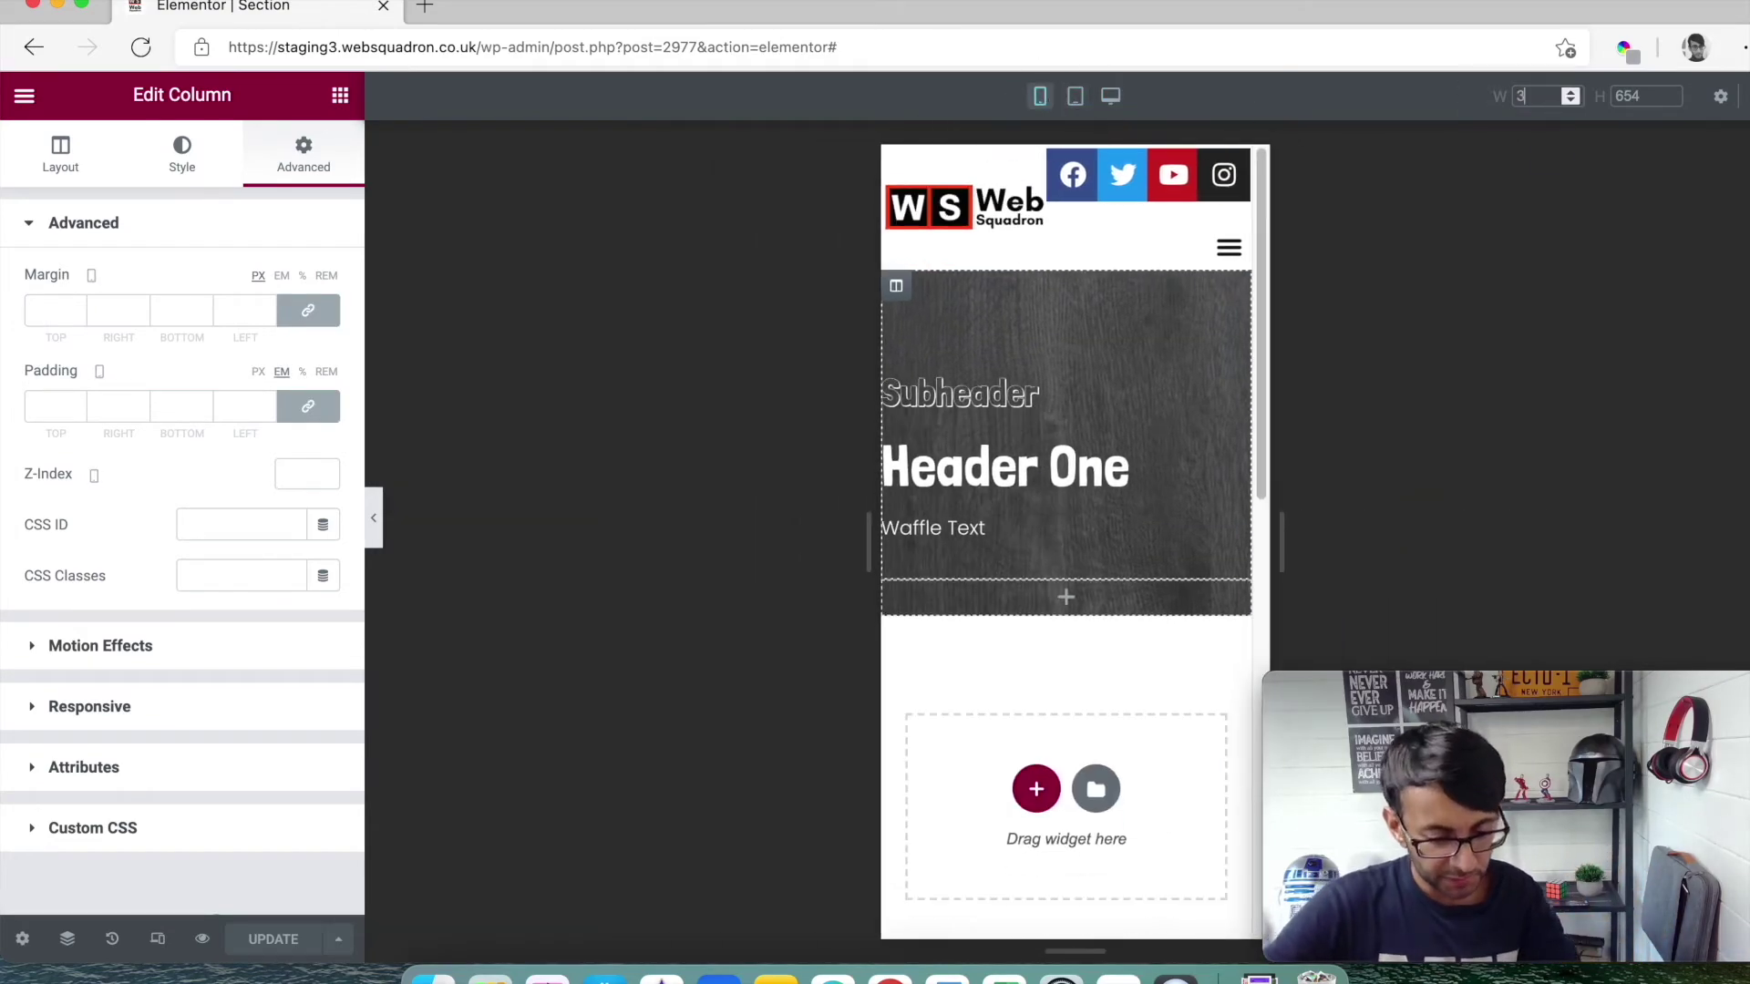
type("79")
type("8")
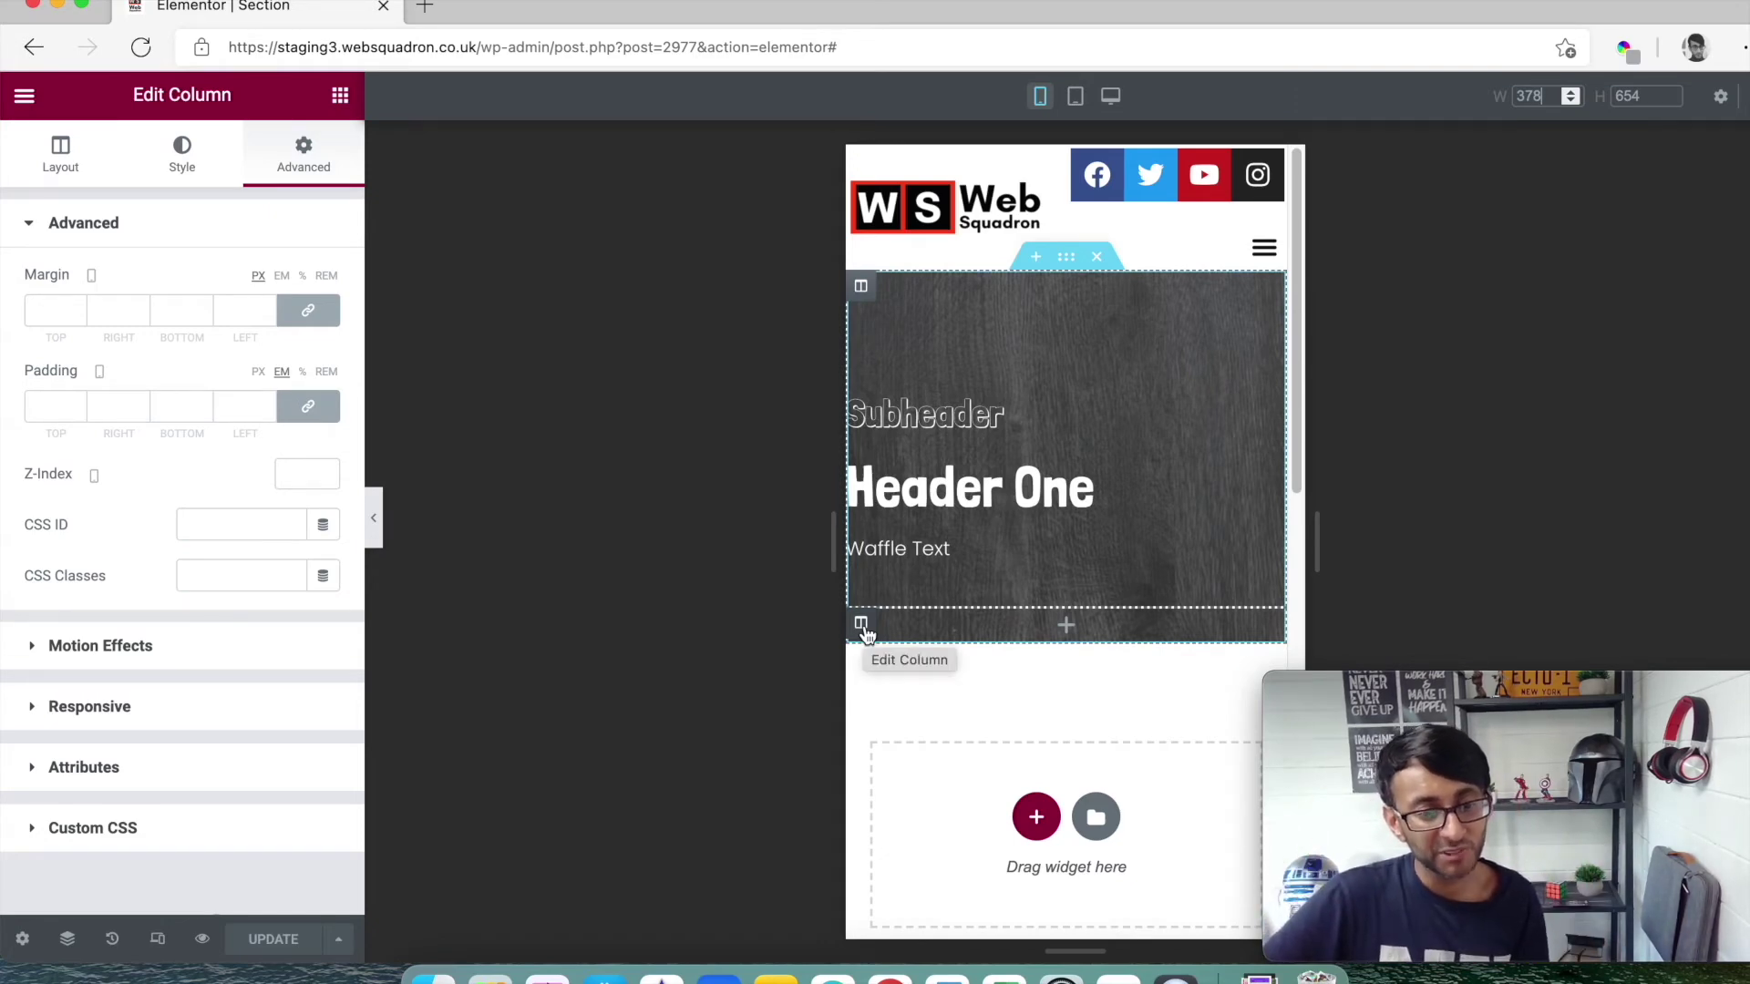
- Set the empty second hero column to Hide On Mobile and save the page
left_click(862, 627)
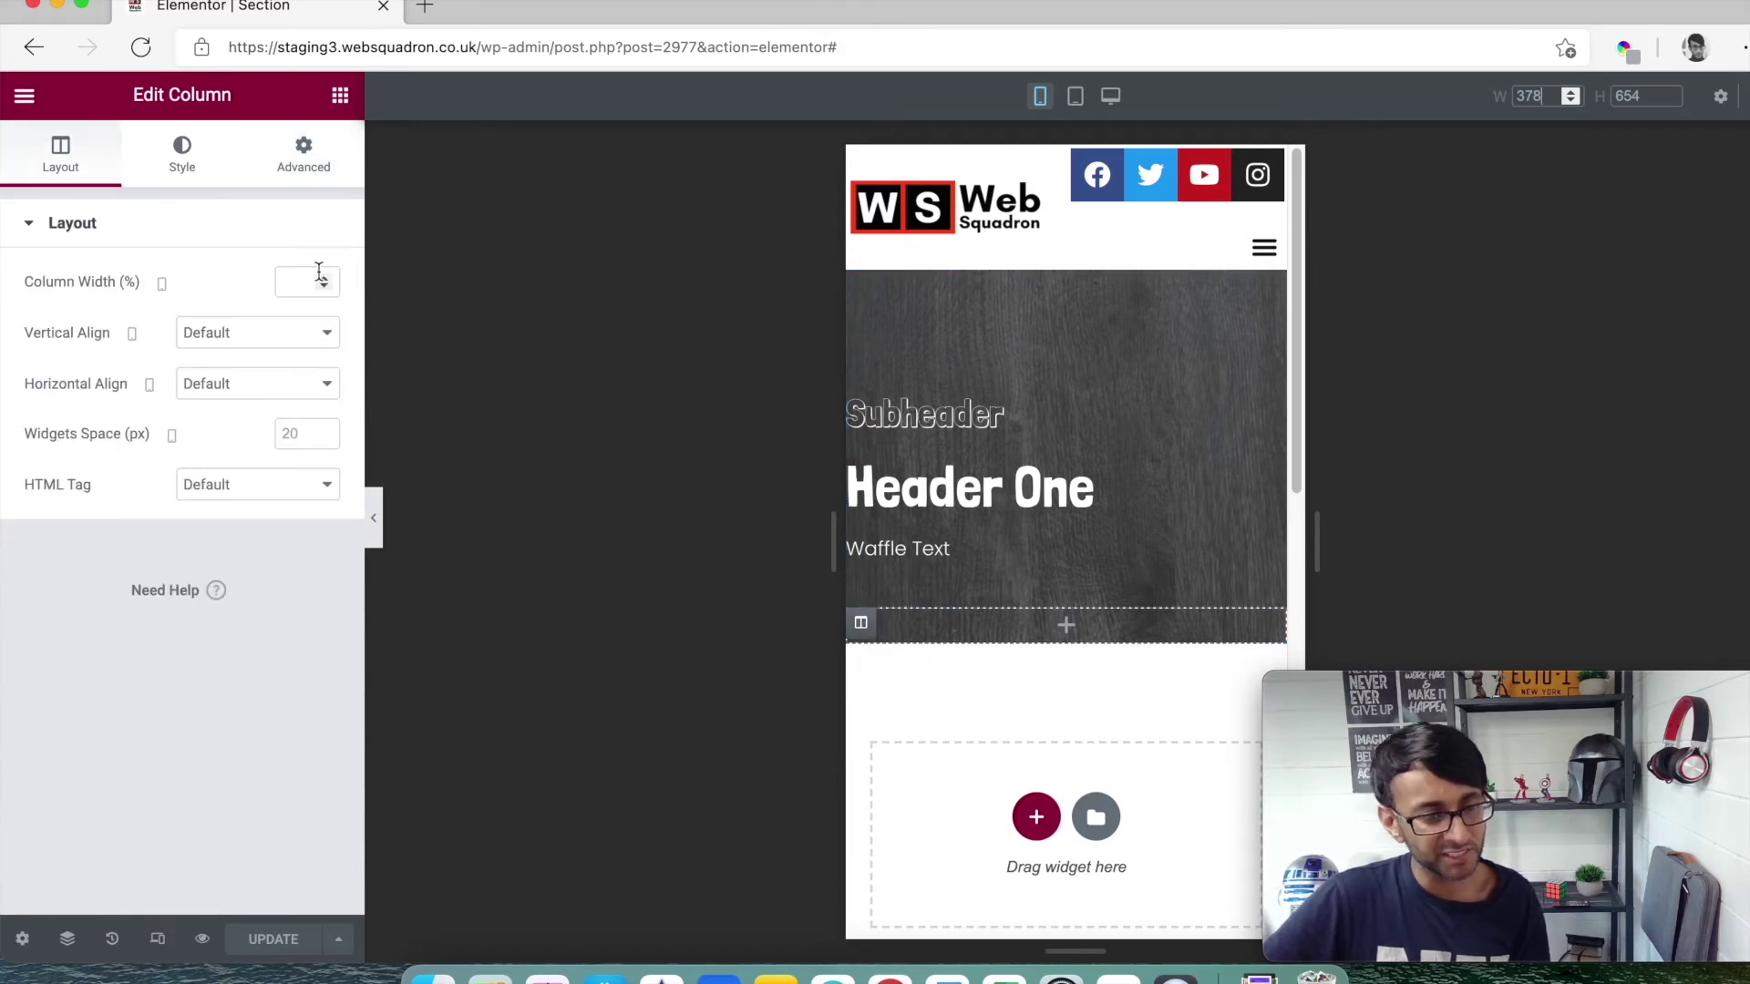
left_click(328, 178)
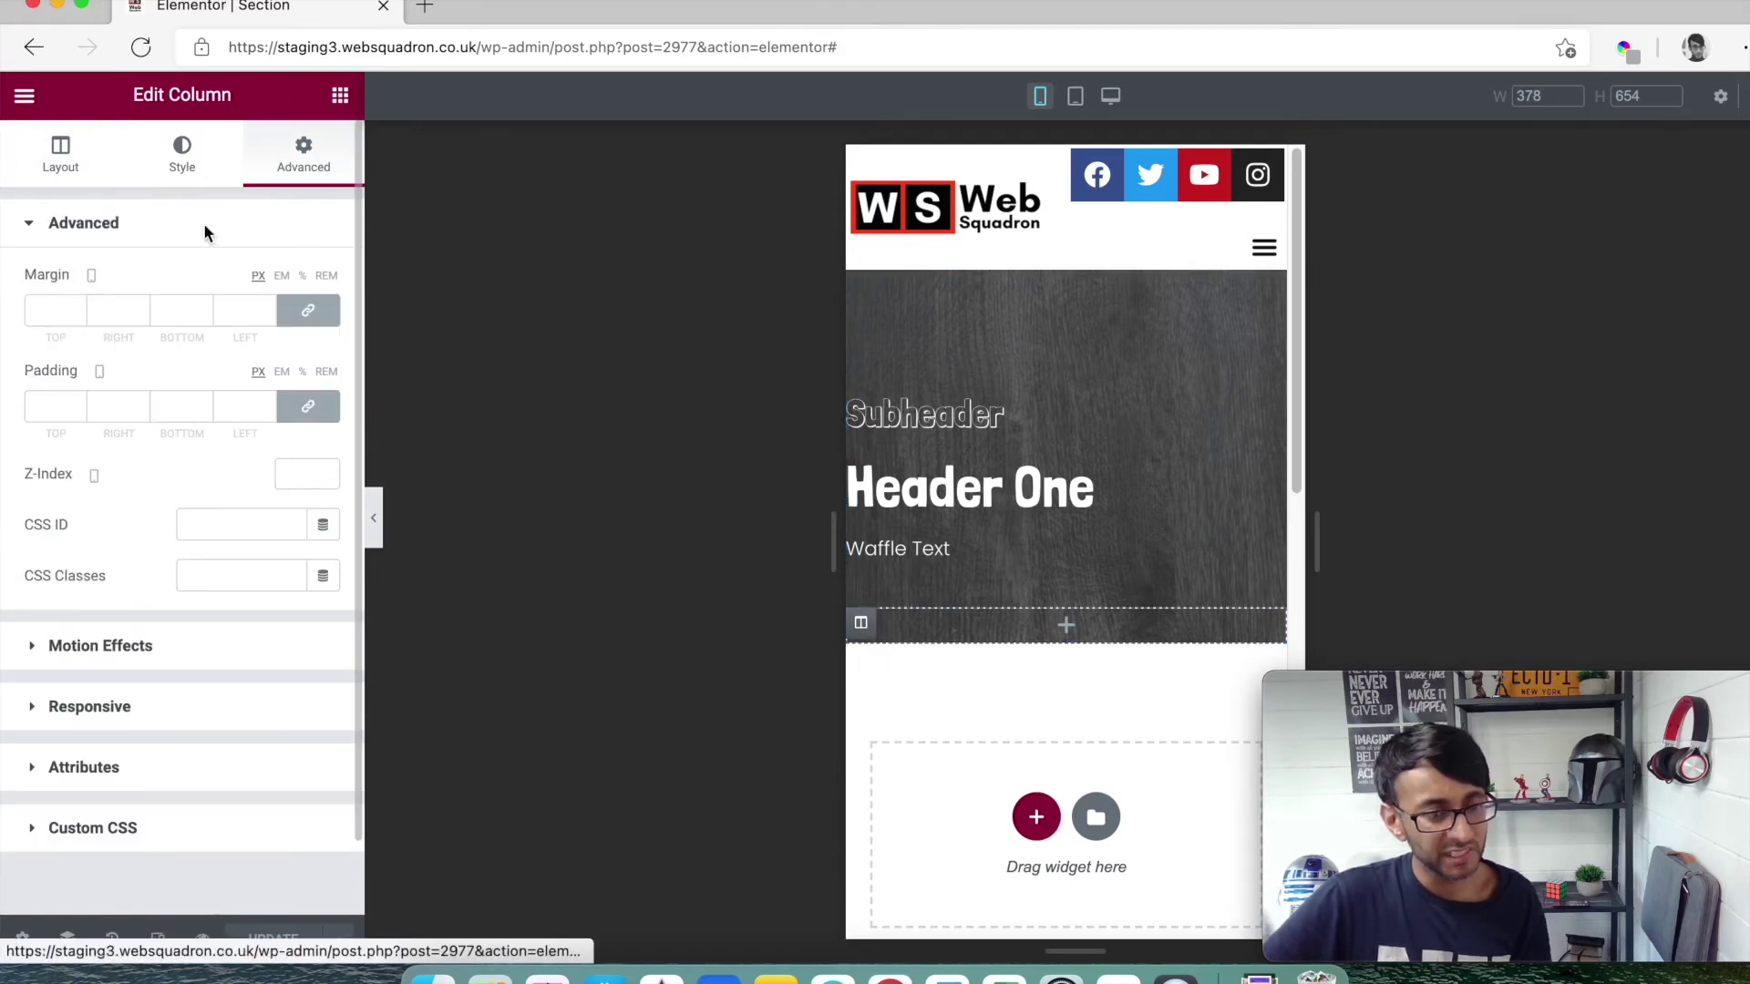
left_click(206, 704)
left_click(325, 544)
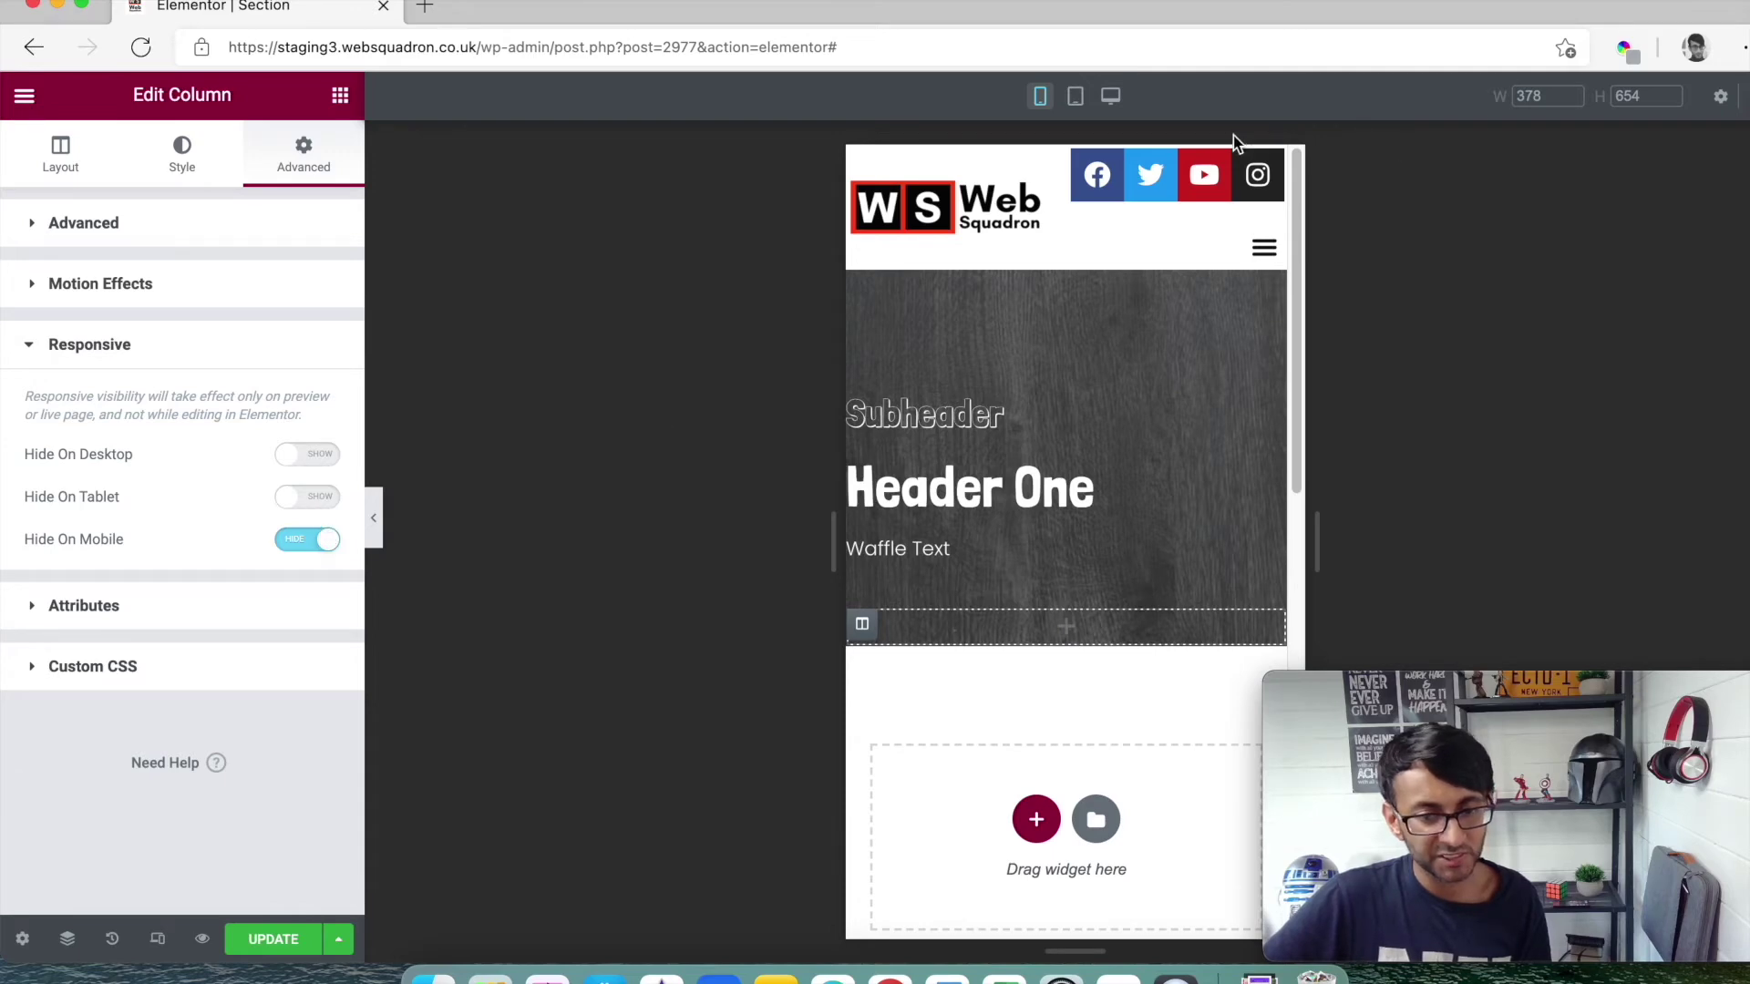
left_click(1073, 96)
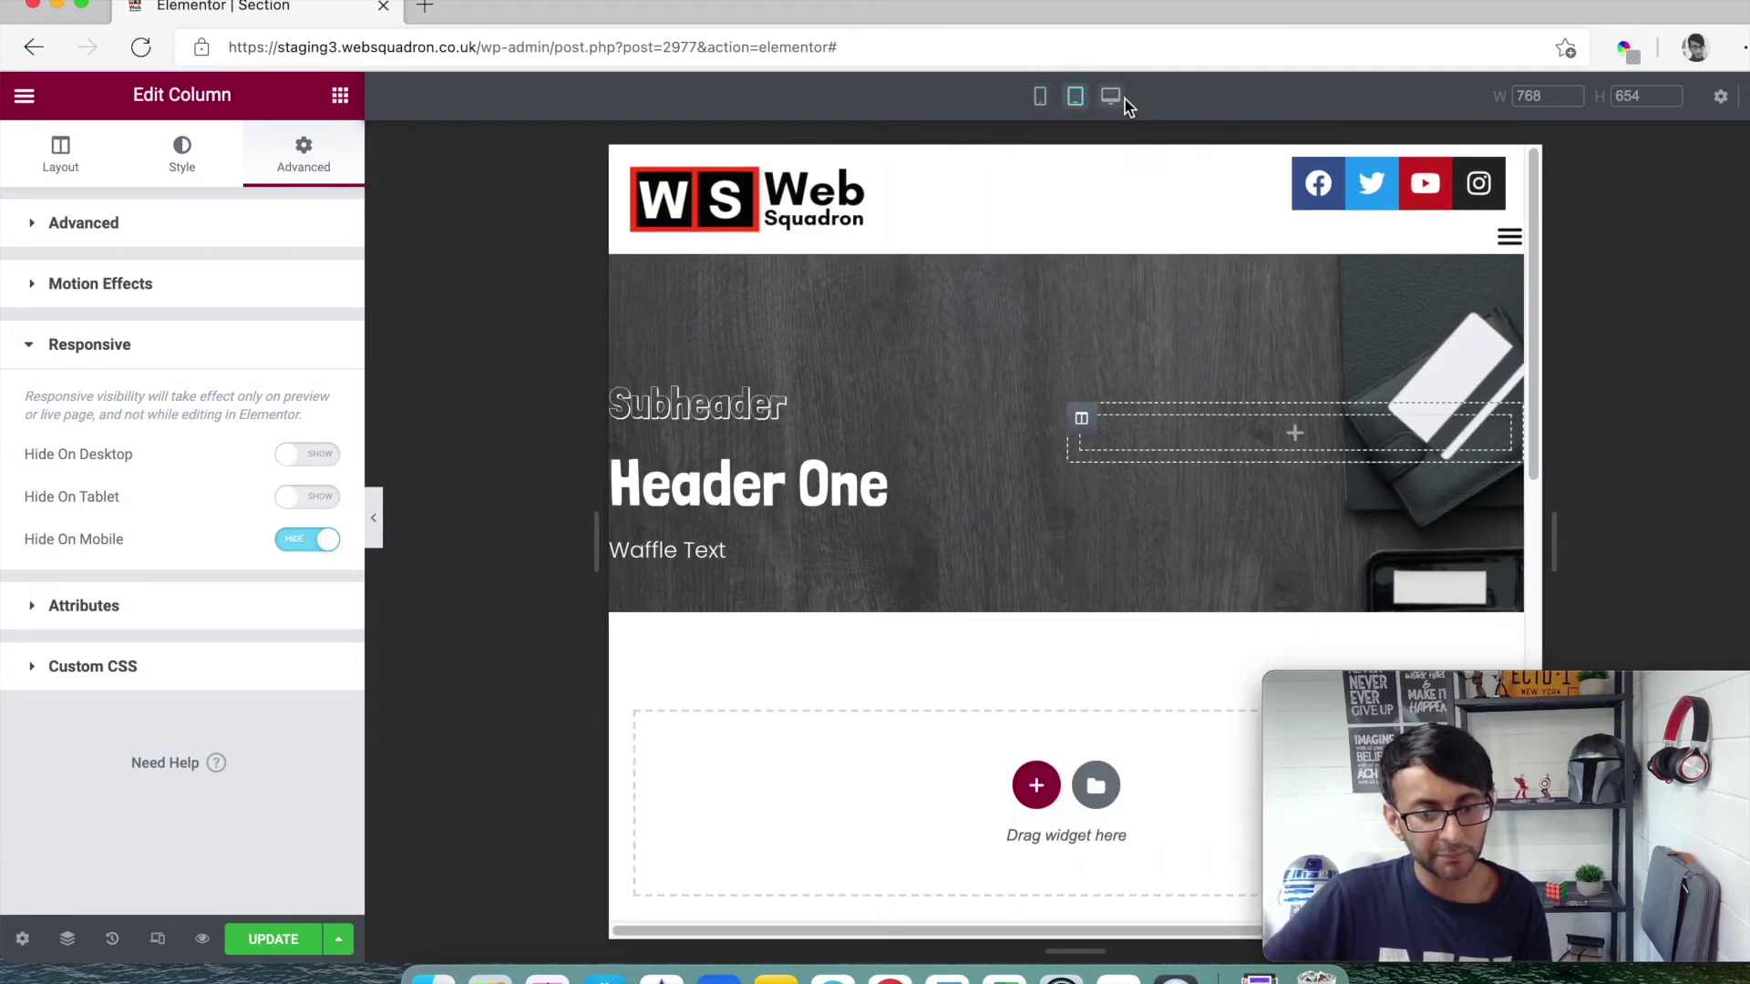
left_click(304, 939)
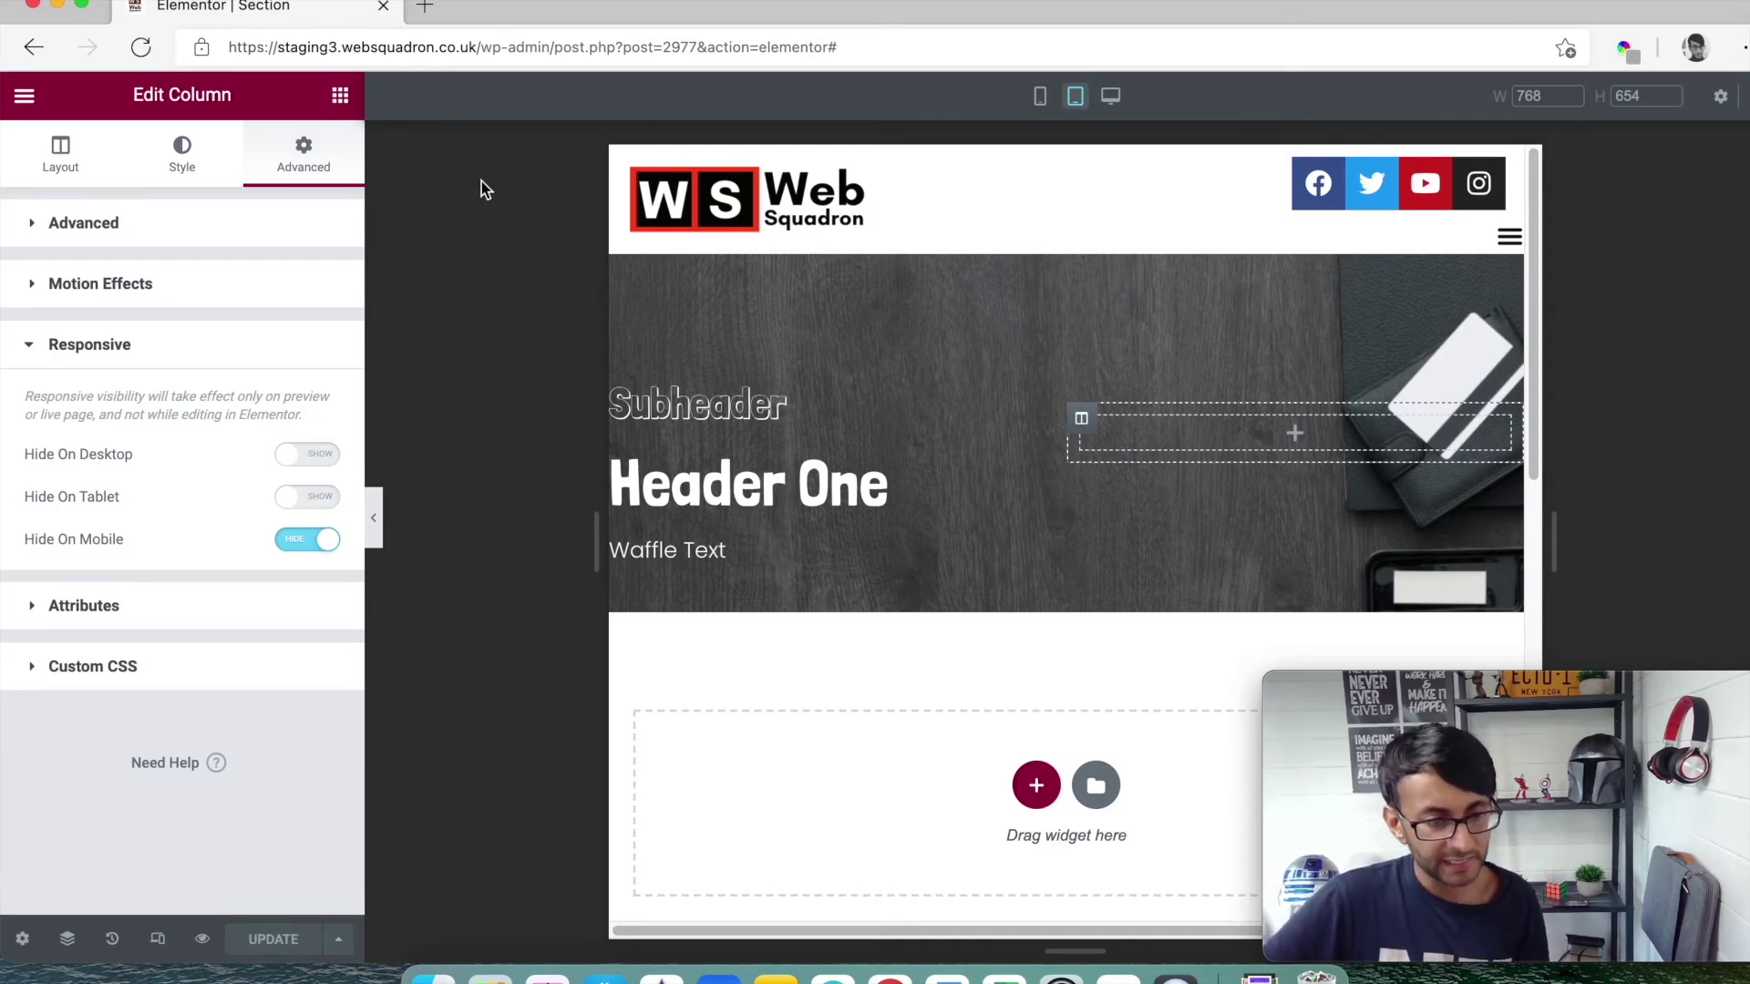
- Load the staging site's /section page in a new InPrivate Edge window using the copied site URL
left_click_drag(478, 47, 201, 45)
key("super+c")
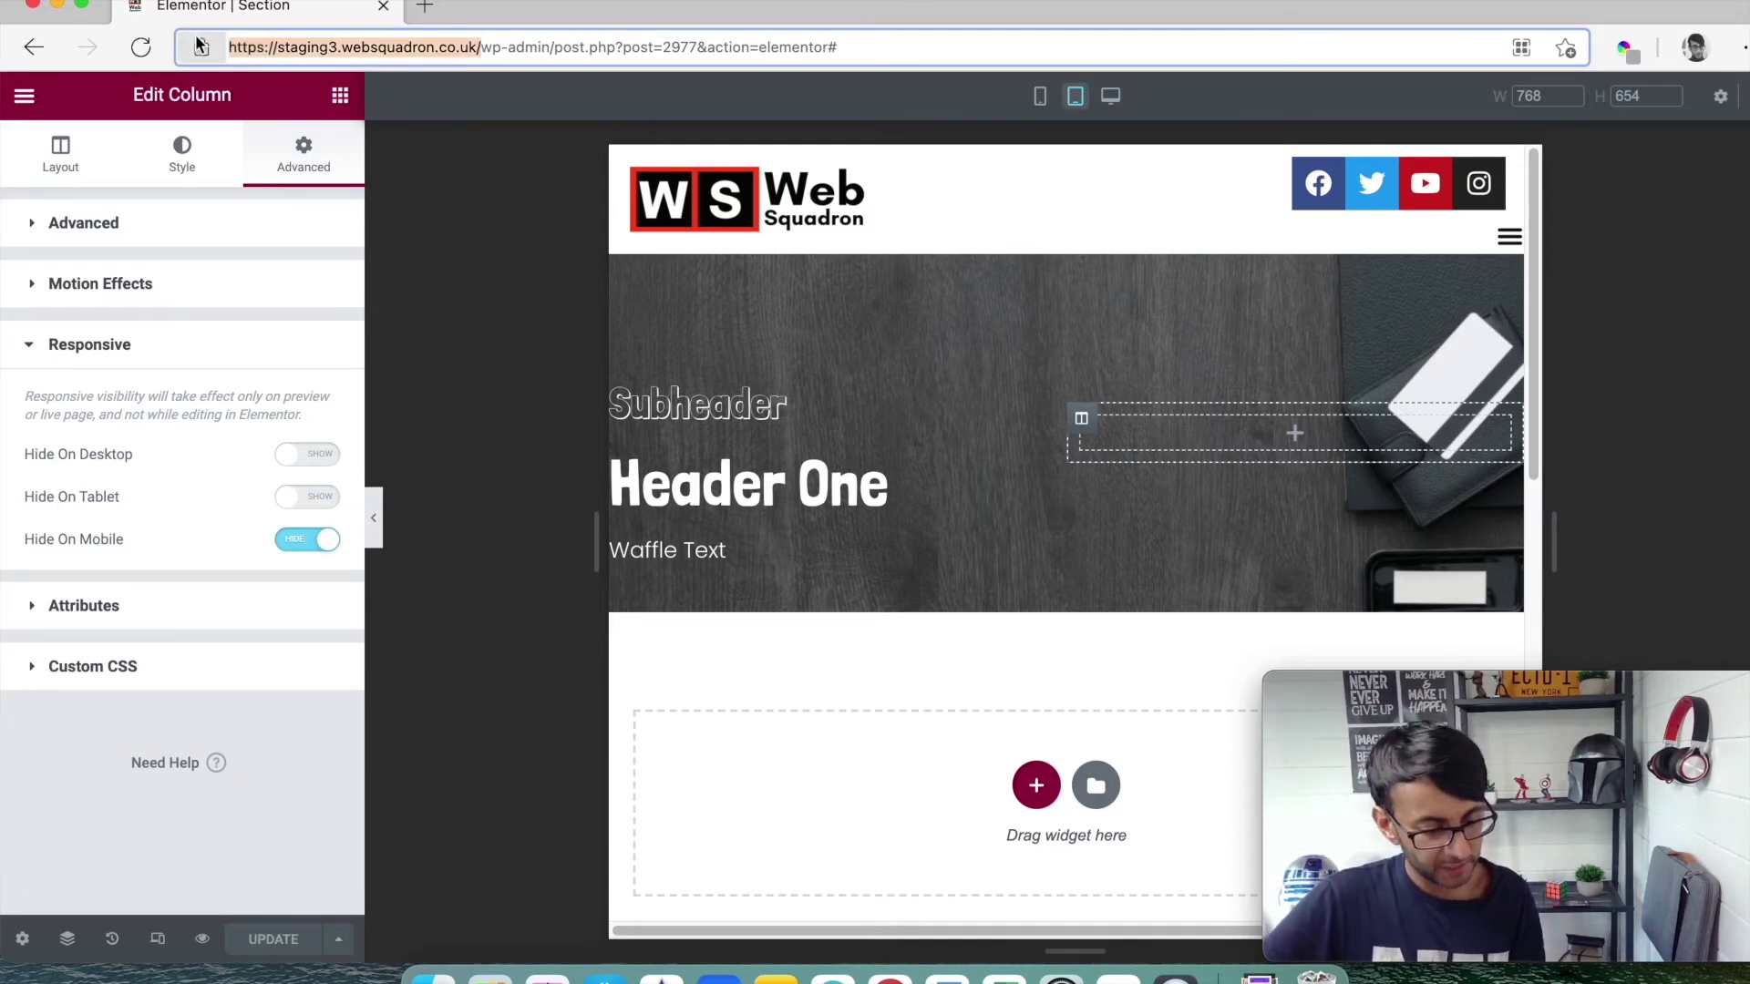
left_click(1741, 47)
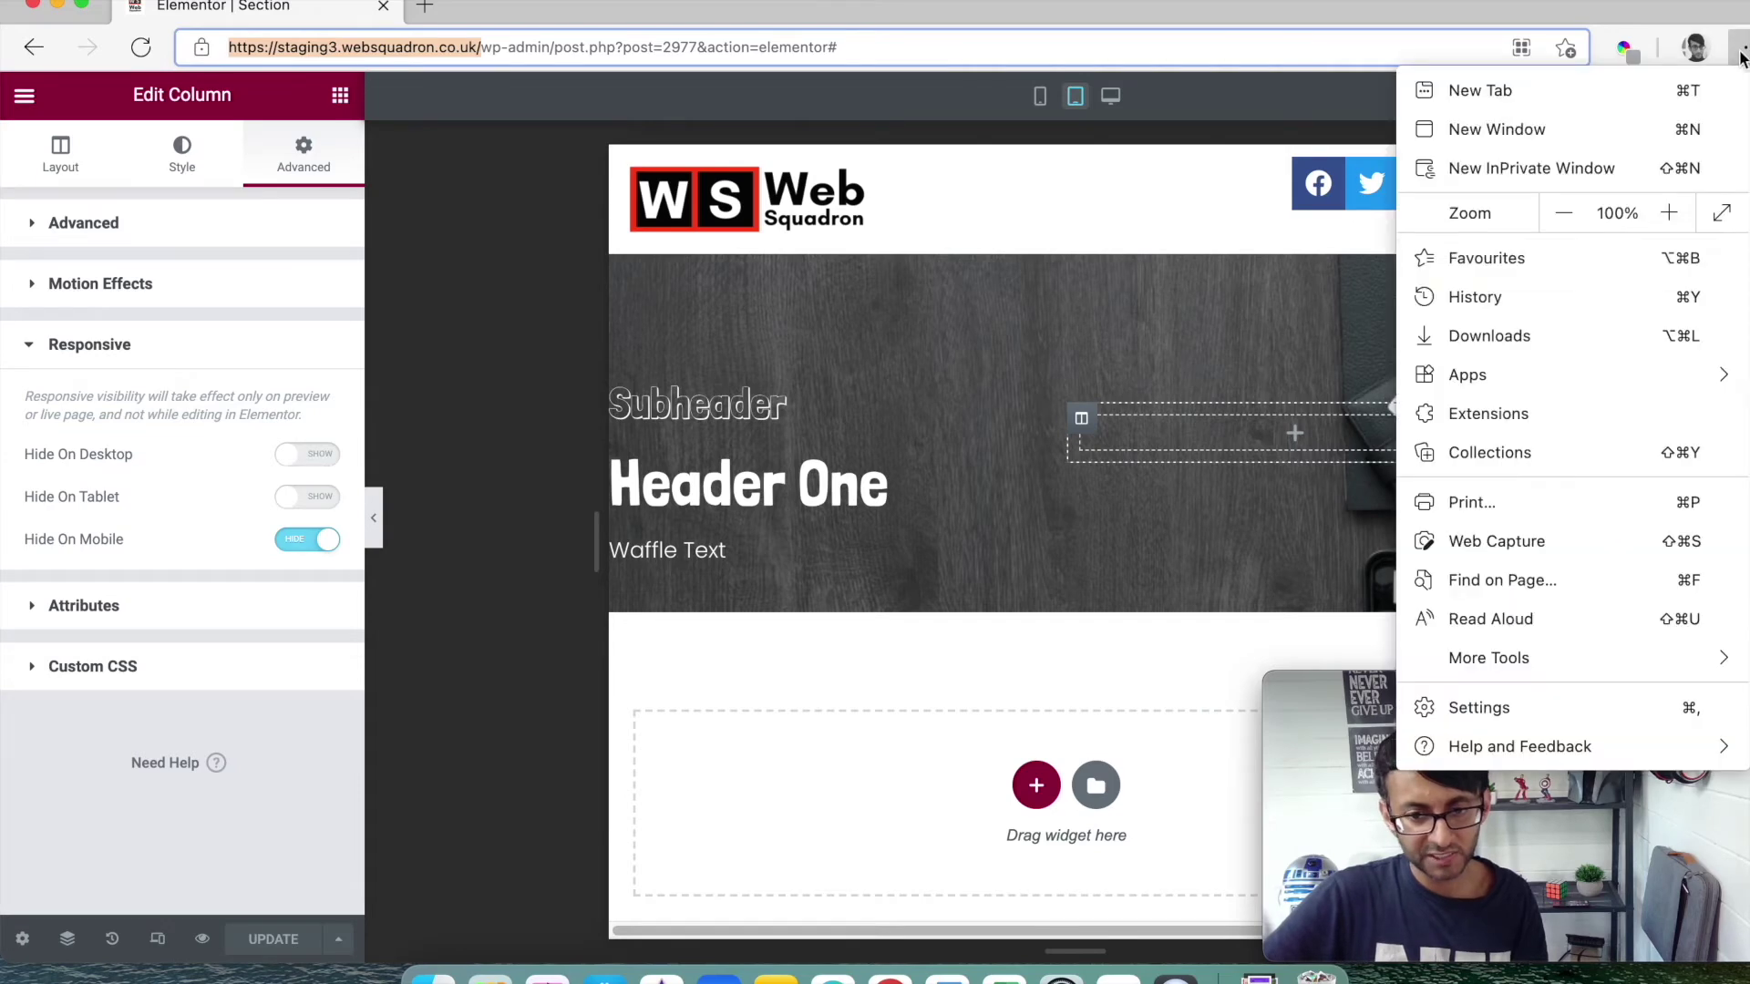
left_click(1581, 173)
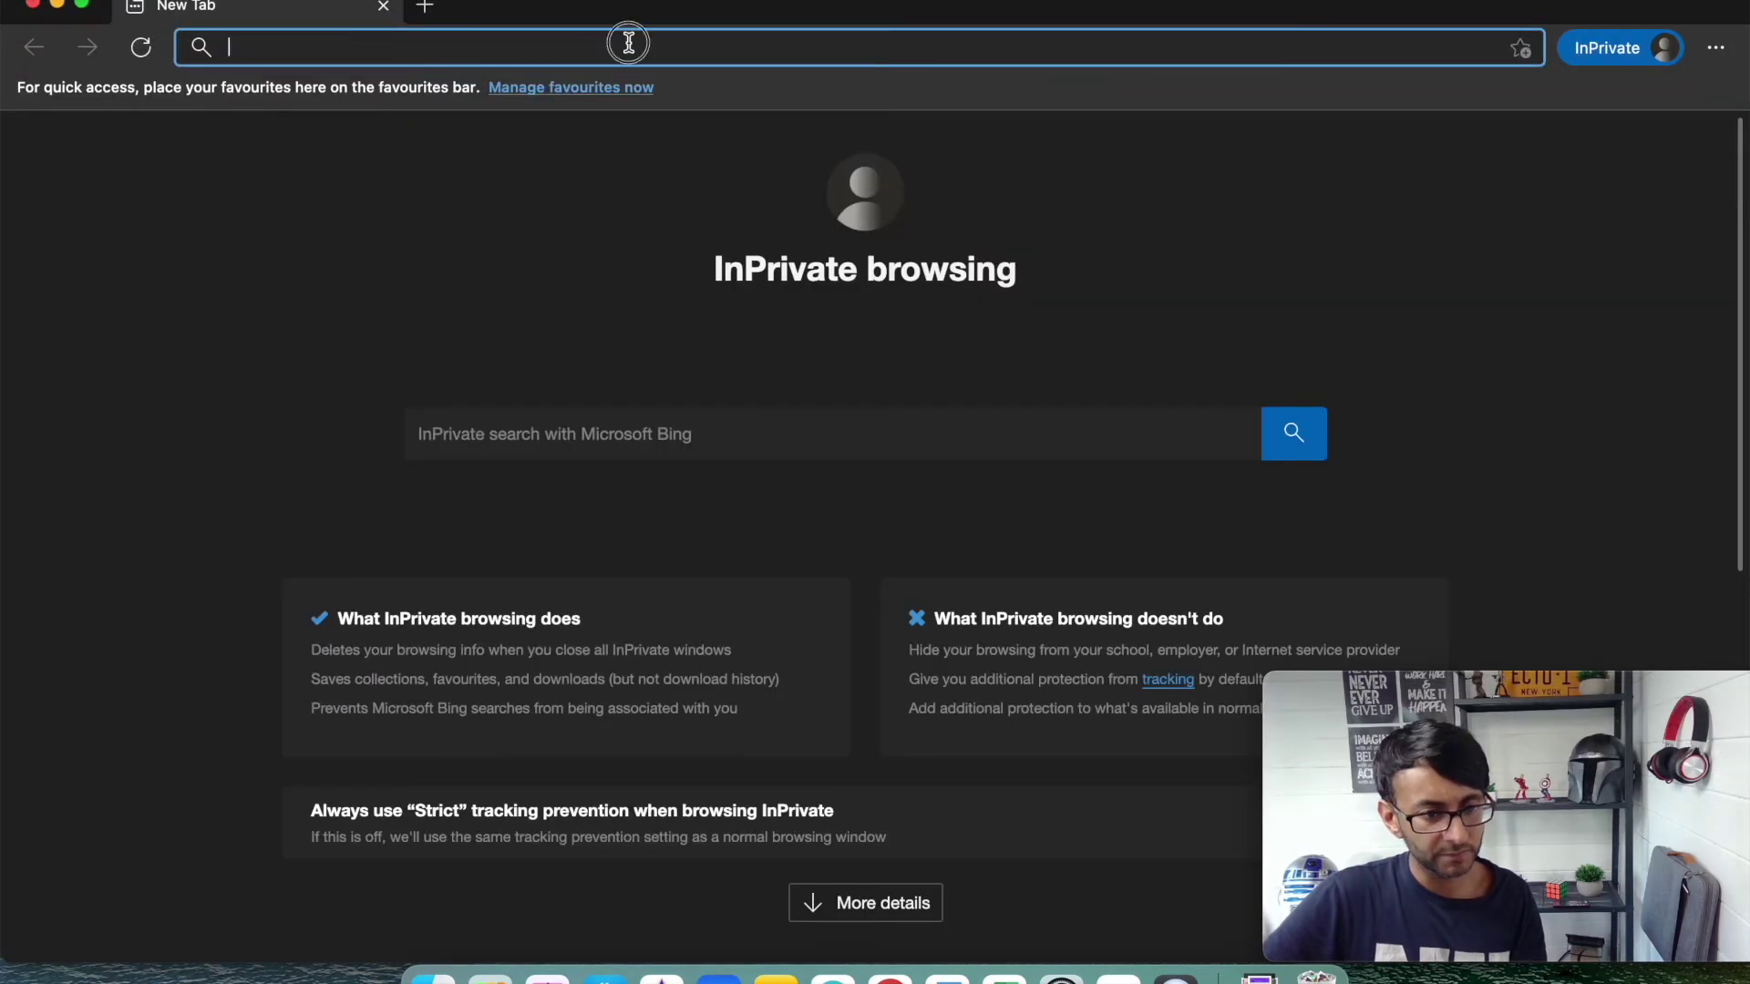
key("super+v")
type("section")
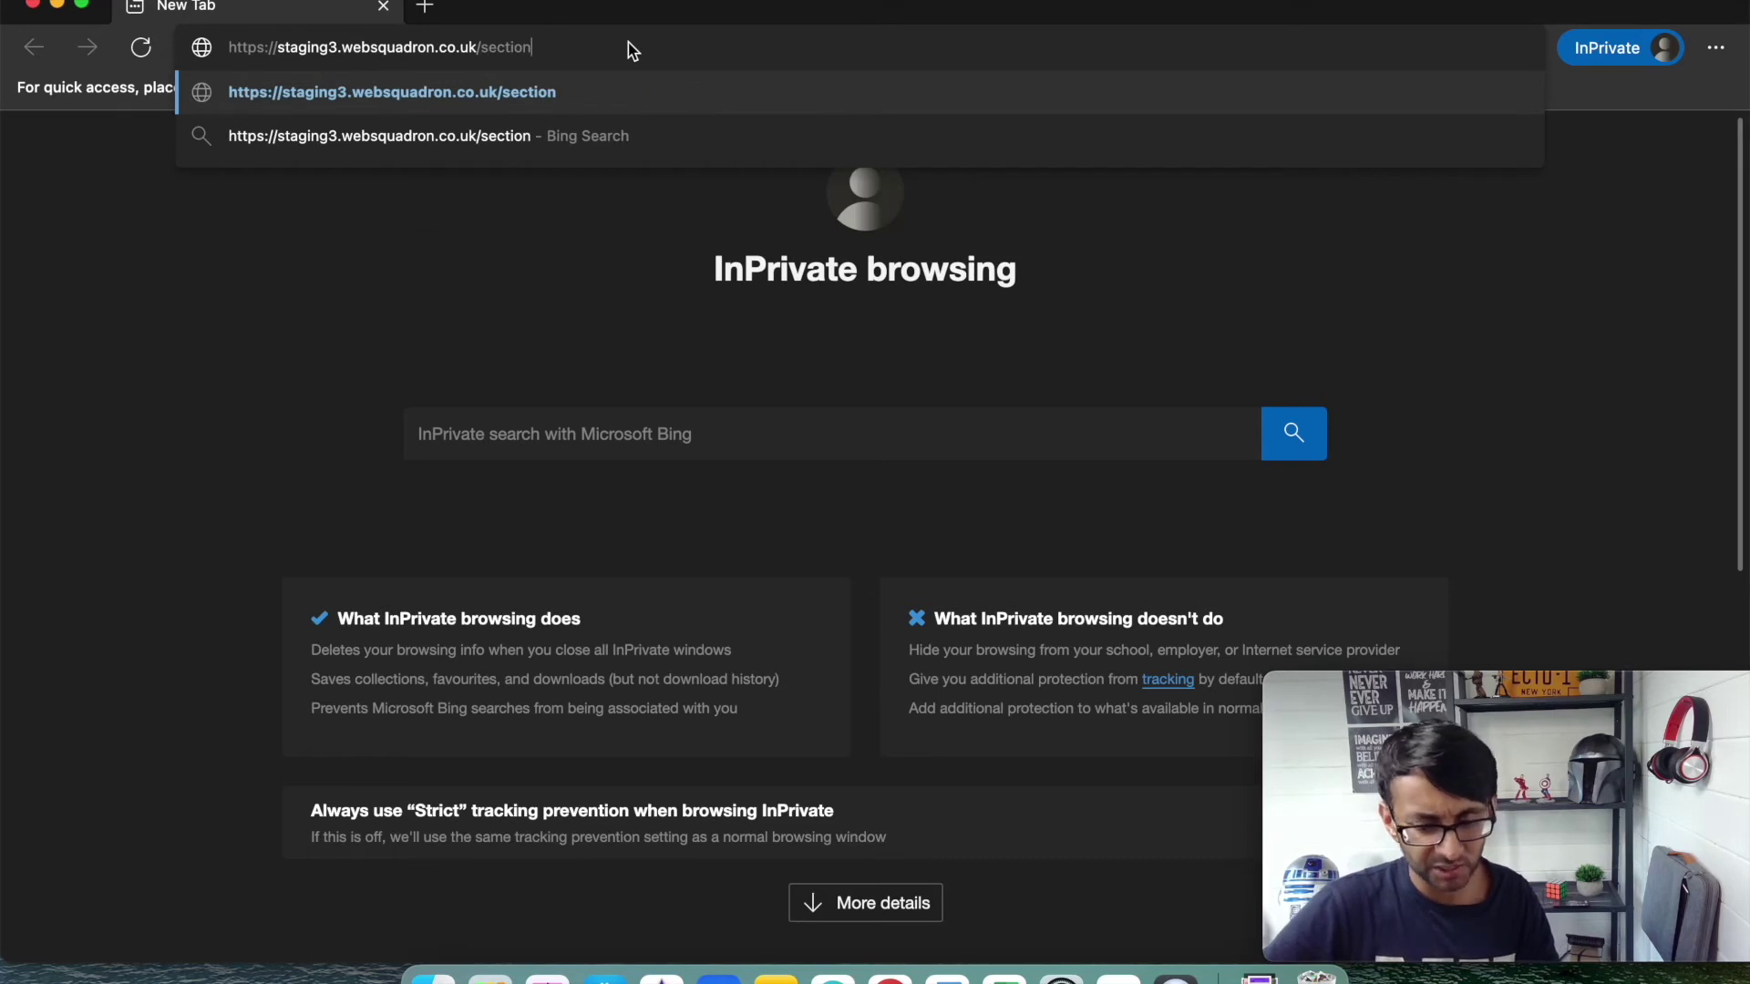
key("Return")
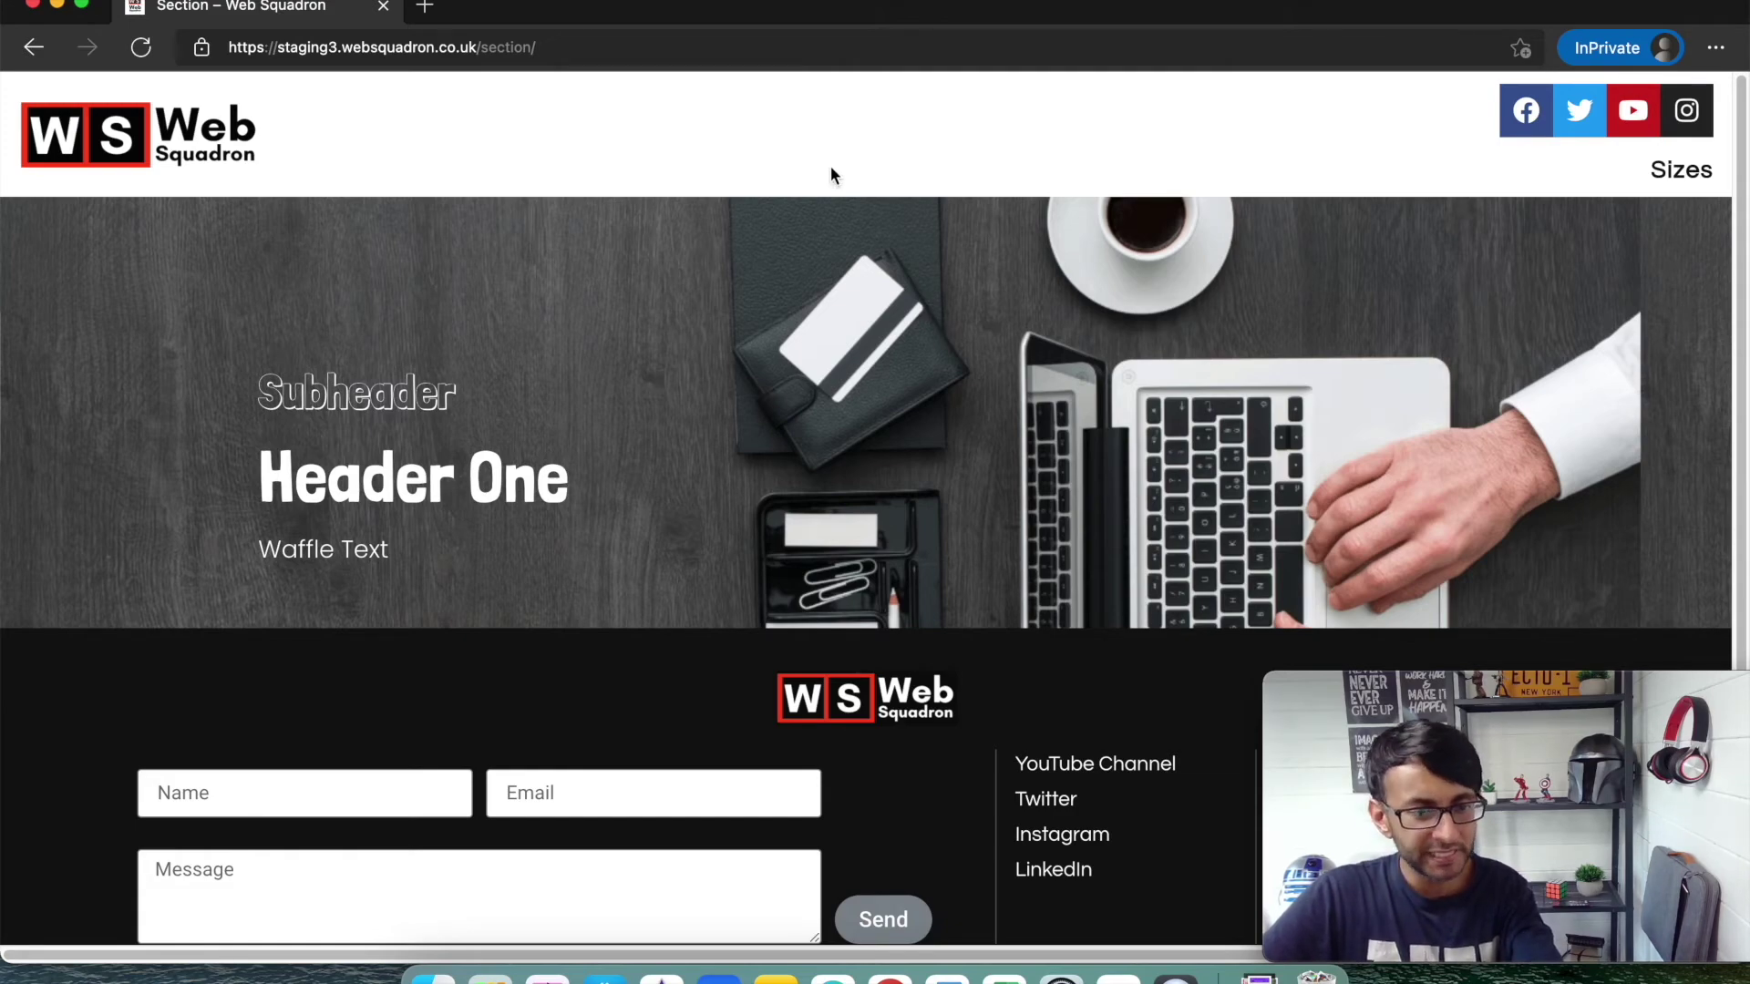
- Return to the Elementor editor, select the hero section's Style settings, and preview at desktop width
double_click(770, 18)
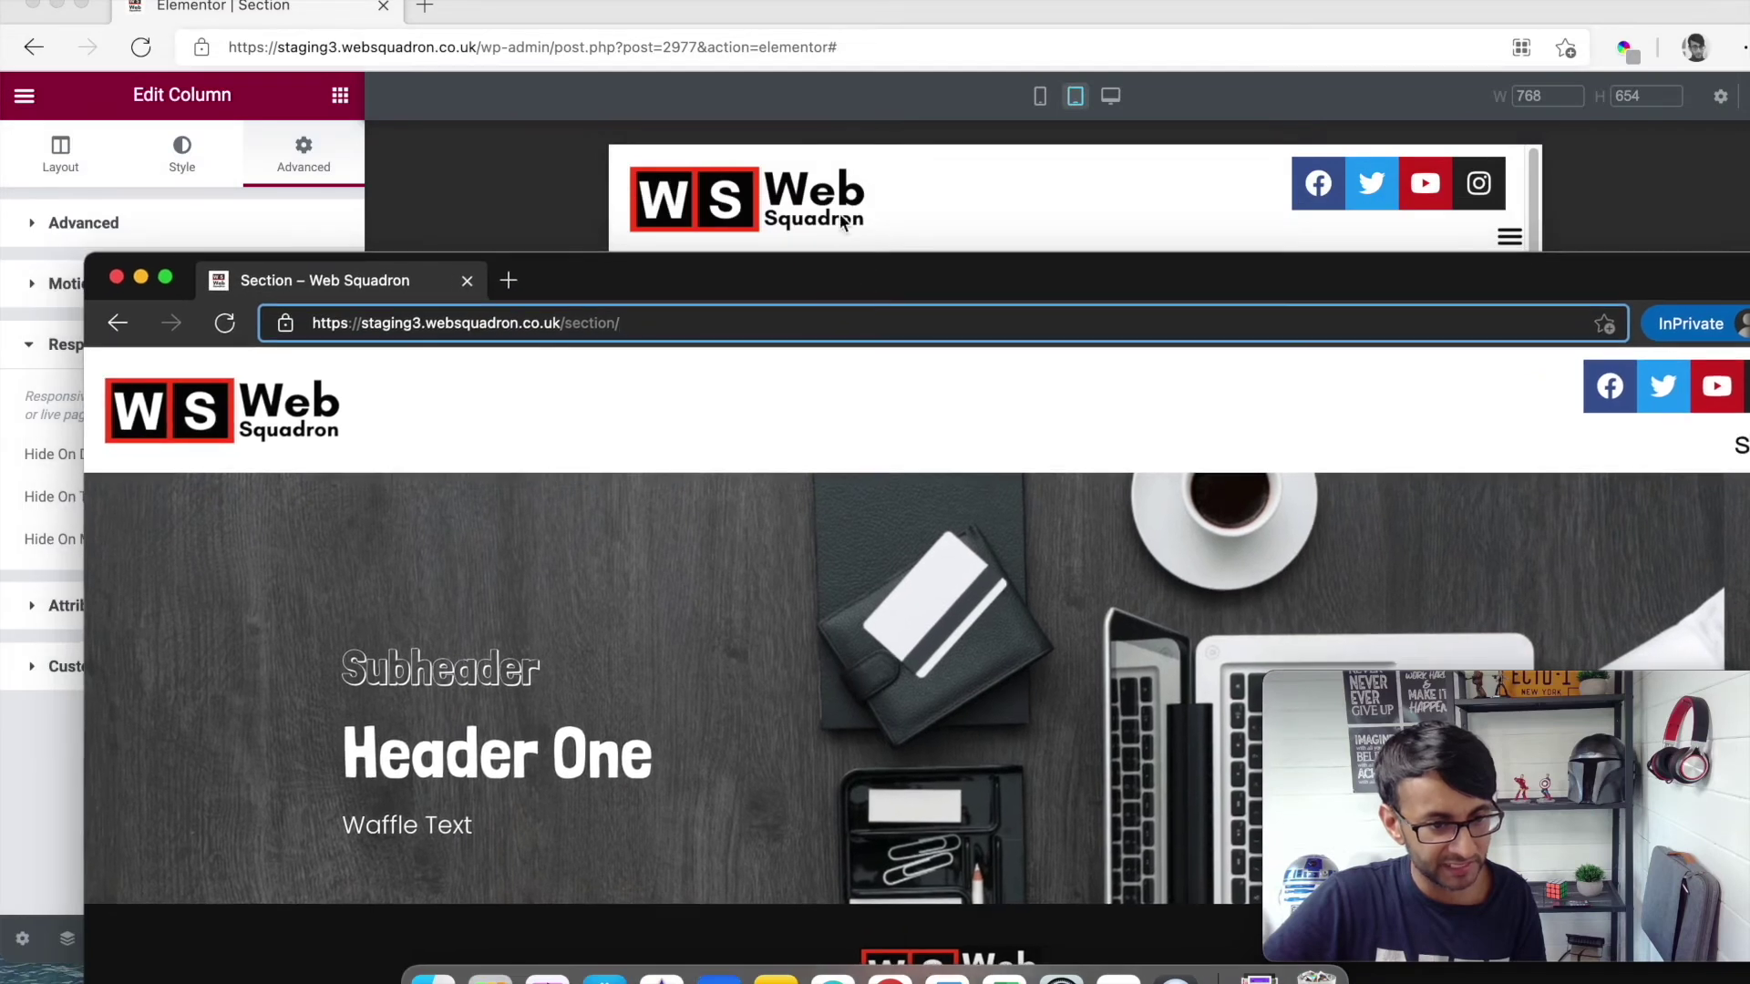
left_click(842, 221)
left_click(1065, 240)
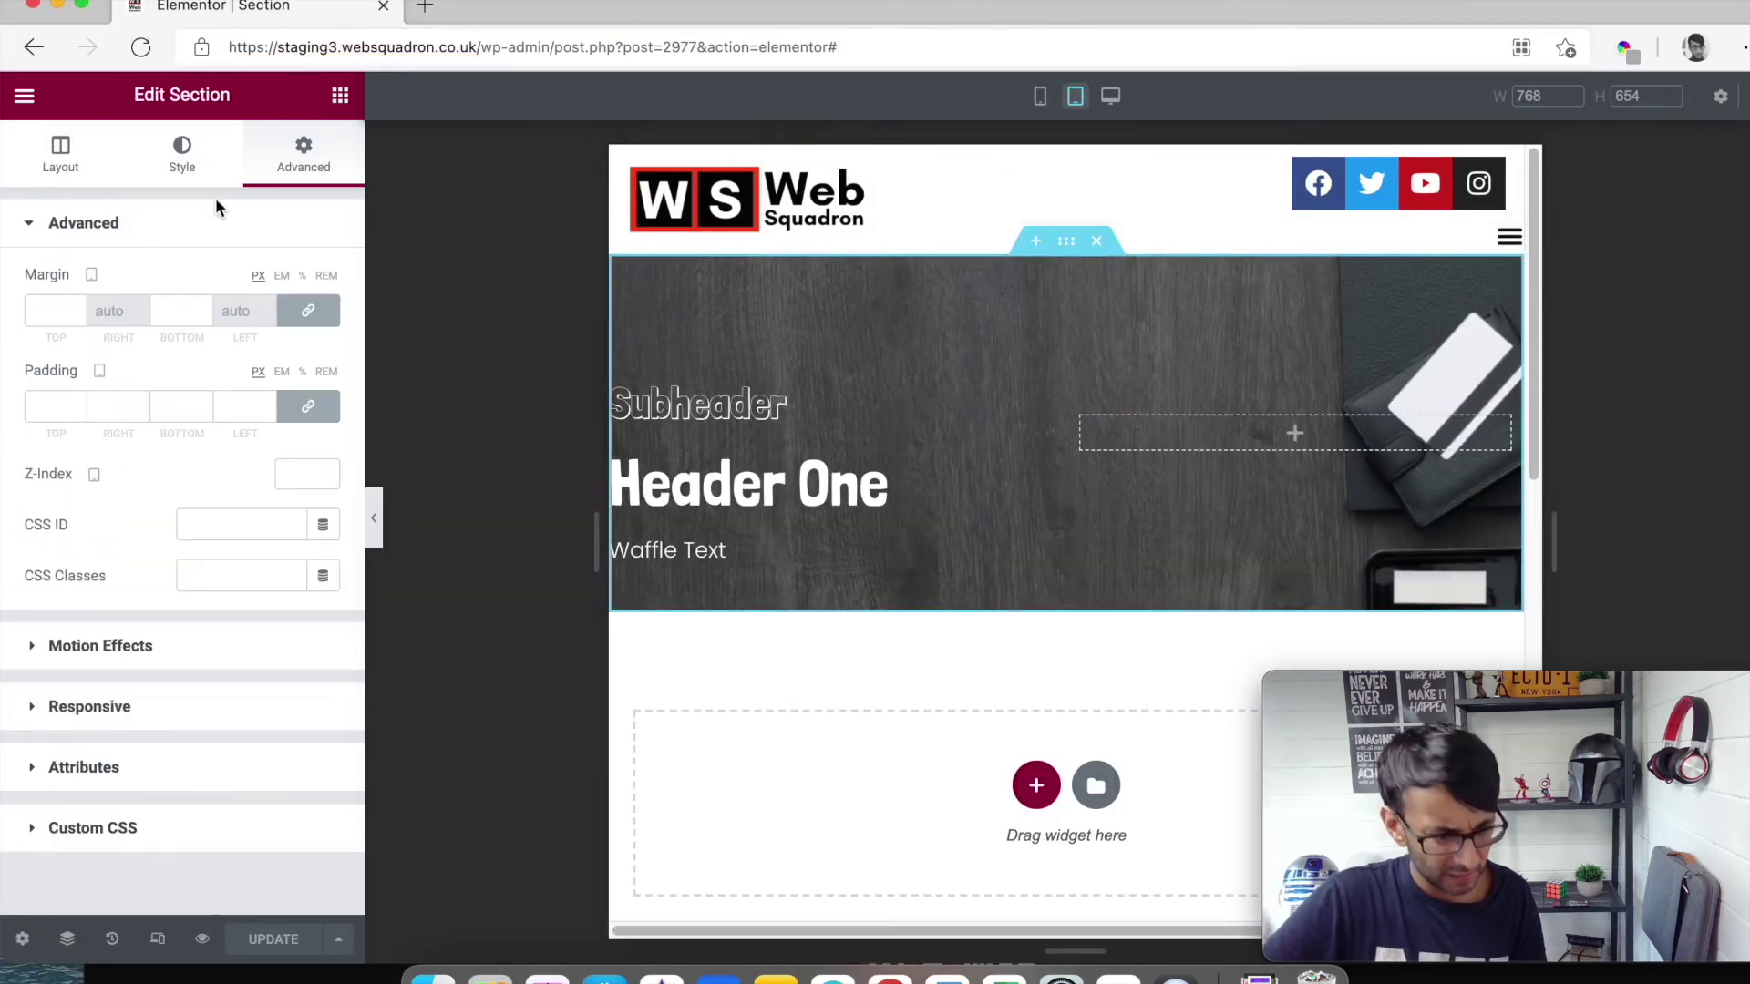
left_click(183, 159)
mouse_move(227, 496)
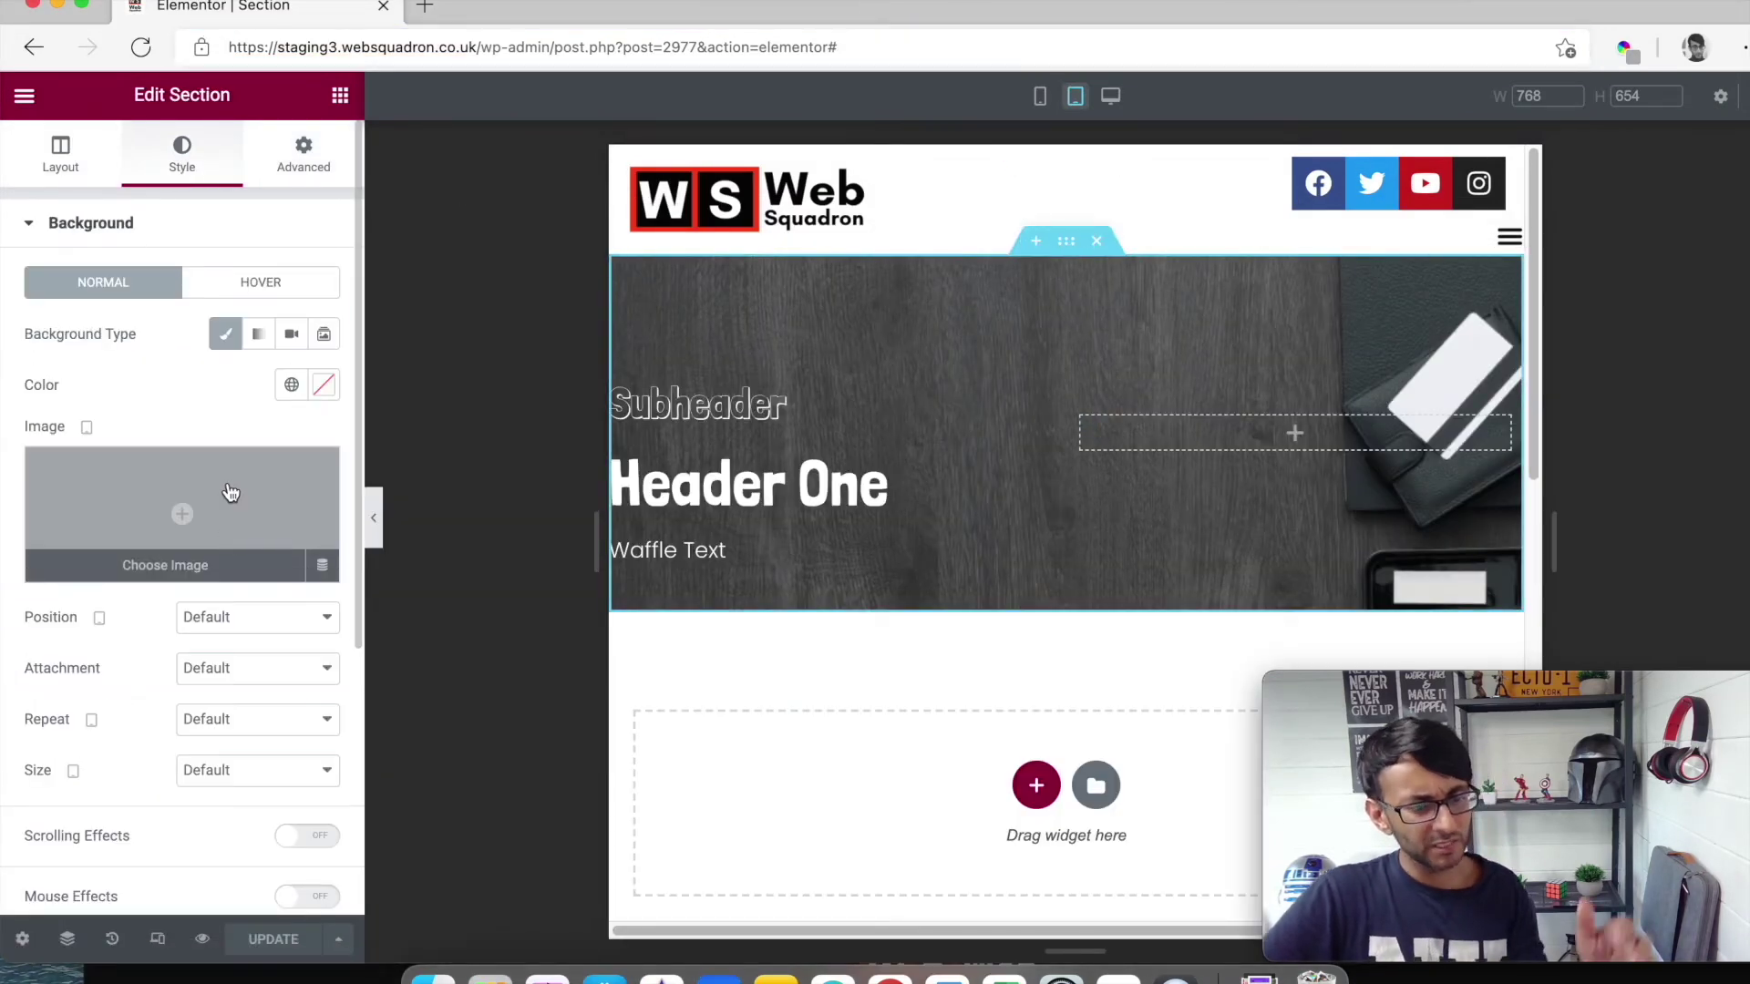
left_click(1109, 99)
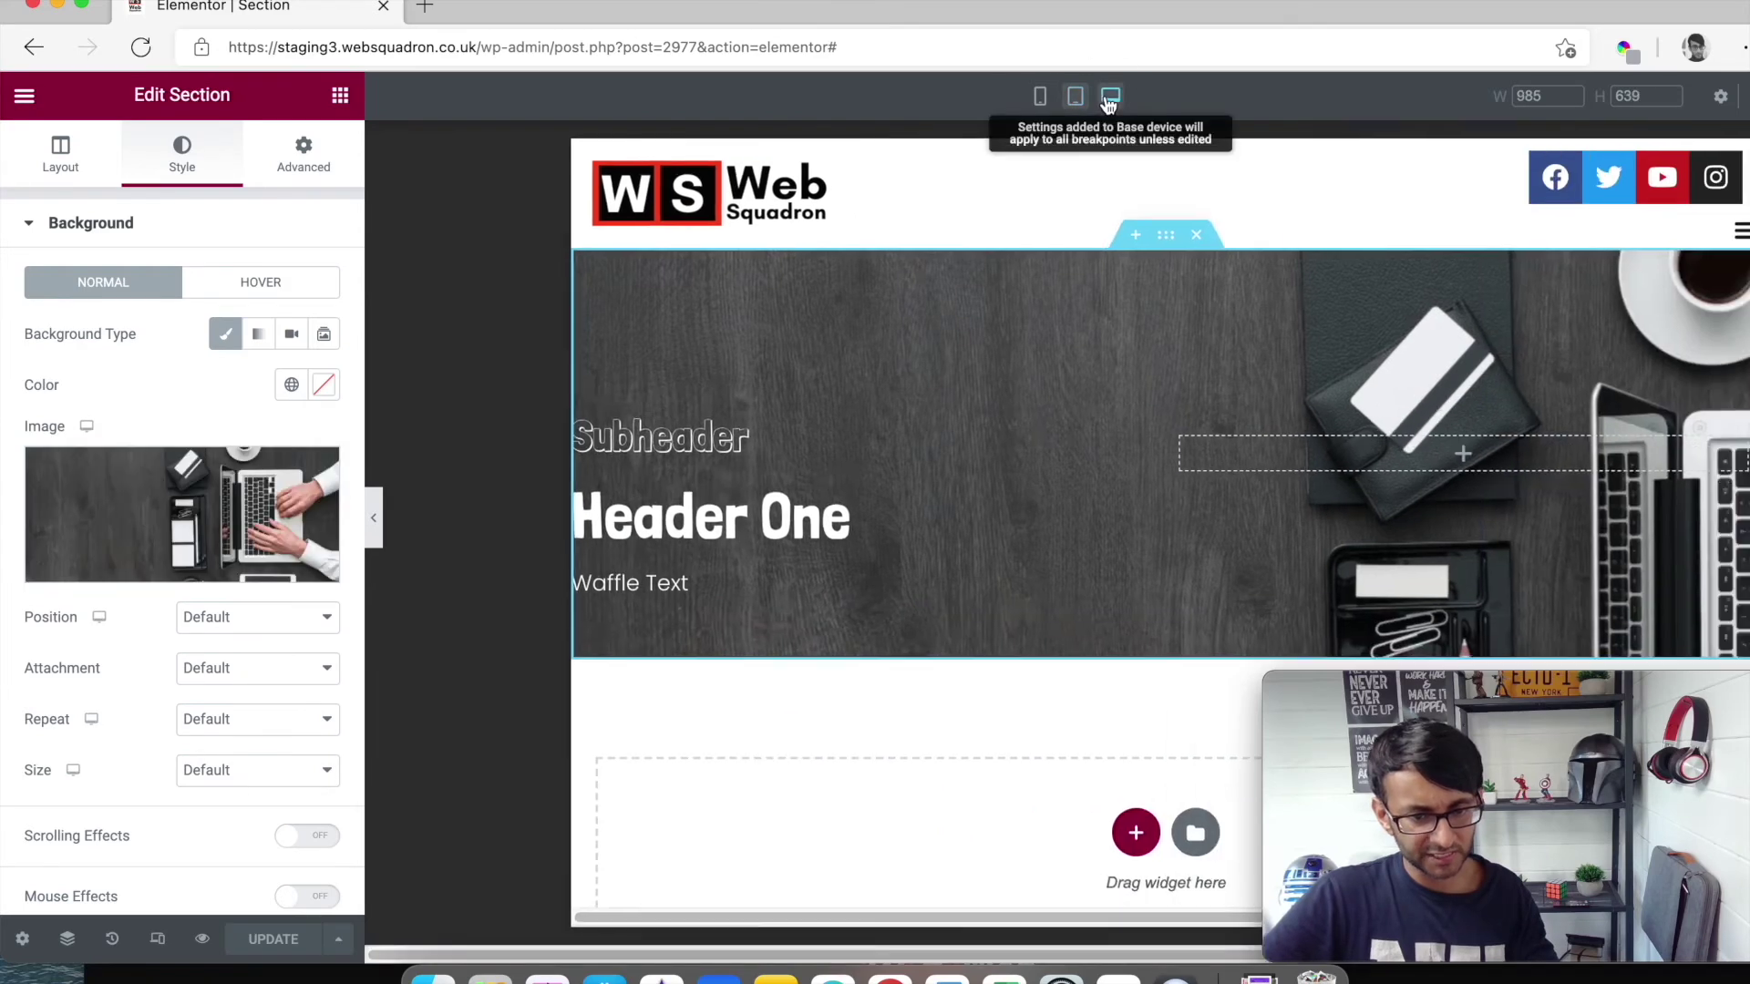
- Set the background to Center Center, Scroll, No-repeat and Cover, then Update the page
left_click(228, 617)
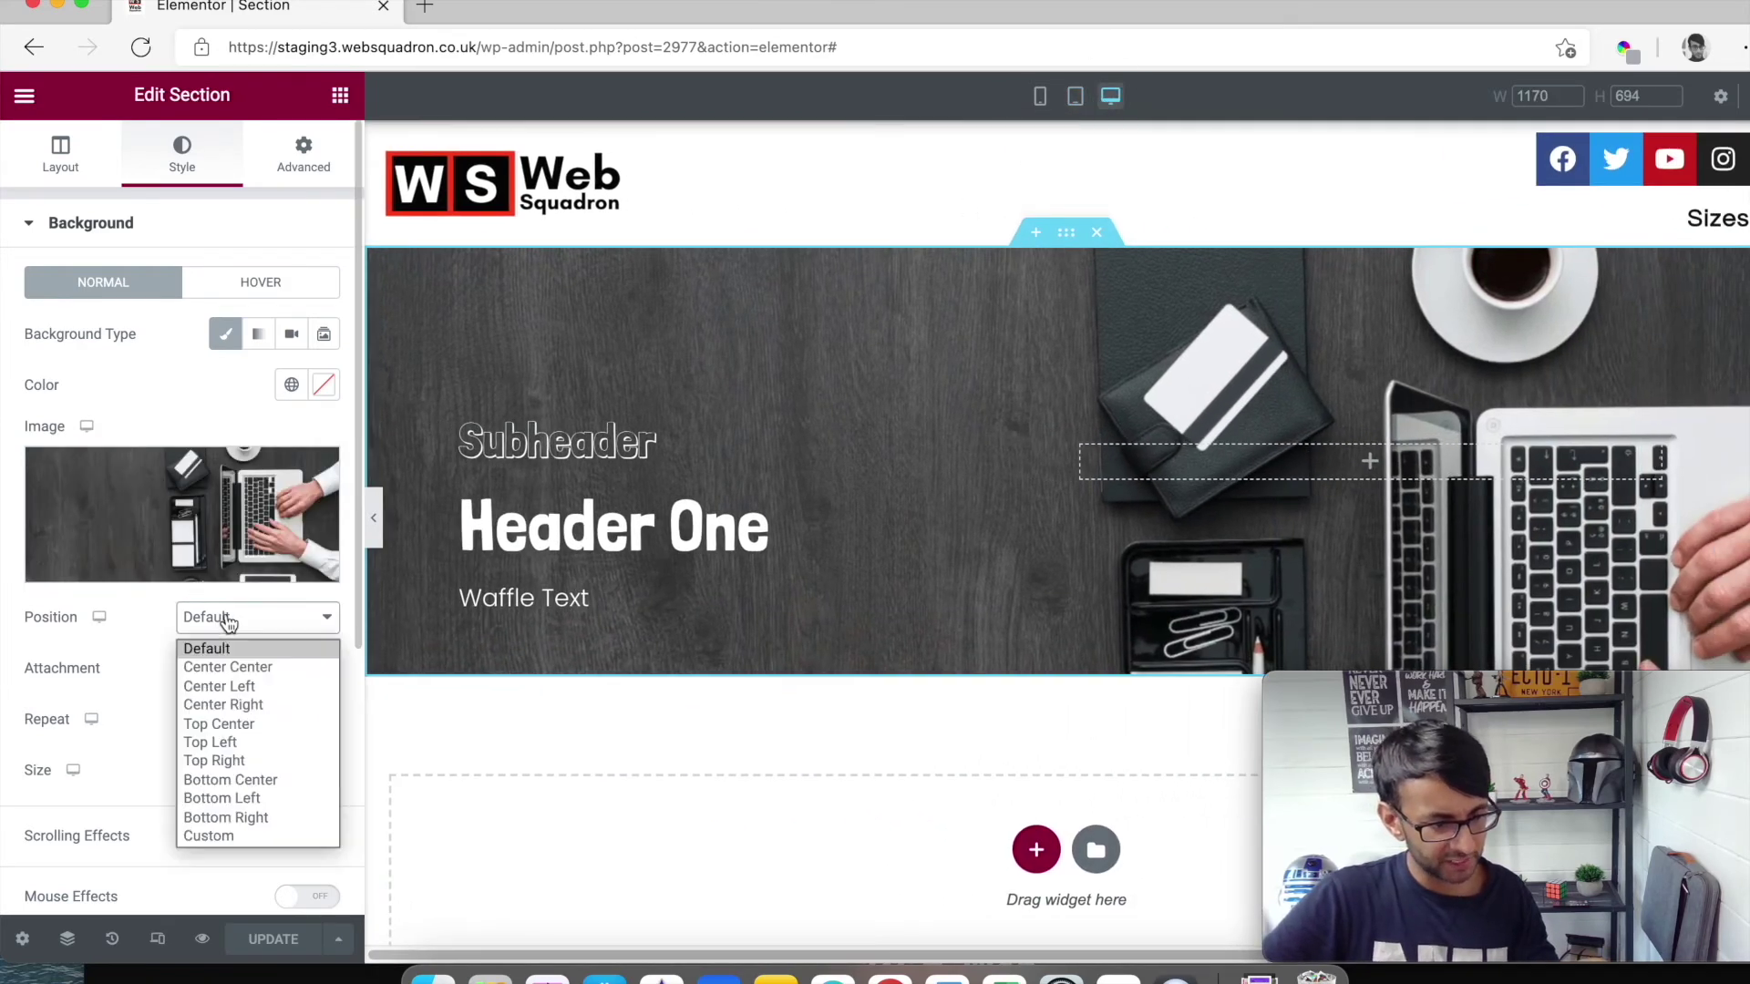
left_click(229, 668)
left_click(250, 668)
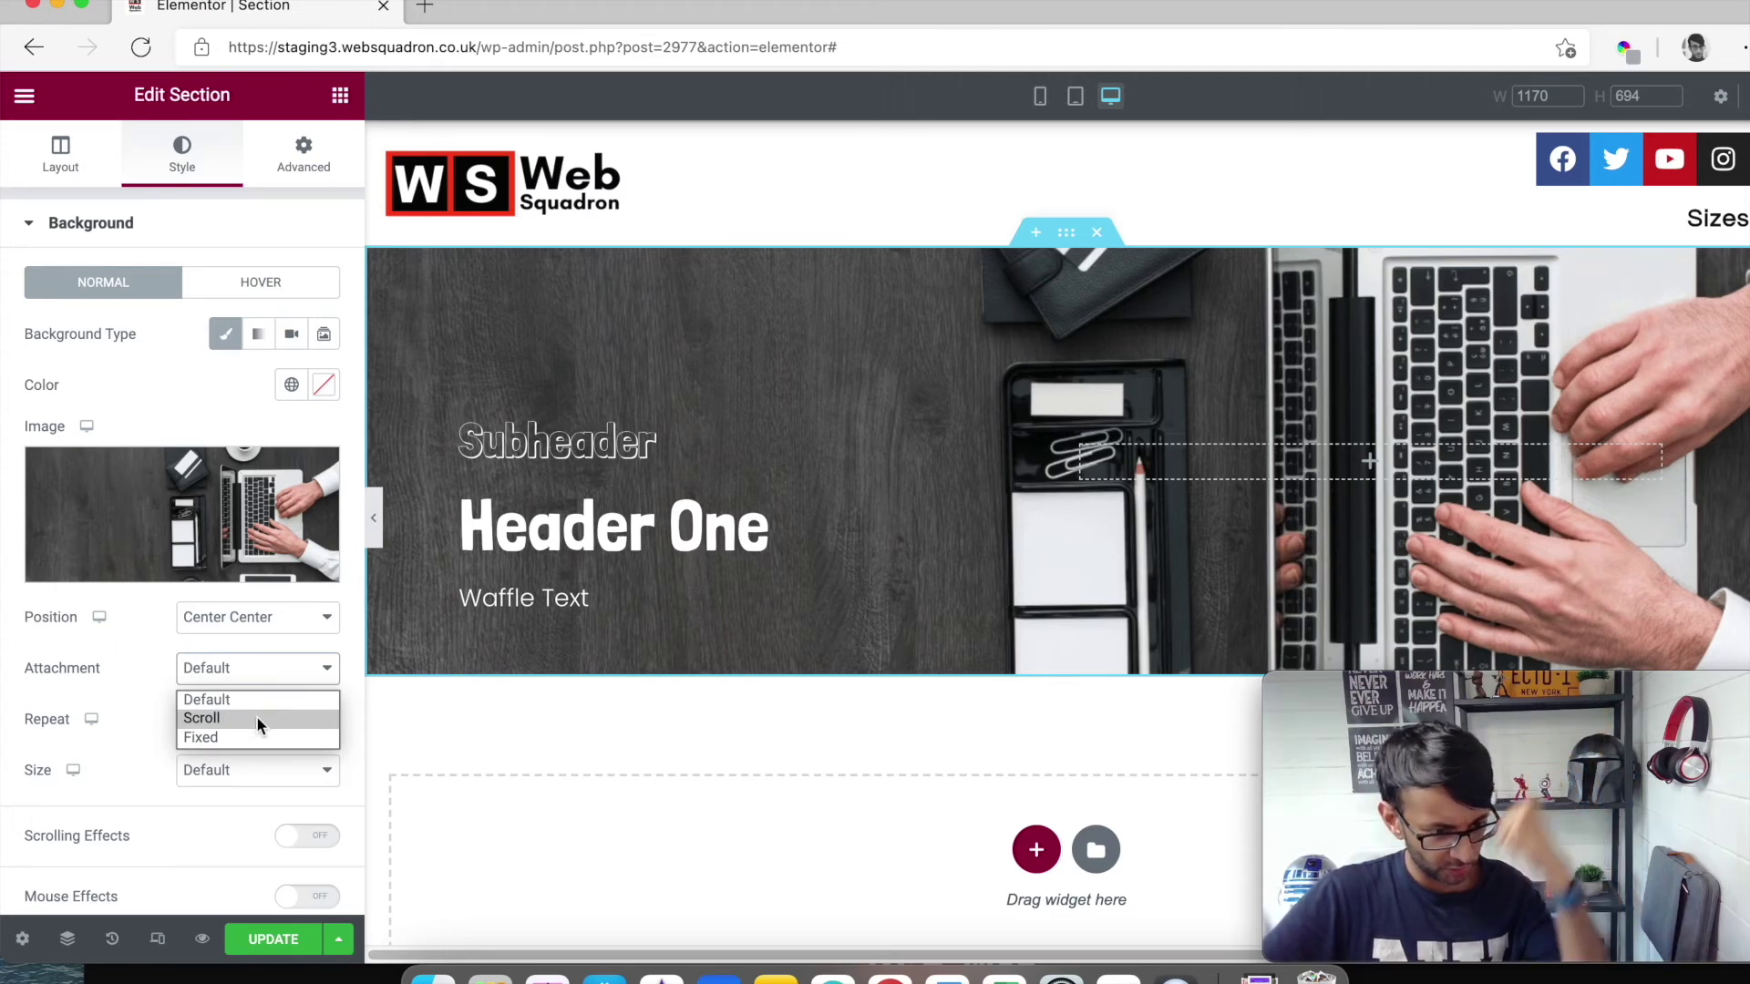
left_click(256, 719)
left_click(254, 720)
left_click(249, 768)
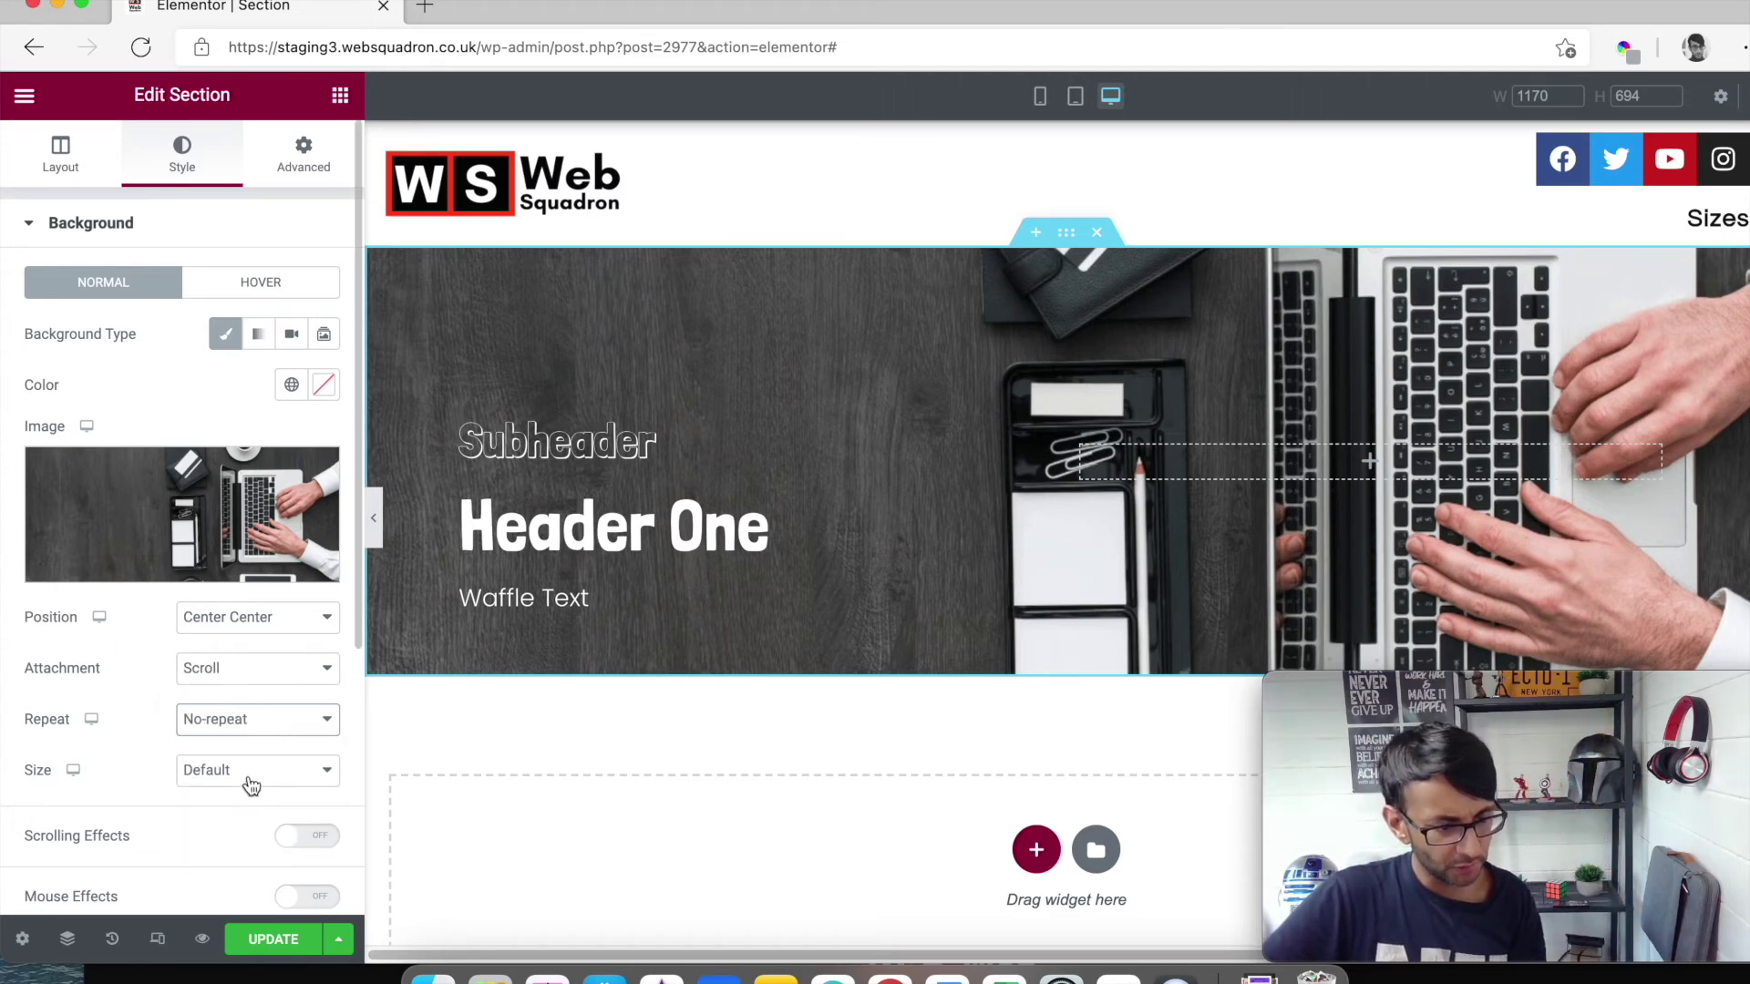
left_click(252, 772)
left_click(246, 836)
left_click(271, 939)
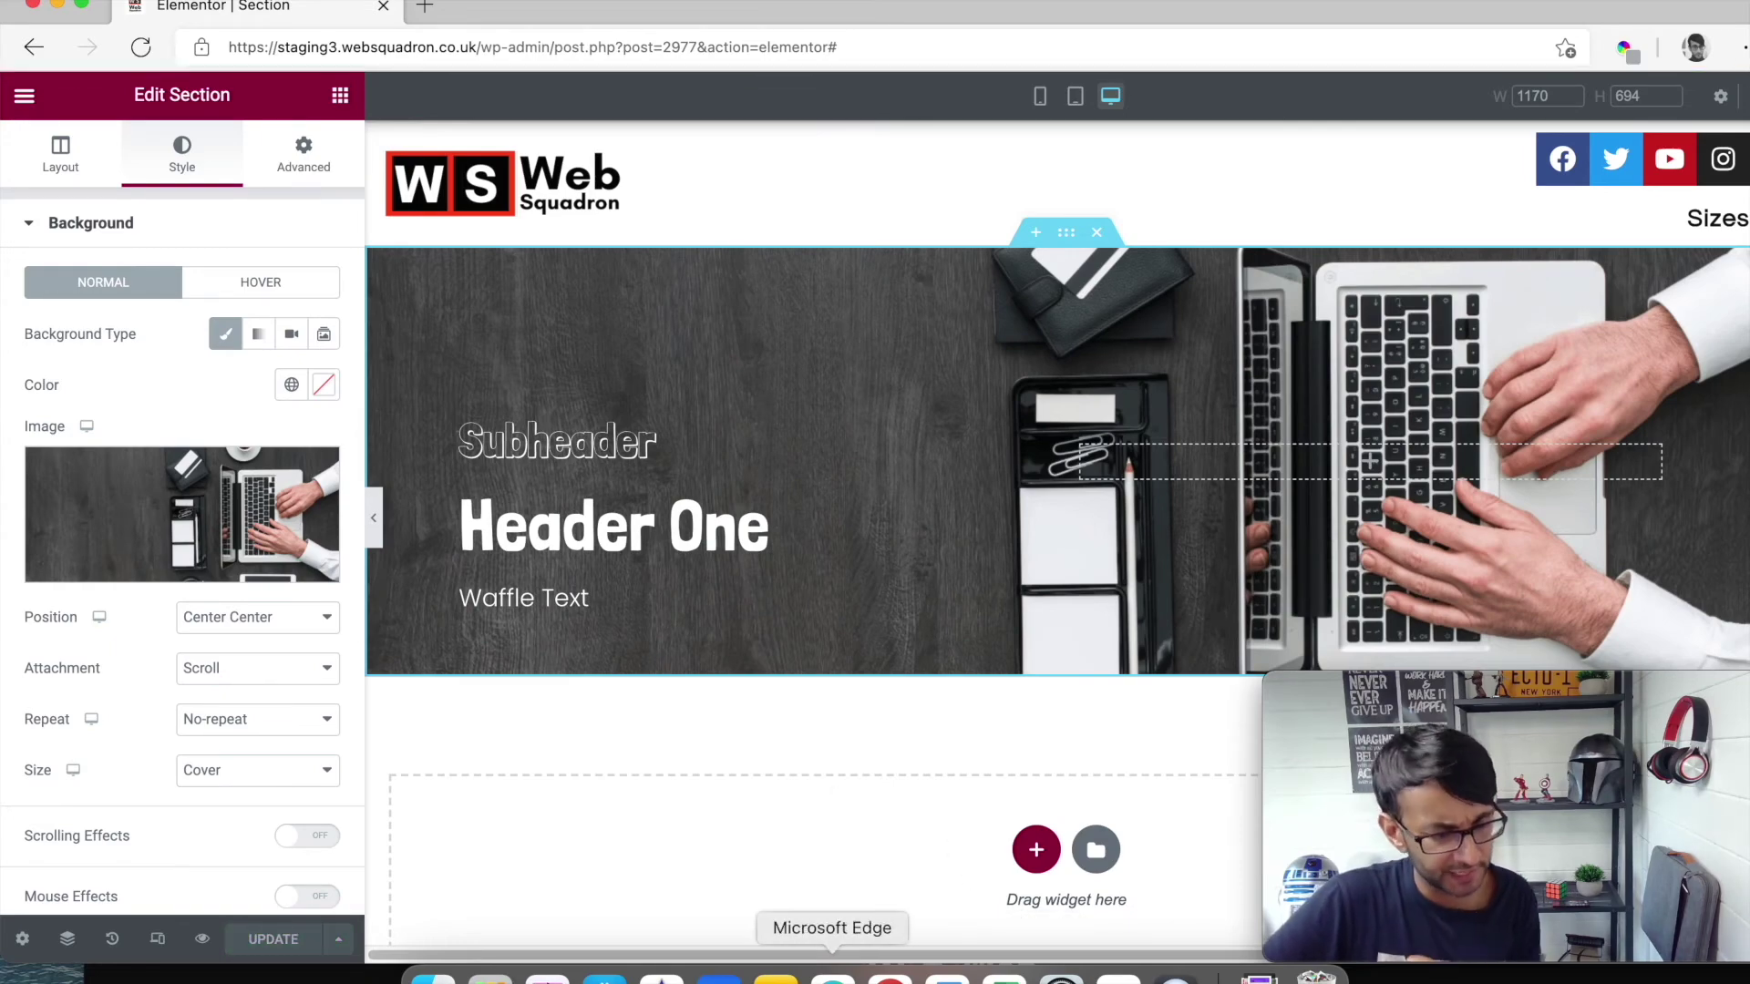
right_click(832, 977)
- Maximise the InPrivate window and reload the live Section page to show the saved background
left_click(945, 719)
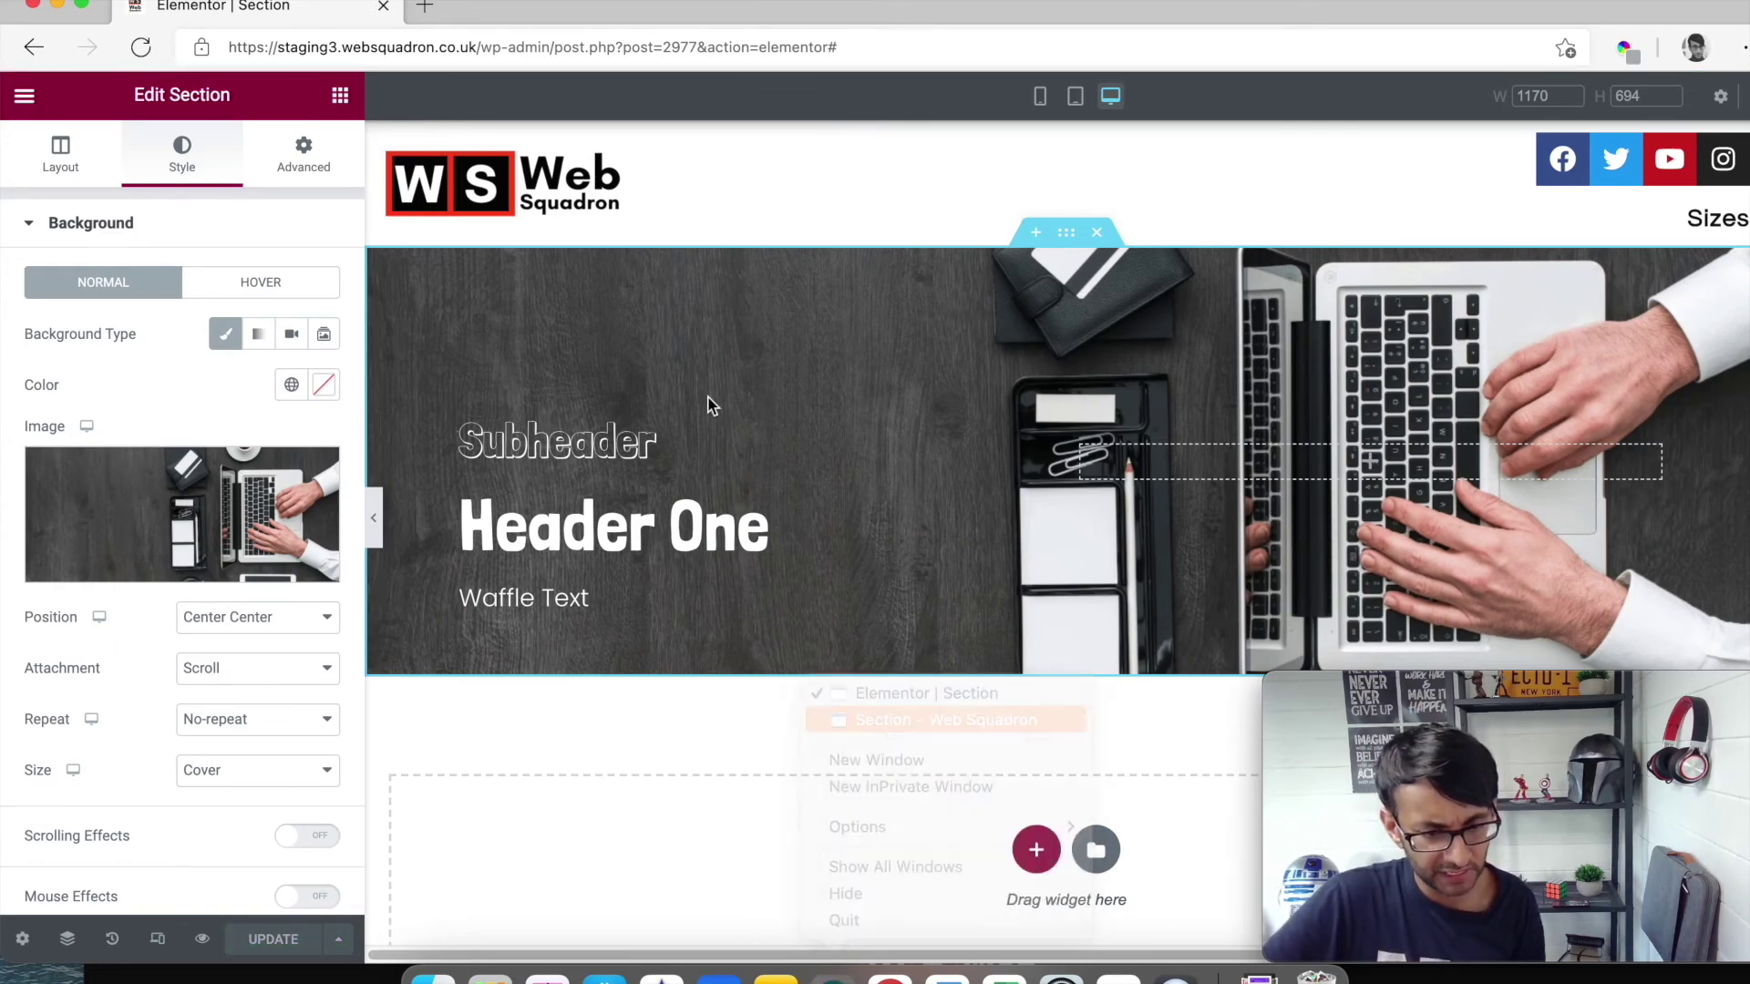
left_click_drag(762, 304, 664, 19)
key("super+r")
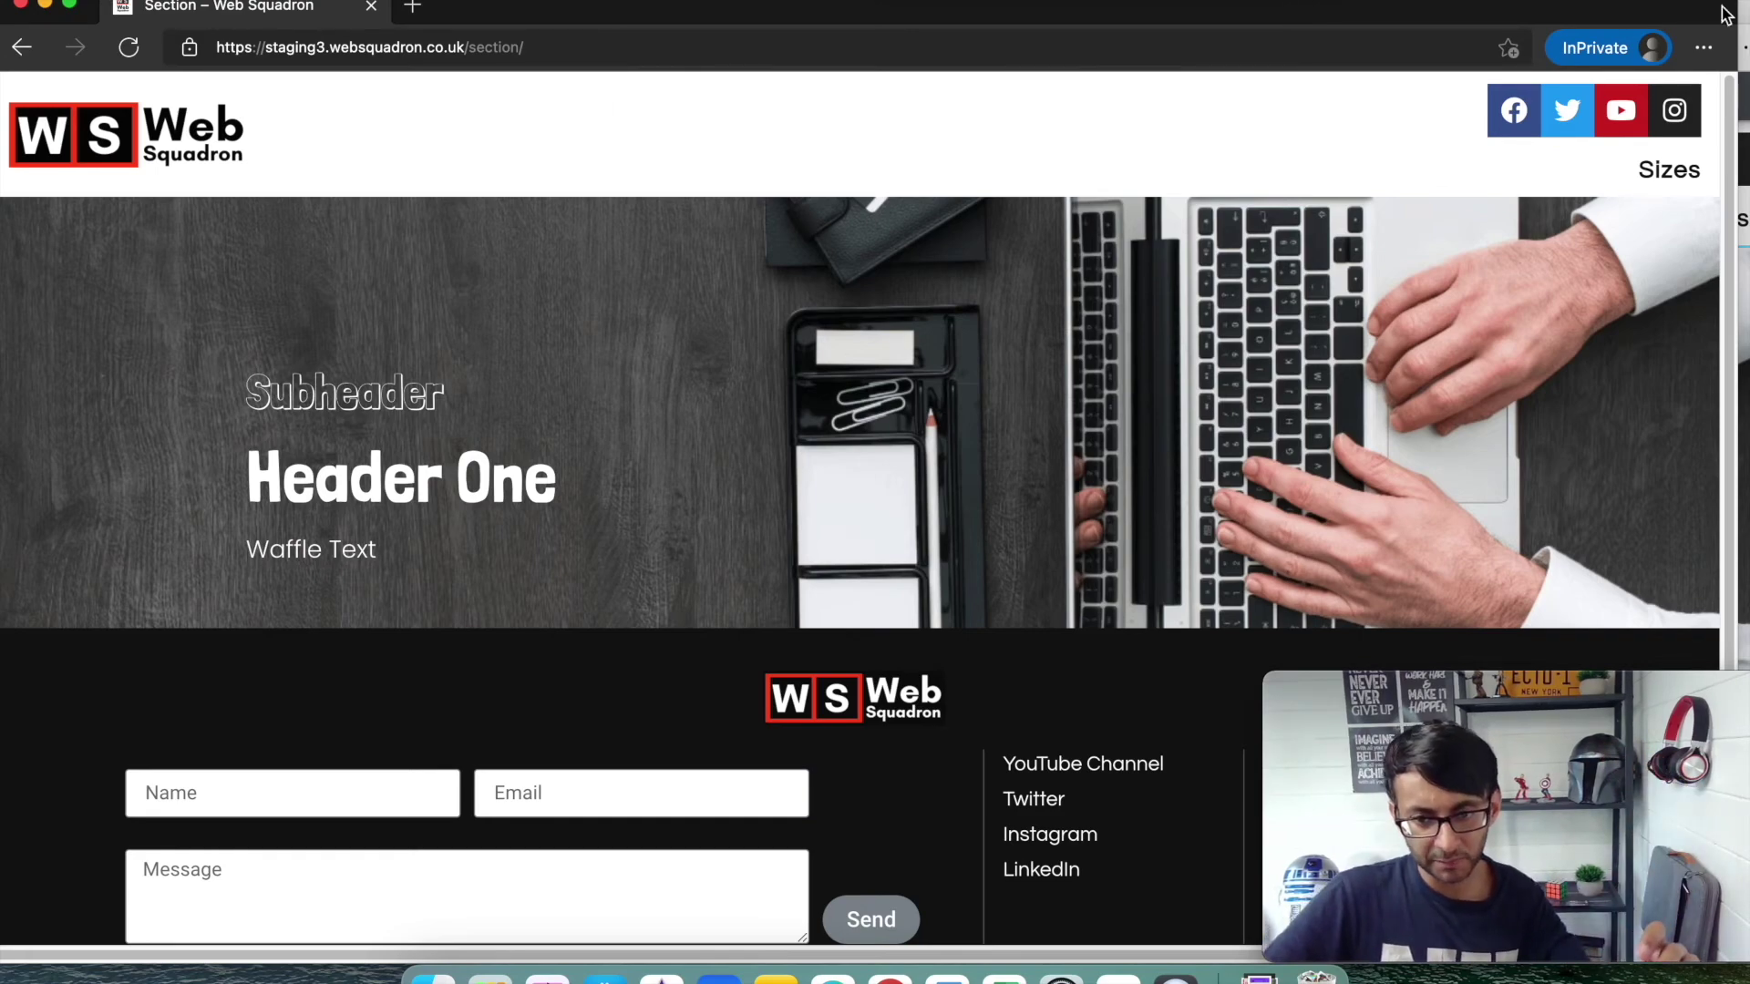
- Resize the browser between tablet-like and full widths to check the hero's responsive reflow
left_click_drag(1734, 4, 1417, 121)
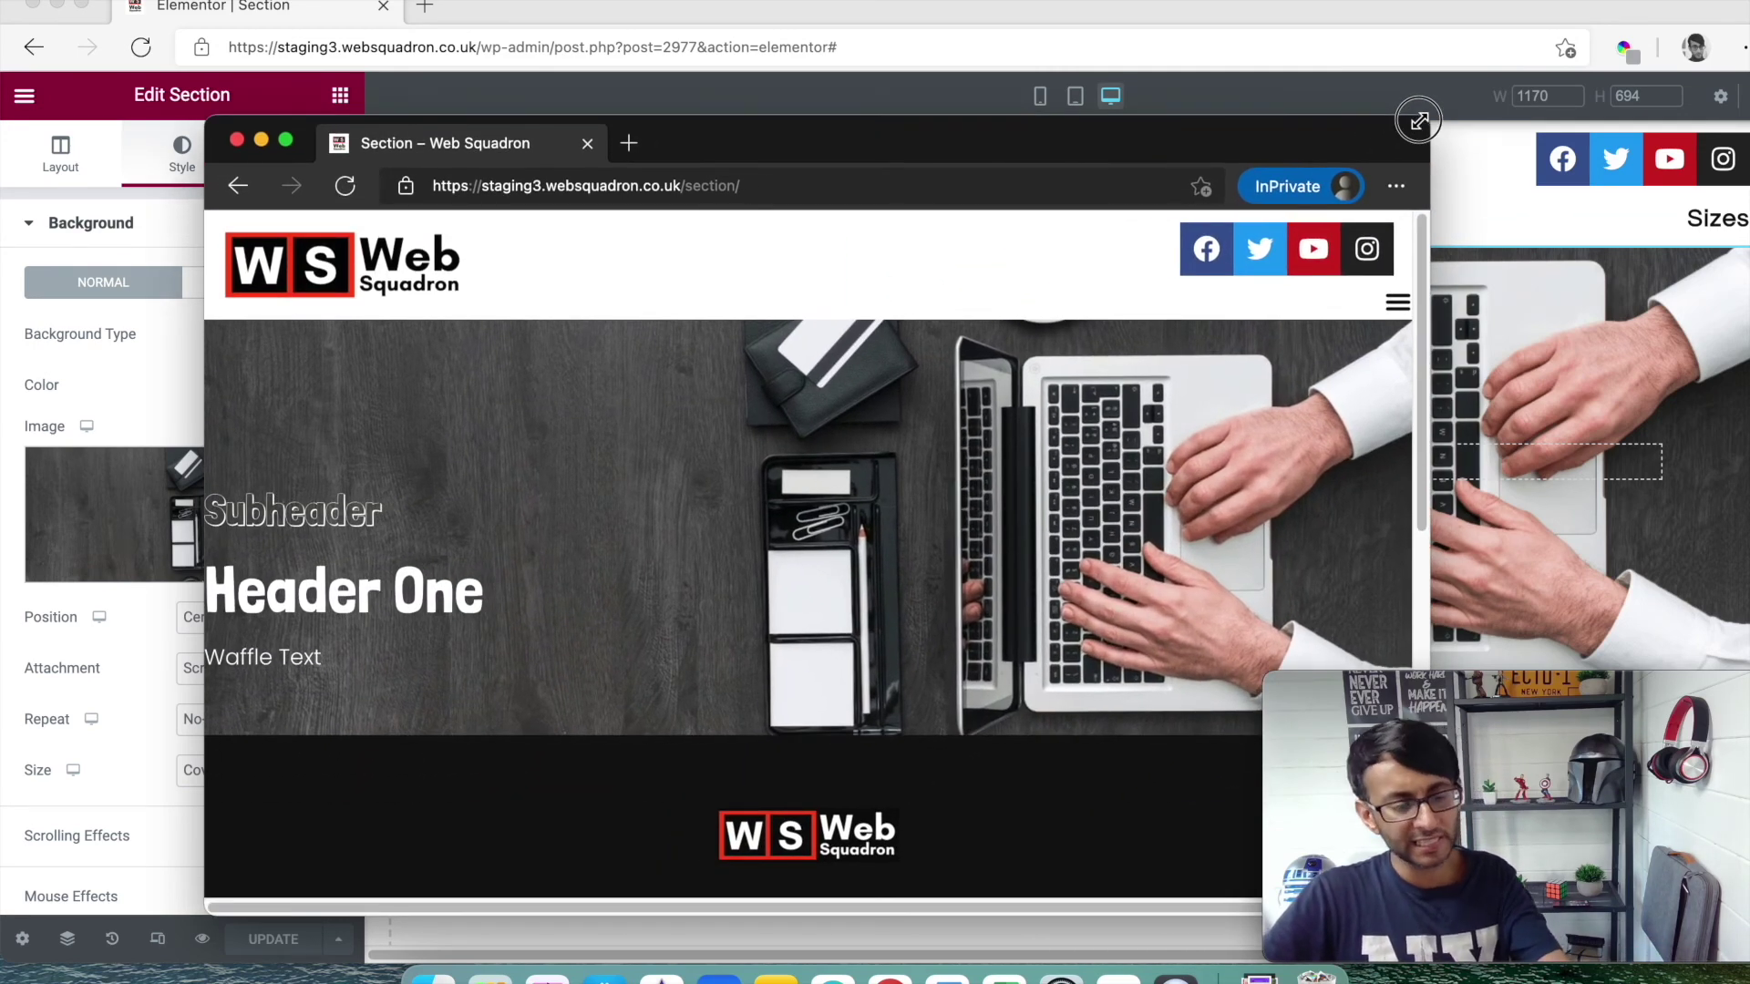
left_click_drag(1418, 122, 1659, 15)
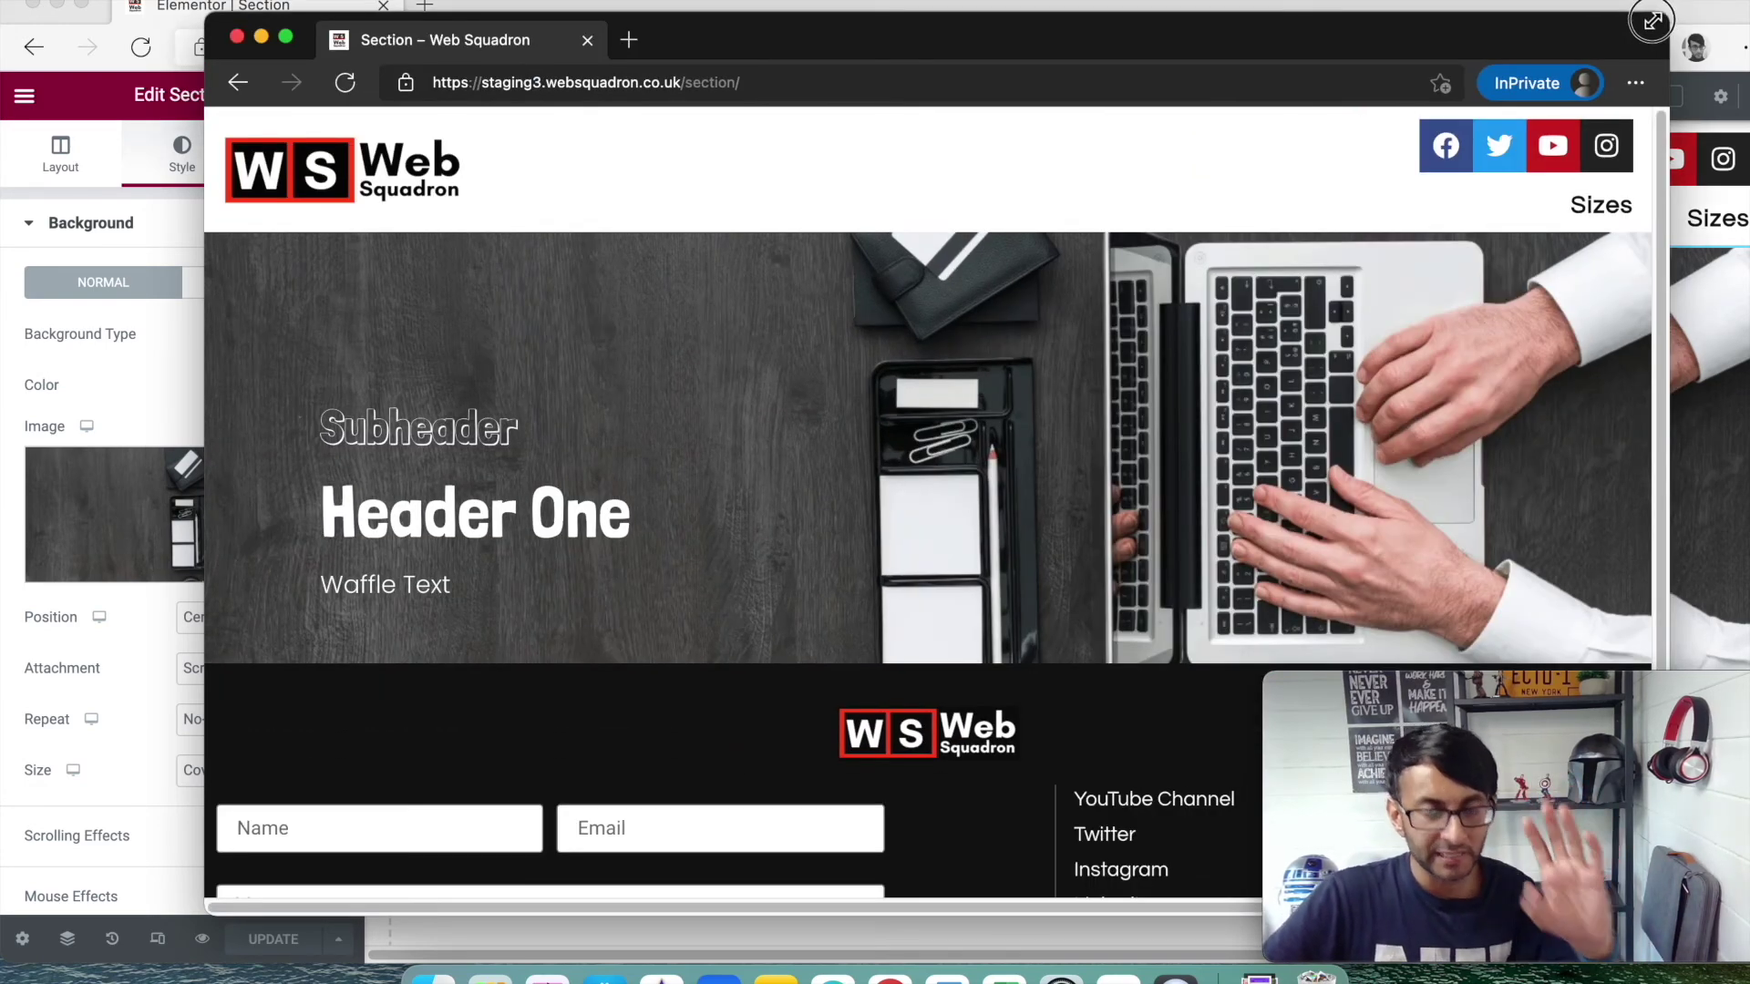
left_click_drag(1659, 18, 1122, 286)
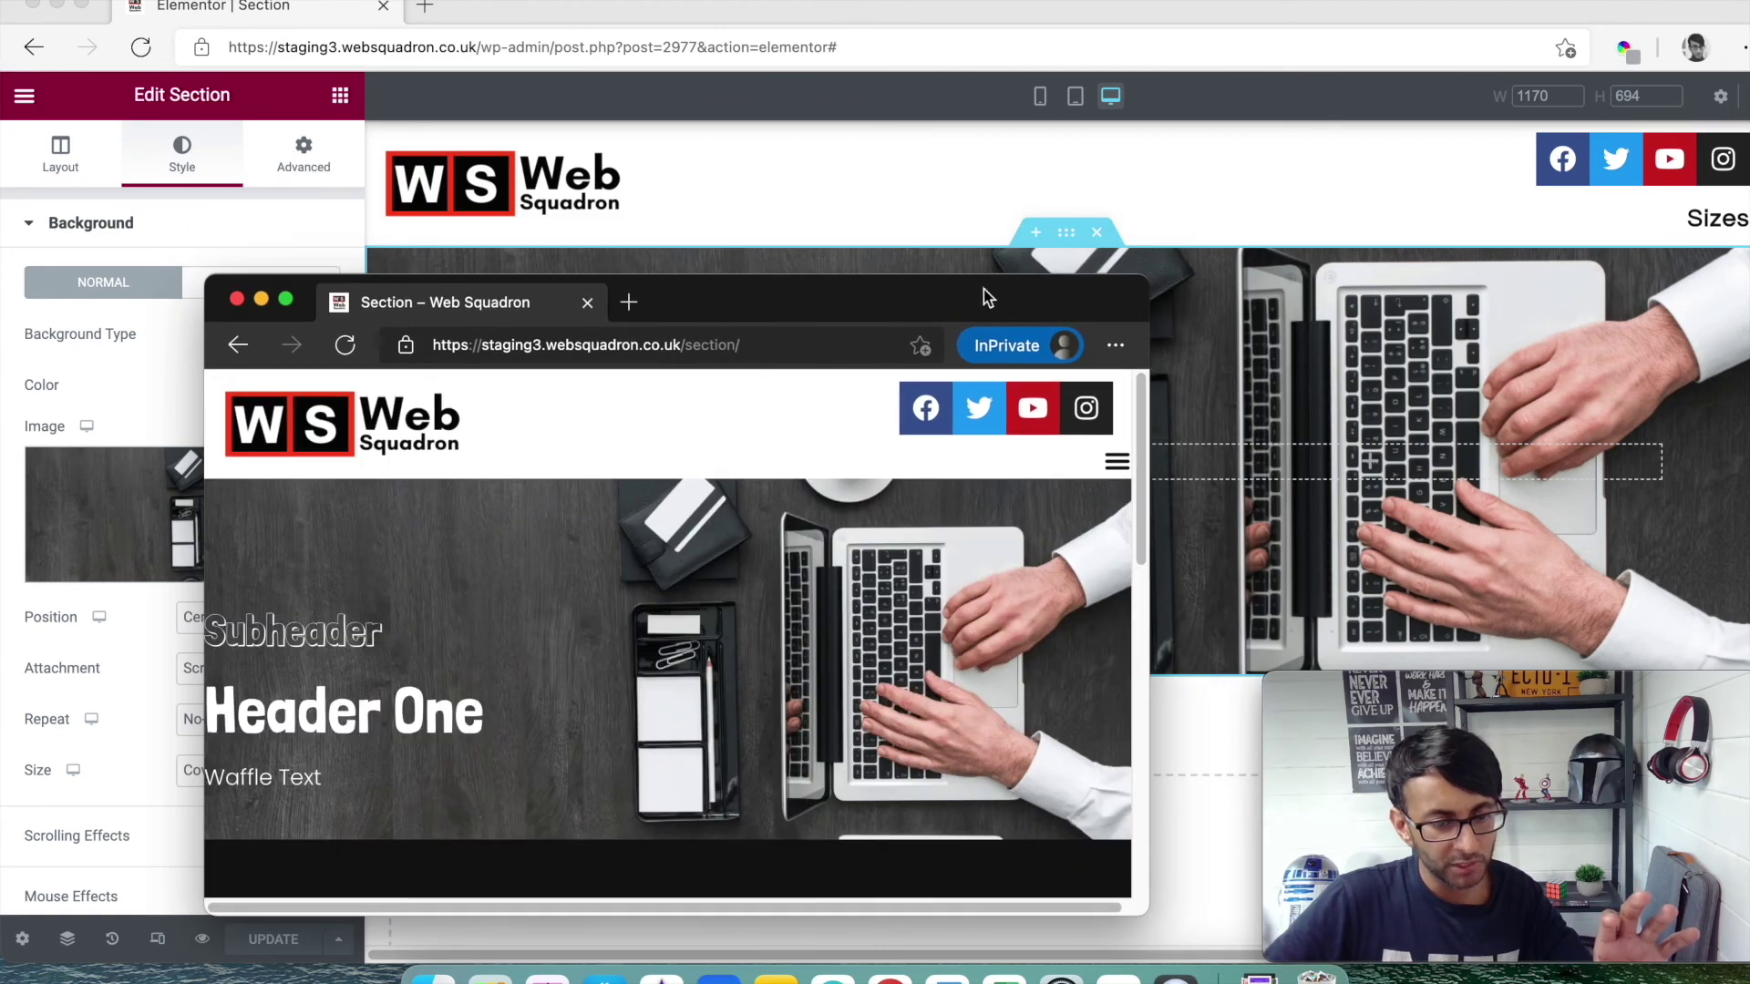
left_click_drag(984, 297, 1151, 1)
left_click_drag(1301, 3, 1007, 102)
left_click_drag(879, 620, 902, 959)
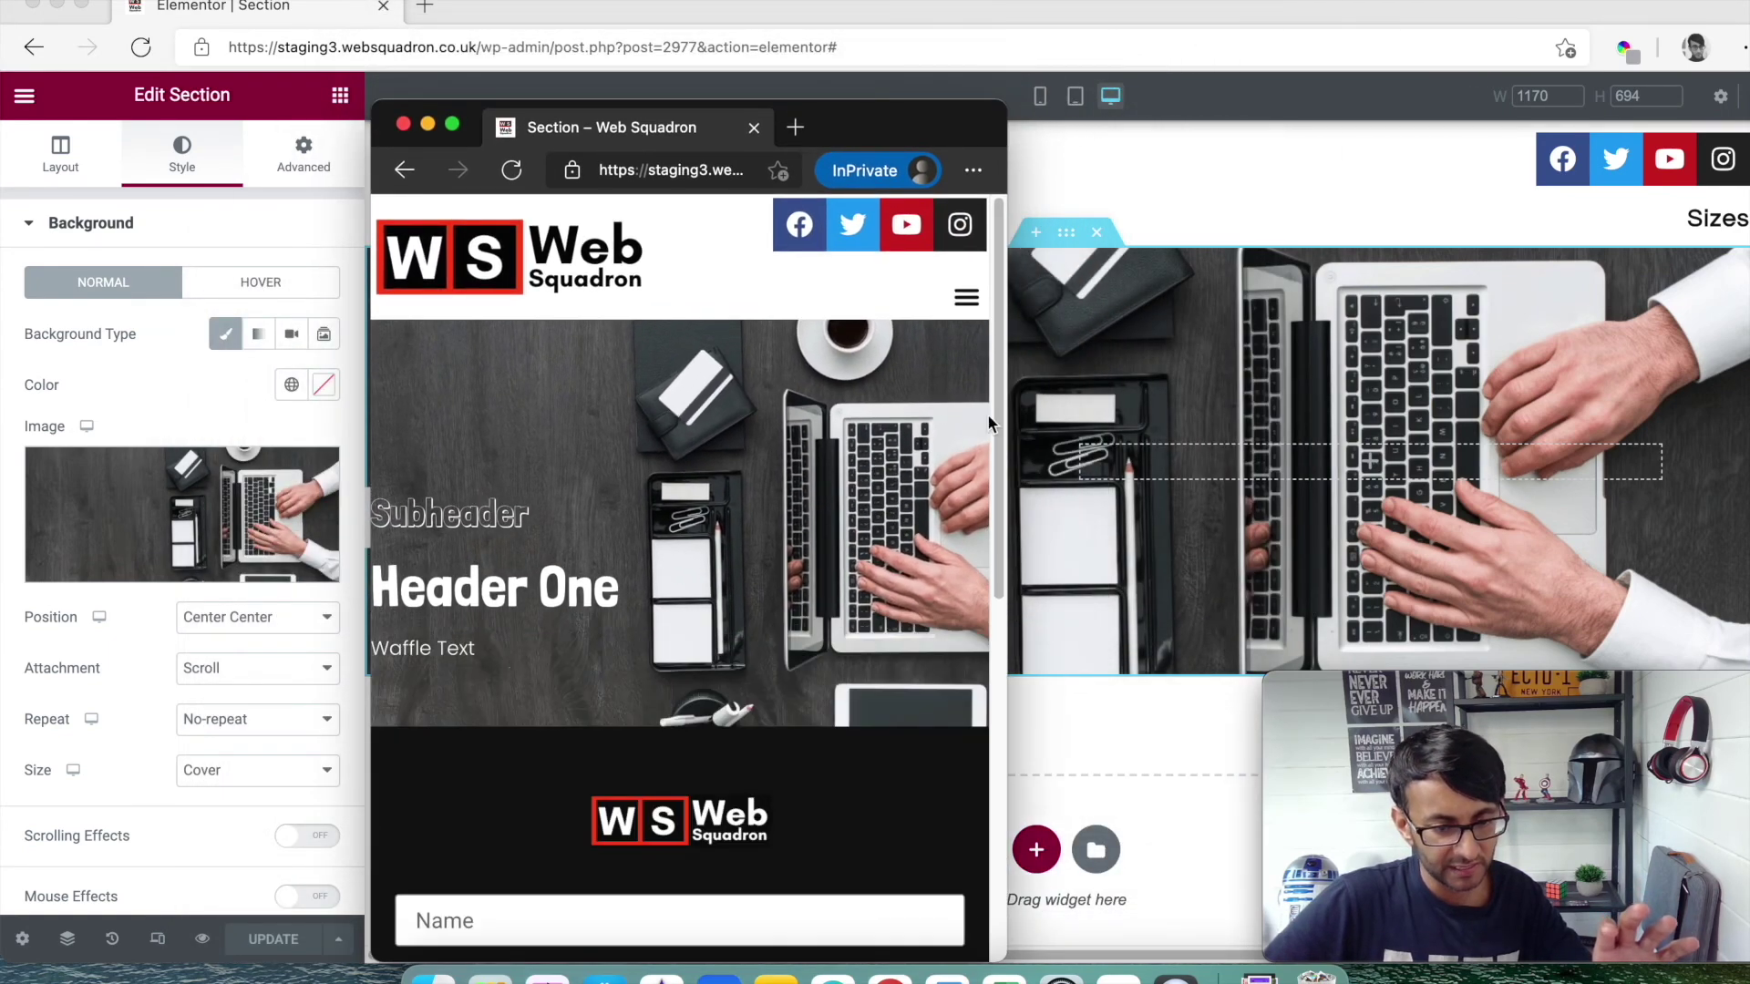
left_click_drag(1005, 111, 930, 202)
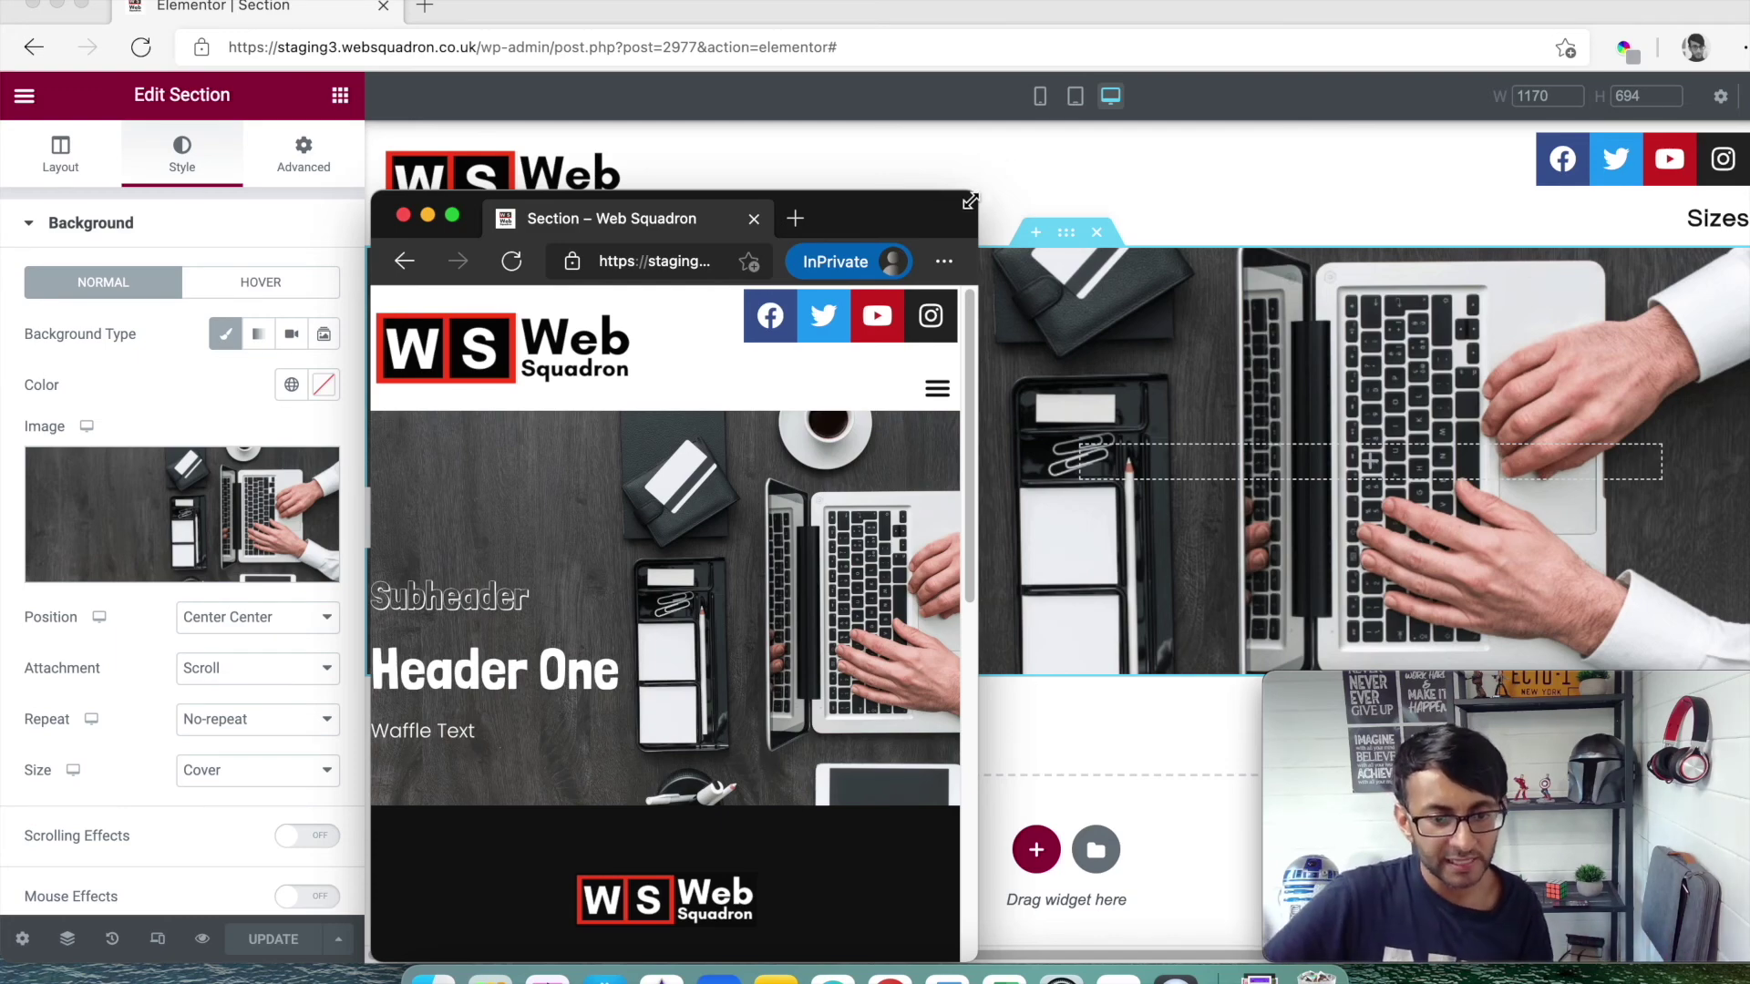
left_click_drag(975, 193, 1743, 24)
left_click_drag(1266, 30, 941, 10)
left_click_drag(1418, 7, 1742, 0)
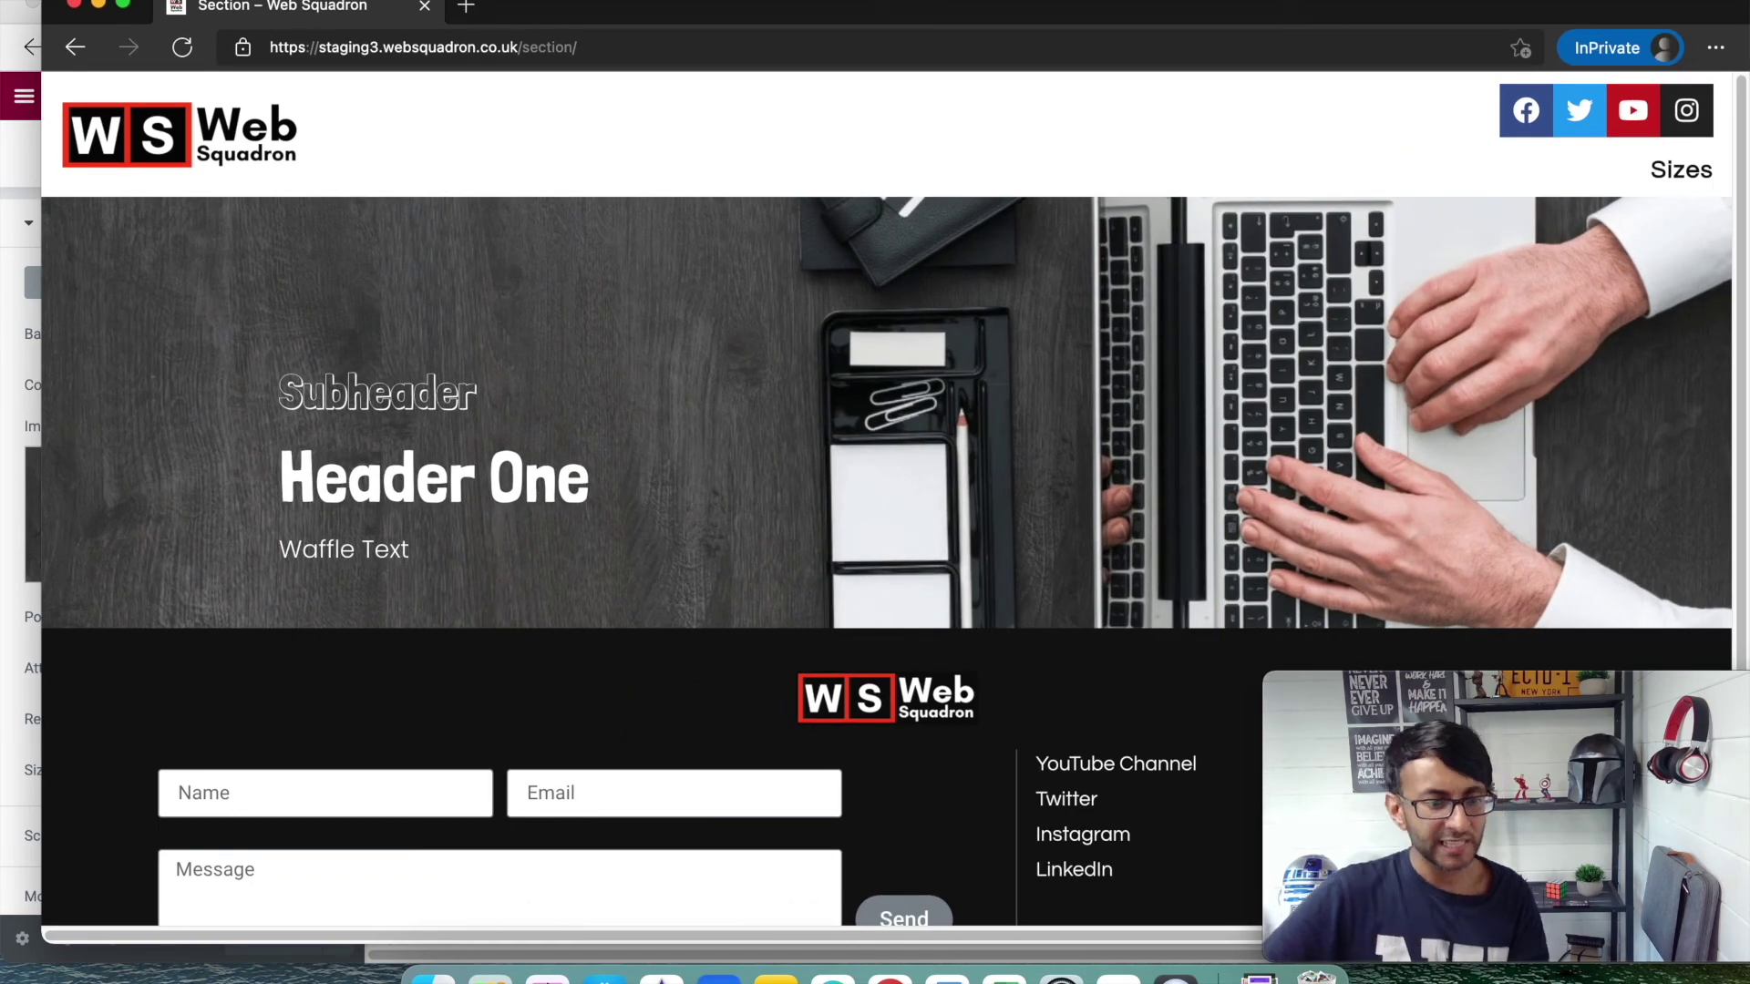